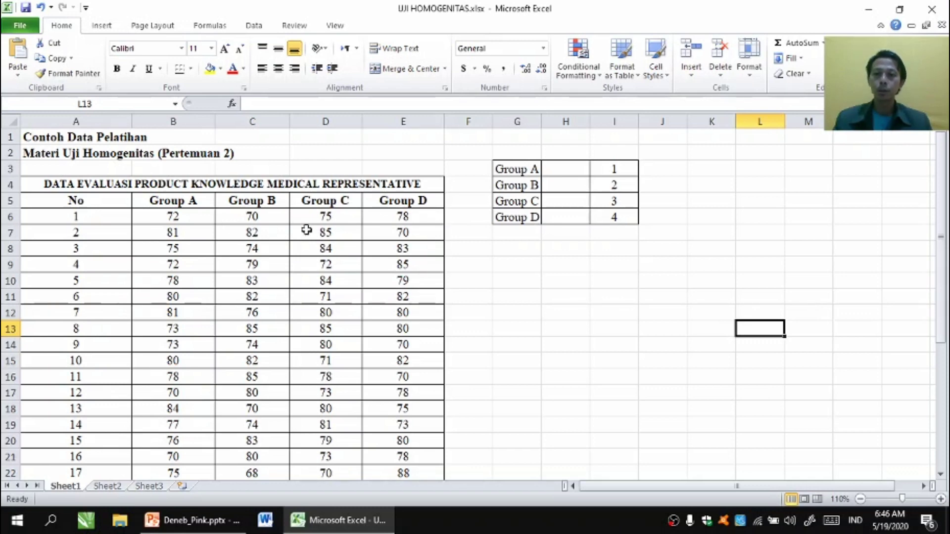
# Insert five blank columns before the group code list and delete the extra empty column K next to it
pyautogui.moveTo(476, 121); pyautogui.dragTo(647, 143)
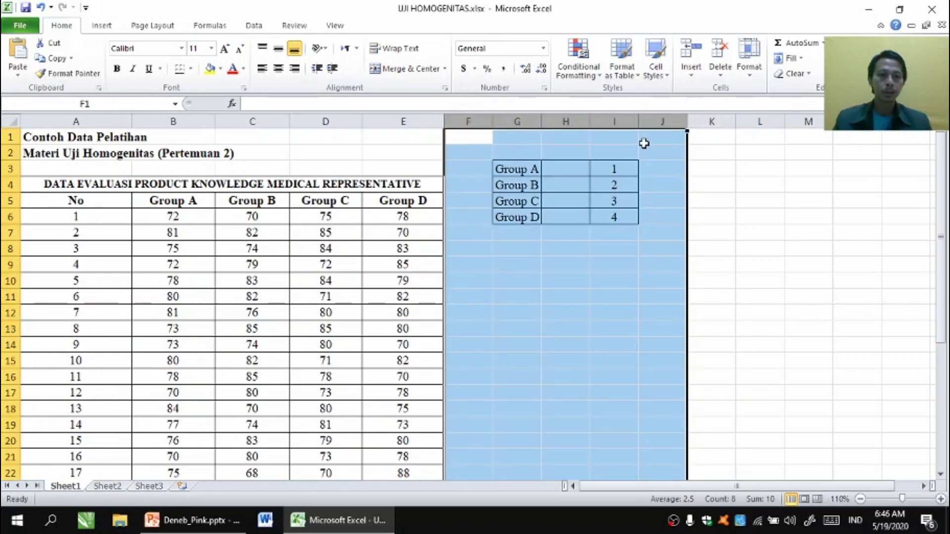
pyautogui.rightClick(644, 144)
pyautogui.click(671, 237)
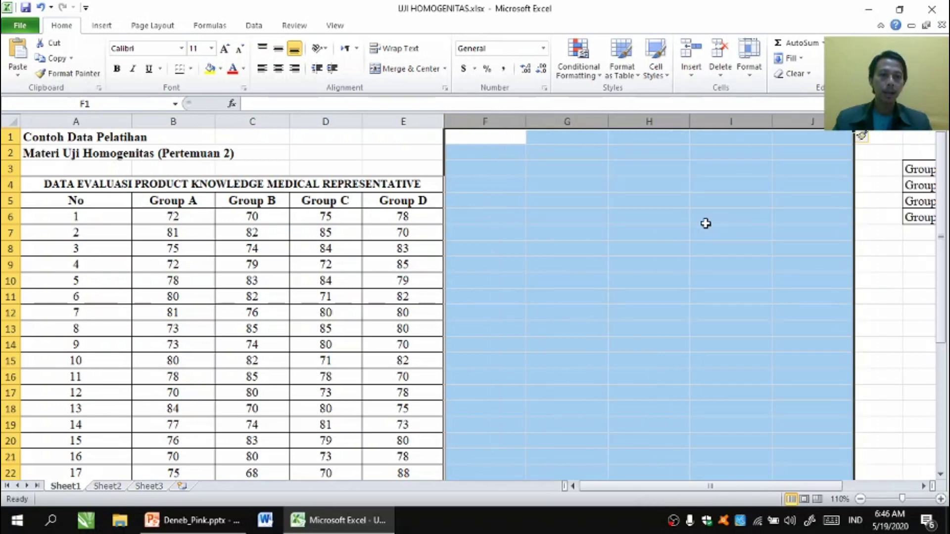
pyautogui.click(753, 216)
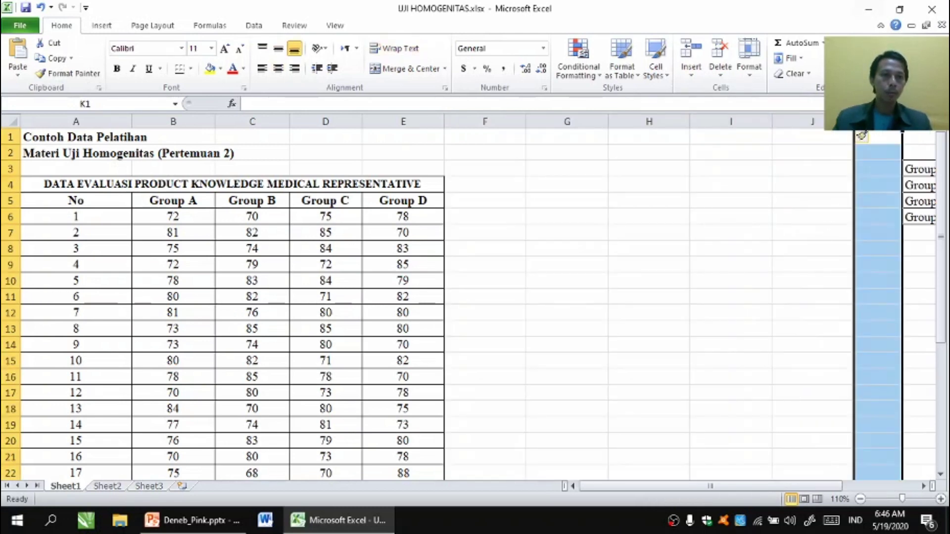
pyautogui.rightClick(862, 132)
pyautogui.click(820, 233)
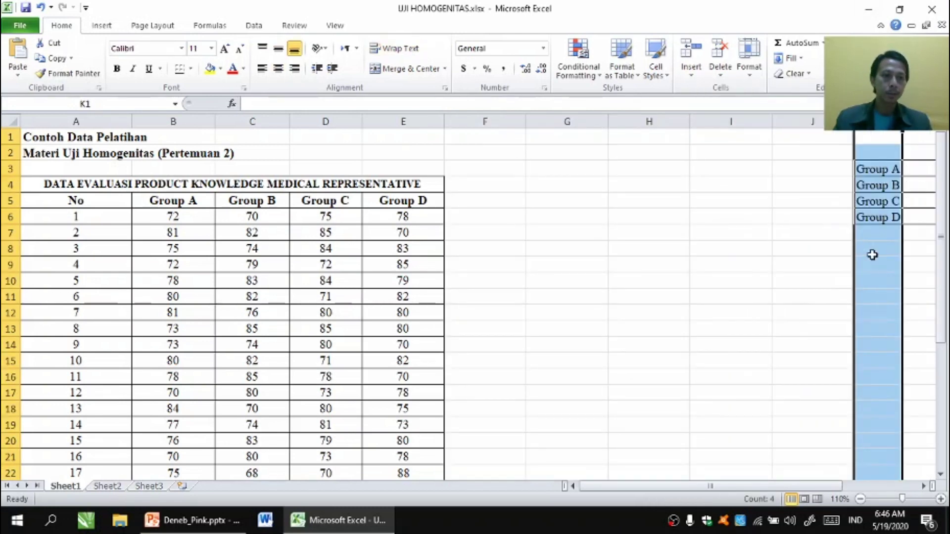
pyautogui.click(876, 261)
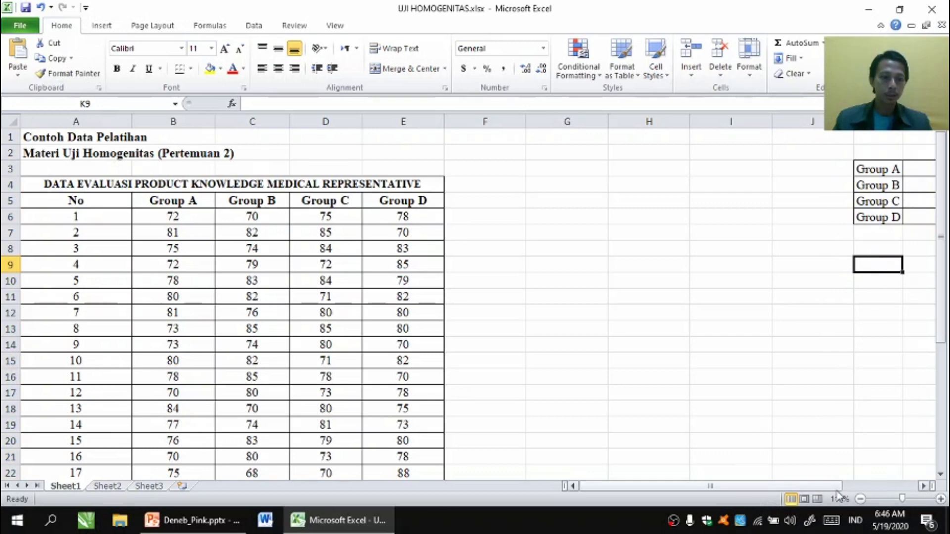
pyautogui.click(860, 499)
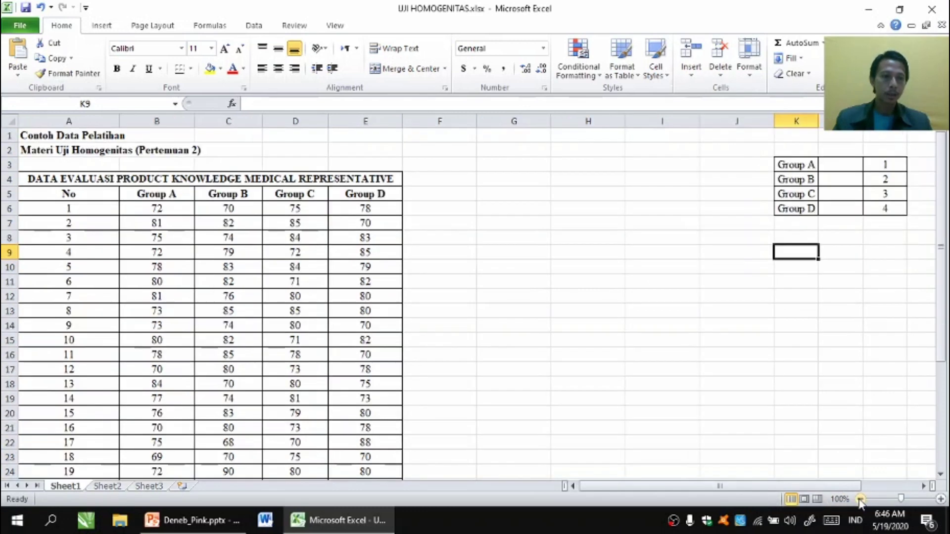
pyautogui.click(705, 208)
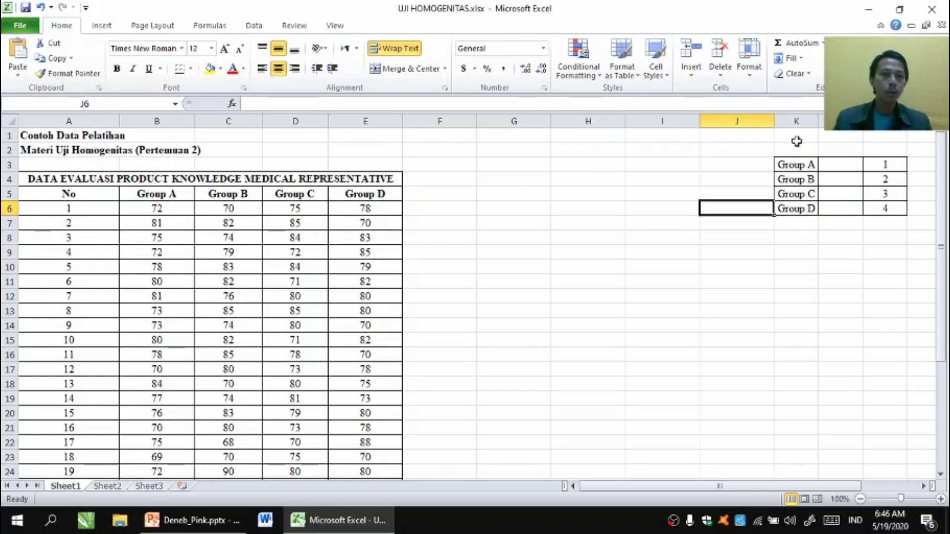
pyautogui.click(889, 166)
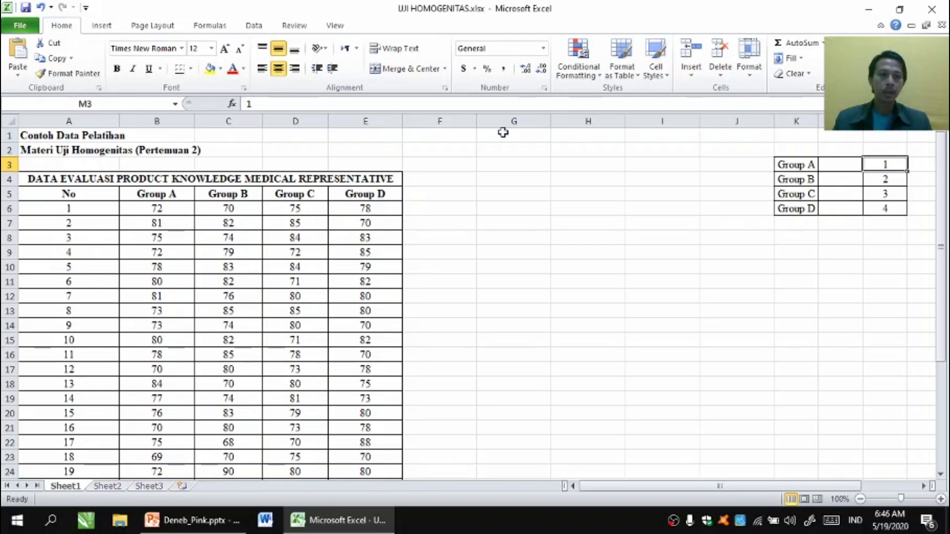
pyautogui.click(876, 179)
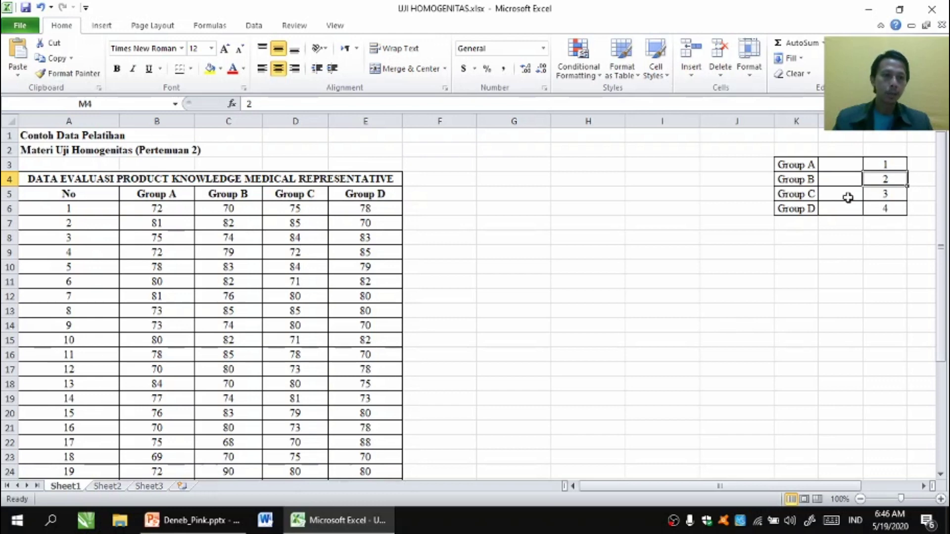
pyautogui.click(877, 198)
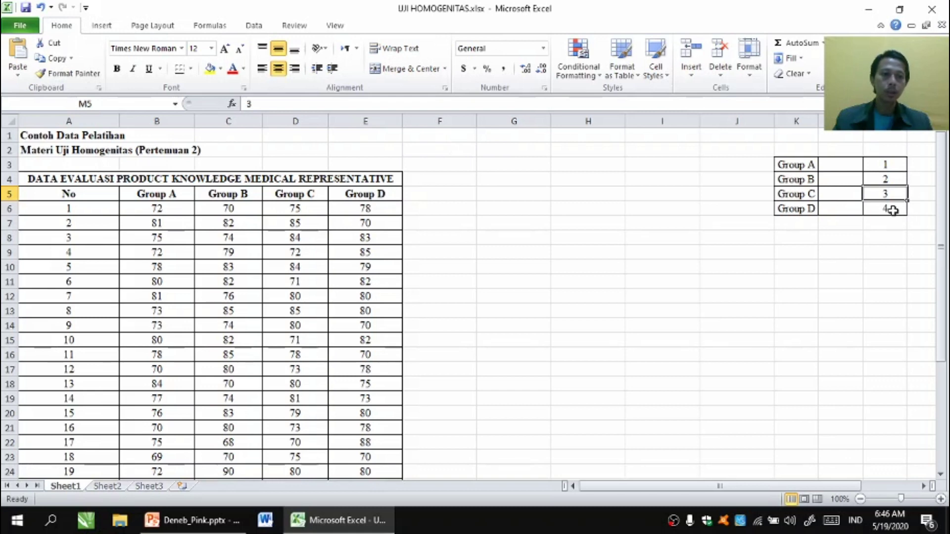
pyautogui.click(892, 210)
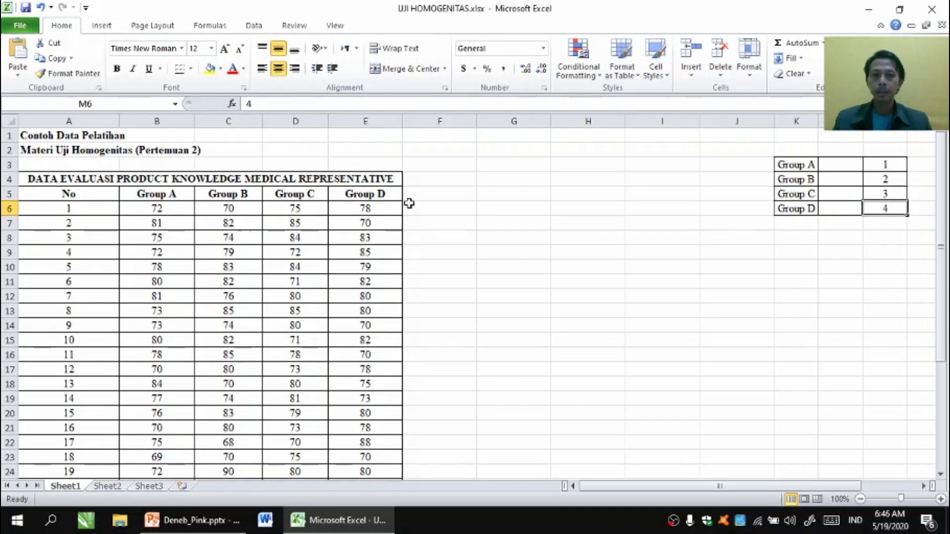
# Enter the headings KODE A, KODE B, KODE C and KODE D in cells F5 to I5 beside the evaluation data
pyautogui.click(429, 194)
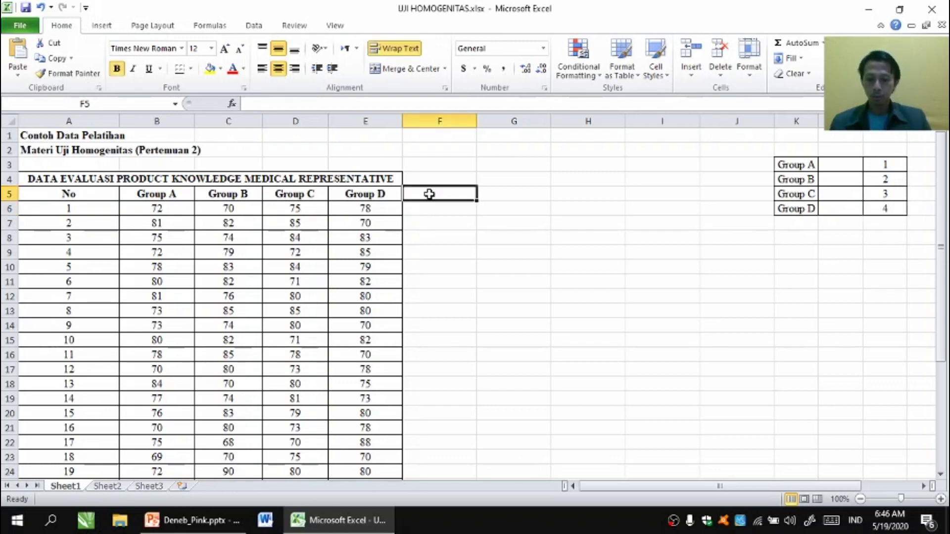
pyautogui.write('KODE')
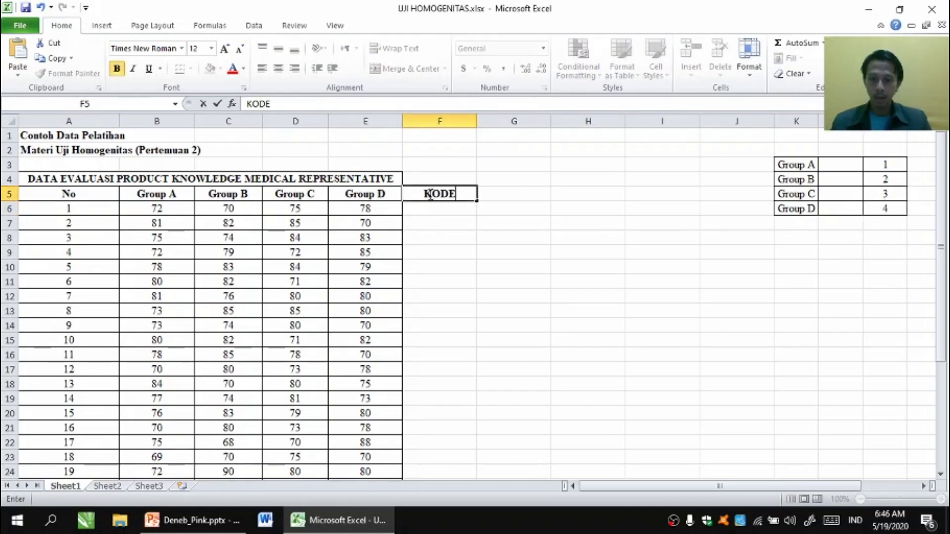
pyautogui.write(' A')
pyautogui.press('Tab')
pyautogui.write('KO')
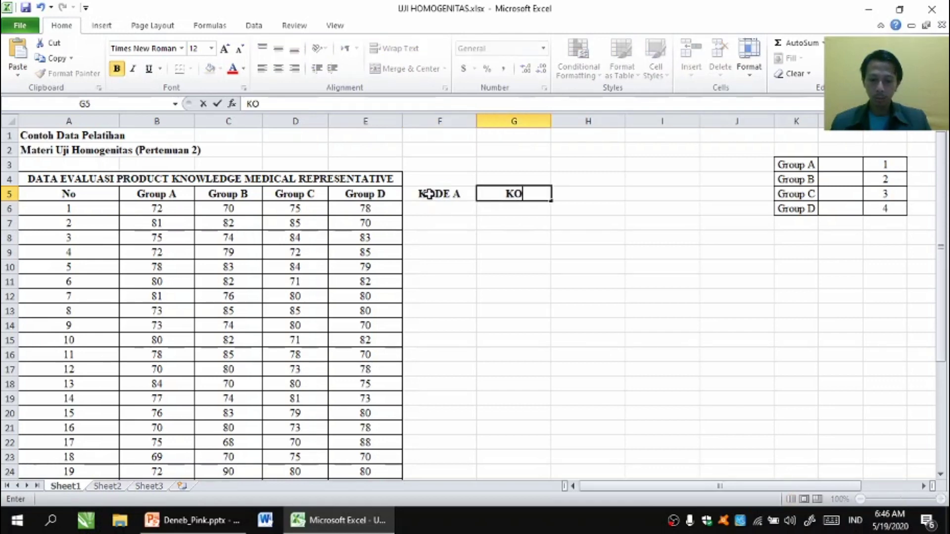
pyautogui.write('DE B')
pyautogui.press('Tab')
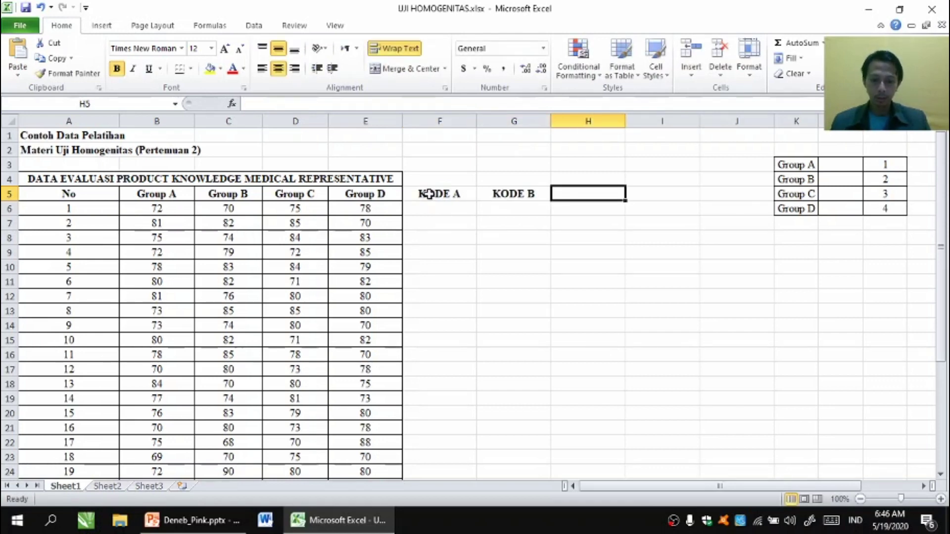
pyautogui.write('KODE C')
pyautogui.press('Tab')
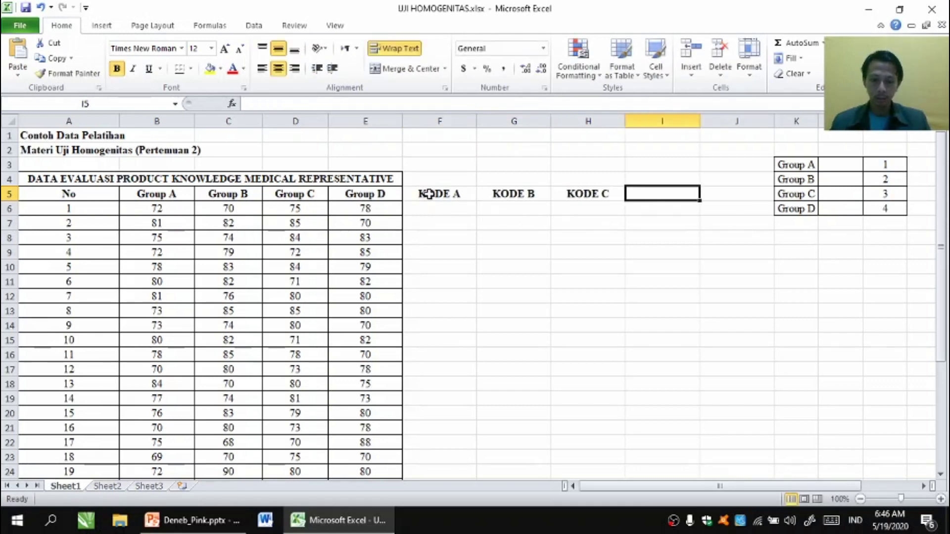
pyautogui.write('KODE D')
pyautogui.press('Return')
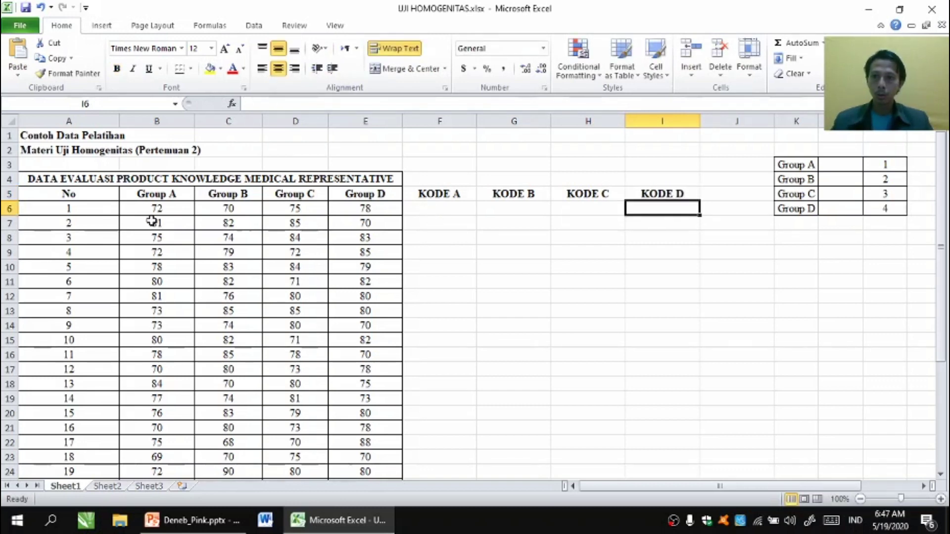
# Enter the group codes 1, 2, 3 and 4 in cells F6 to I6 under the KODE headings
pyautogui.click(438, 211)
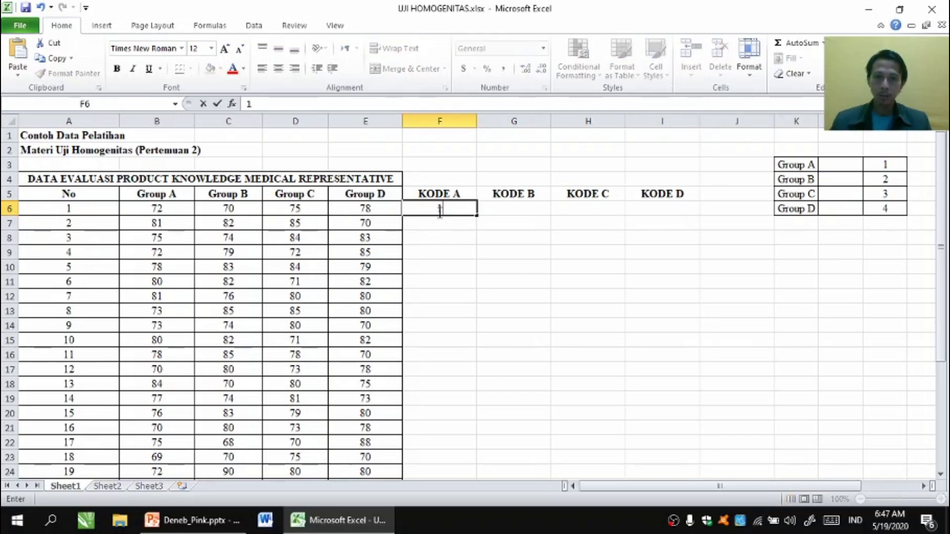
pyautogui.press('Tab')
pyautogui.write('2')
pyautogui.press('Tab')
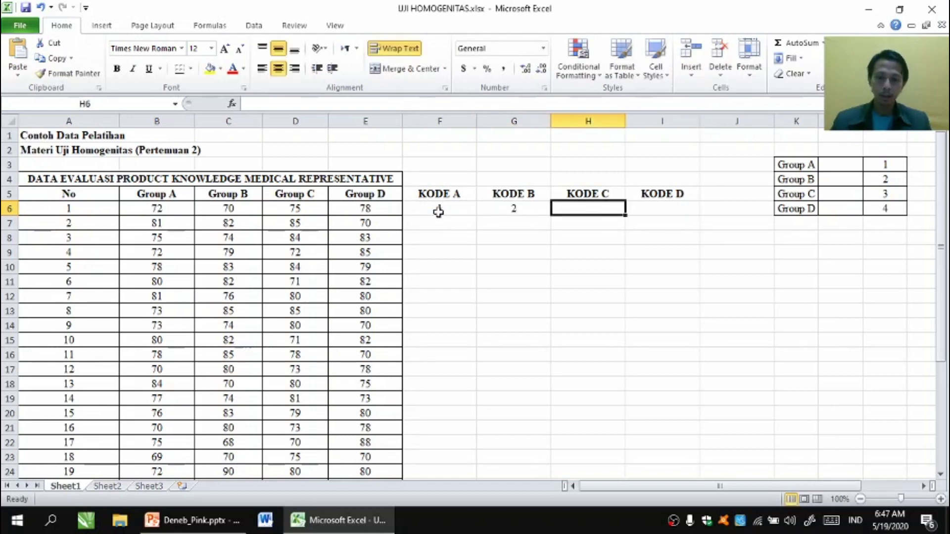
pyautogui.write('3')
pyautogui.press('Tab')
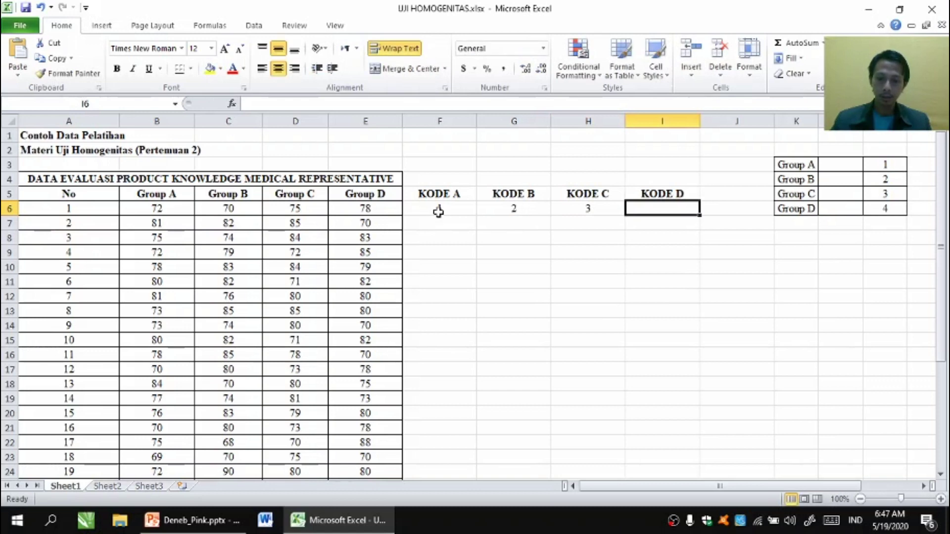
pyautogui.write('4')
pyautogui.press('Tab')
# Copy the four codes in F6:I6 down to rows 7 through 35 of the data table
pyautogui.click(439, 212)
pyautogui.hotkey('shift', 'Right')
pyautogui.hotkey('shift', 'Right')
pyautogui.hotkey('shift', 'Right')
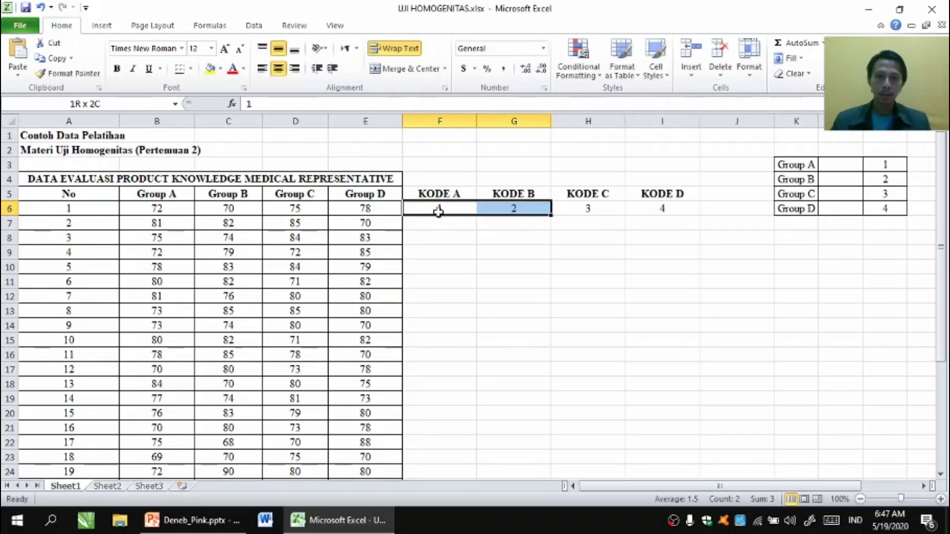
pyautogui.hotkey('ctrl', 'c')
pyautogui.press('Down')
pyautogui.hotkey('shift', 'Down')
pyautogui.hotkey('shift', 'Down')
pyautogui.hotkey('shift', 'Down')
pyautogui.hotkey('shift', 'Down')
pyautogui.hotkey('shift', 'Down')
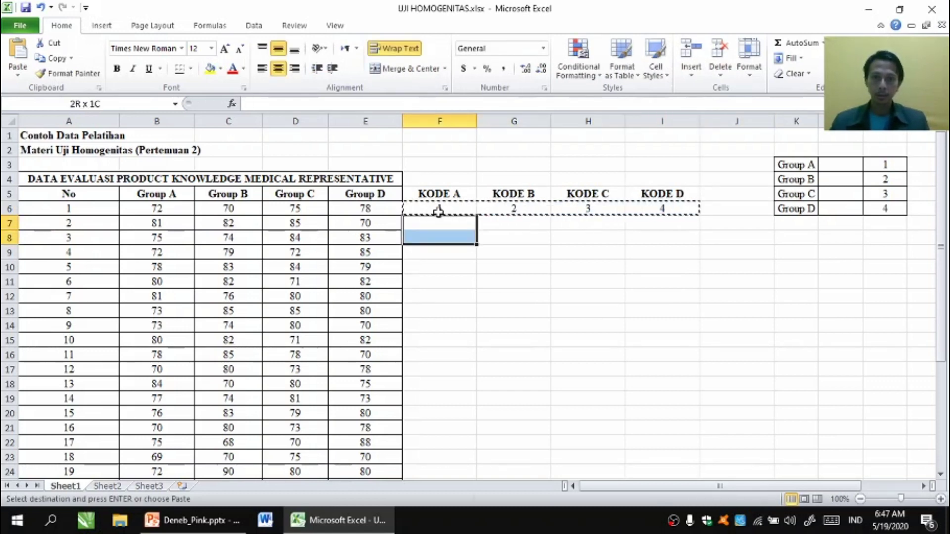
pyautogui.hotkey('shift', 'Down')
pyautogui.hotkey('shift', 'Down')
pyautogui.hotkey('shift', 'Down')
pyautogui.hotkey('shift', 'Down')
pyautogui.hotkey('shift', 'Down')
pyautogui.hotkey('shift', 'Down')
pyautogui.hotkey('shift', 'Down')
pyautogui.hotkey('shift', 'Down')
pyautogui.hotkey('shift', 'Down')
pyautogui.hotkey('shift', 'Down')
pyautogui.hotkey('shift', 'Down')
pyautogui.hotkey('shift', 'Down')
pyautogui.hotkey('shift', 'Down')
pyautogui.hotkey('shift', 'Down')
pyautogui.hotkey('shift', 'Down')
pyautogui.hotkey('shift', 'Down')
pyautogui.hotkey('shift', 'Down')
pyautogui.hotkey('shift', 'Down')
pyautogui.hotkey('shift', 'Down')
pyautogui.hotkey('shift', 'Down')
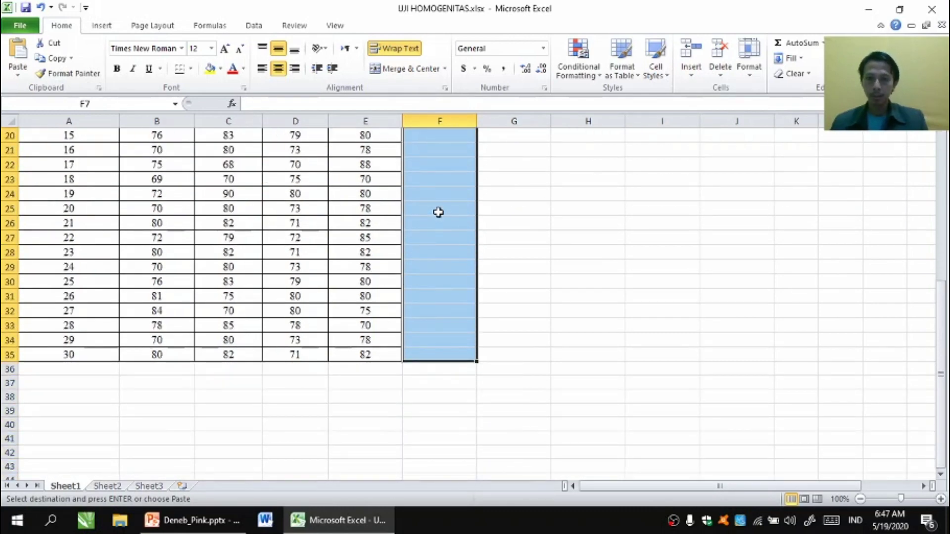
pyautogui.hotkey('ctrl', 'v')
pyautogui.press('Escape')
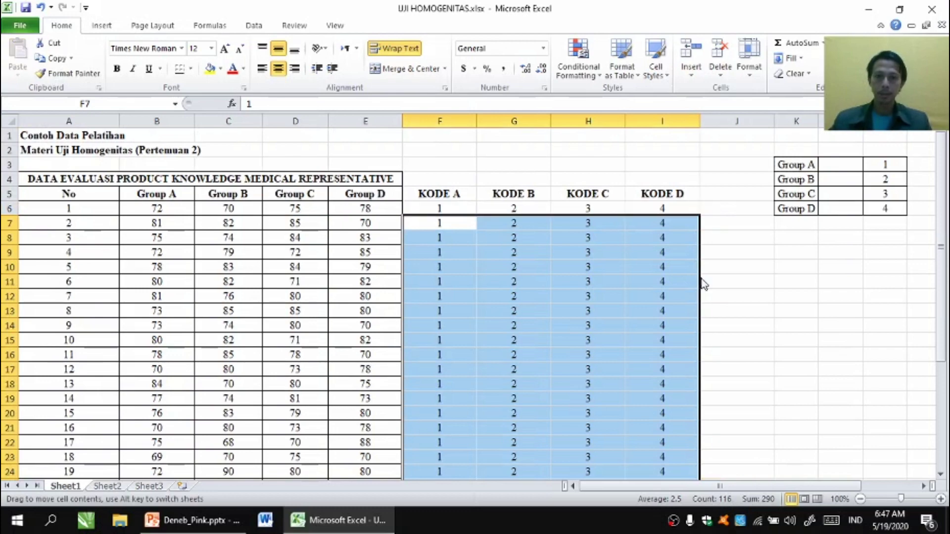
# Examine the four code columns along the whole data table to check that every participant row has its codes
pyautogui.moveTo(939, 206); pyautogui.dragTo(935, 348)
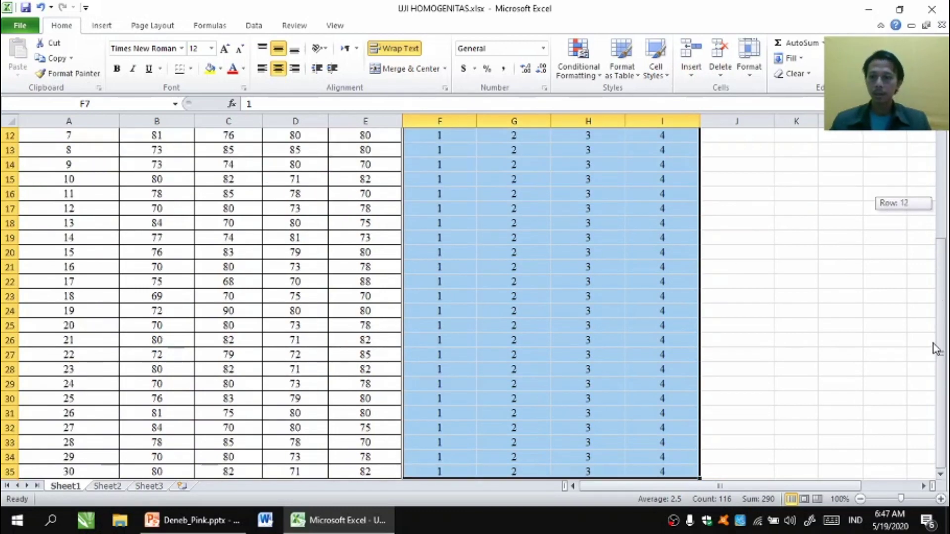
pyautogui.click(517, 426)
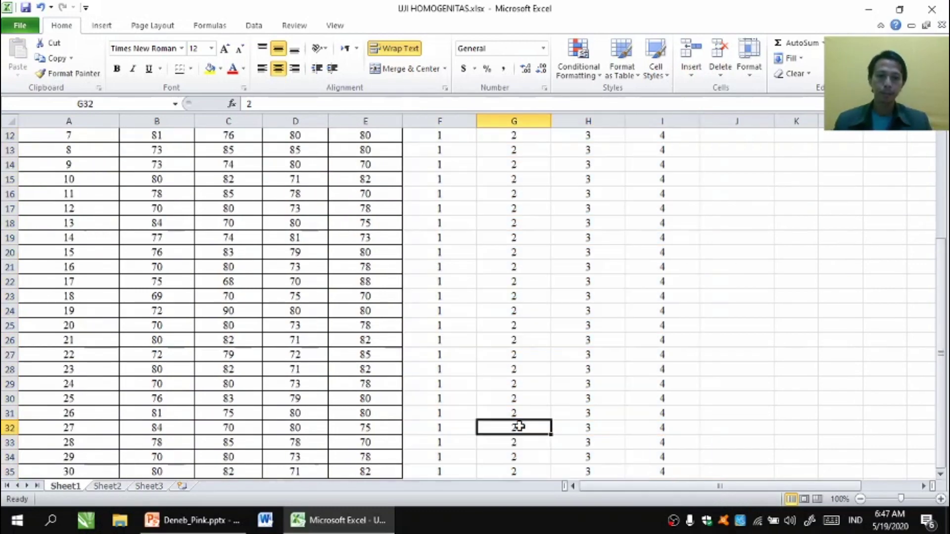
pyautogui.press('pageup')
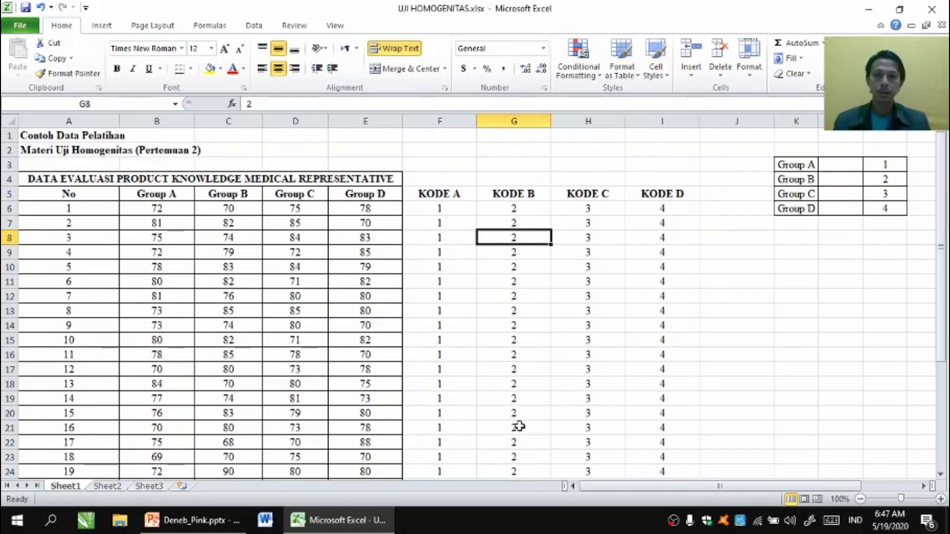
pyautogui.press('Down')
pyautogui.press('Down')
pyautogui.press('Down')
pyautogui.press('Down')
pyautogui.press('Down')
pyautogui.press('Down')
pyautogui.press('Down')
pyautogui.press('Down')
pyautogui.press('Down')
pyautogui.press('Down')
pyautogui.press('Down')
pyautogui.press('Down')
pyautogui.press('Down')
pyautogui.press('Down')
pyautogui.press('Down')
pyautogui.press('Down')
pyautogui.press('Down')
pyautogui.press('Down')
pyautogui.press('Down')
pyautogui.press('Down')
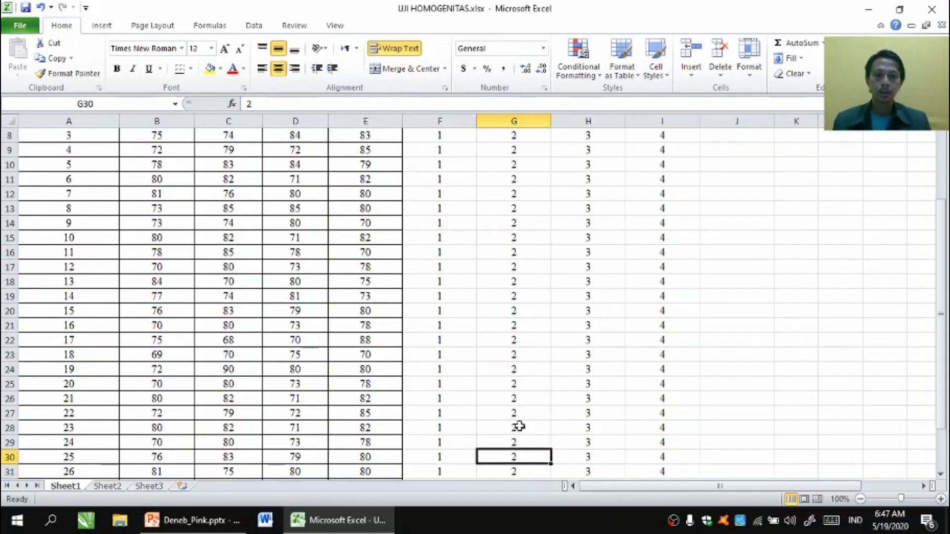
pyautogui.press('Up')
pyautogui.press('Up')
pyautogui.press('Up')
pyautogui.press('Up')
pyautogui.press('Up')
pyautogui.press('Up')
pyautogui.press('Up')
pyautogui.press('Up')
pyautogui.press('Up')
pyautogui.press('Up')
pyautogui.press('Up')
pyautogui.press('Up')
pyautogui.press('Up')
pyautogui.press('Up')
pyautogui.press('Up')
pyautogui.press('Up')
pyautogui.press('Up')
pyautogui.press('Up')
pyautogui.press('Up')
pyautogui.press('Up')
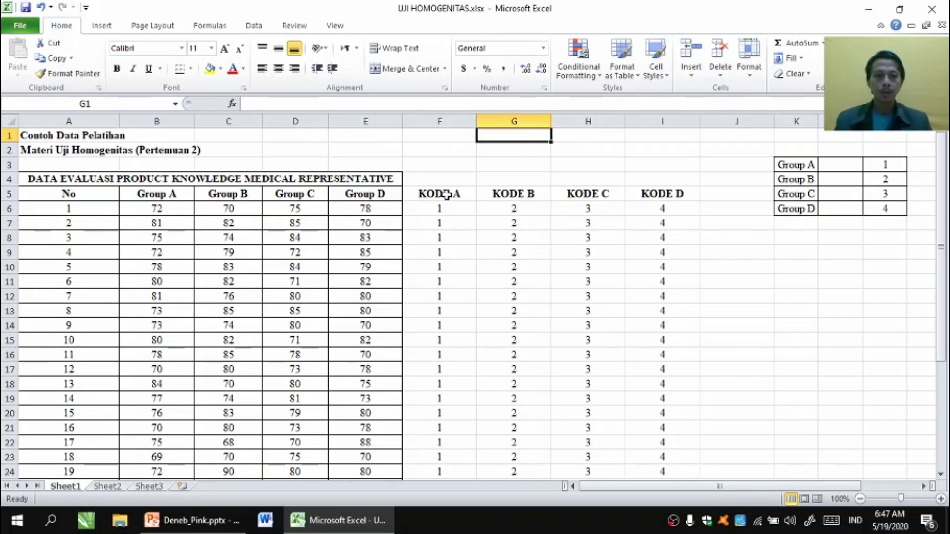
# Launch IBM SPSS Statistics 23, dismiss its startup dialog and show the empty dataset in Variable View
pyautogui.click(53, 519)
pyautogui.write('S')
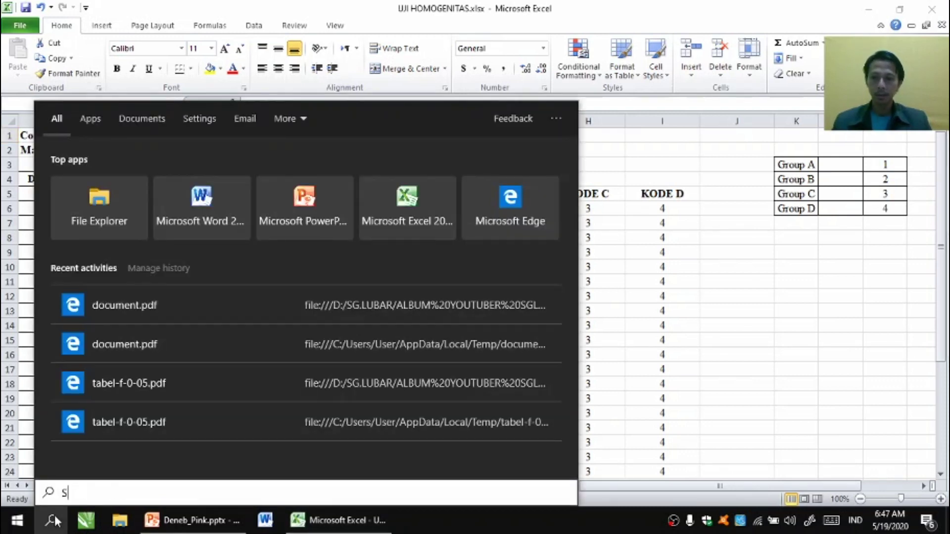
pyautogui.write('PPSS')
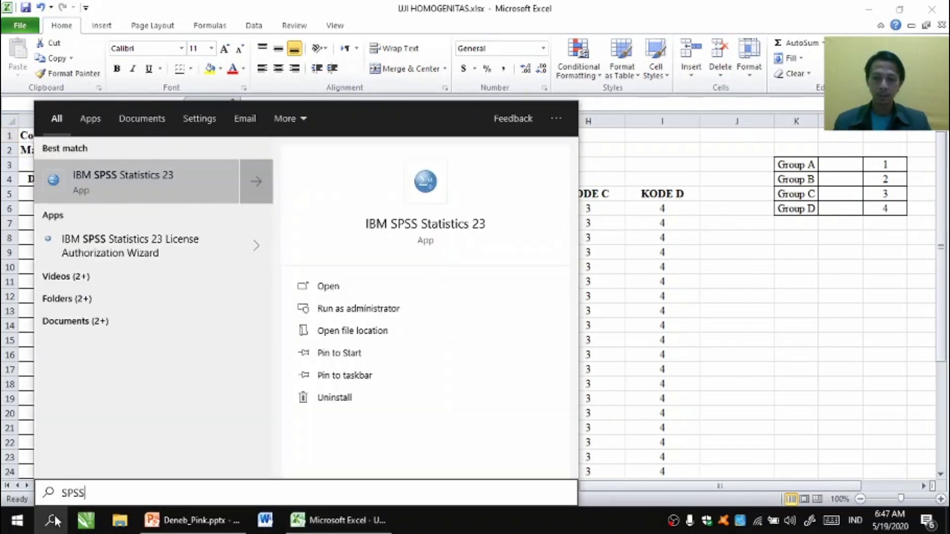
pyautogui.press('Return')
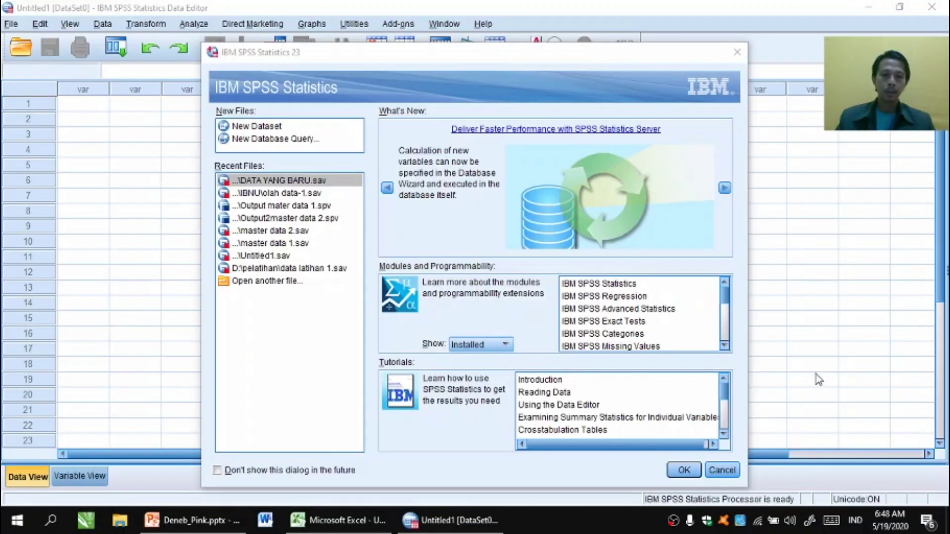
pyautogui.click(721, 469)
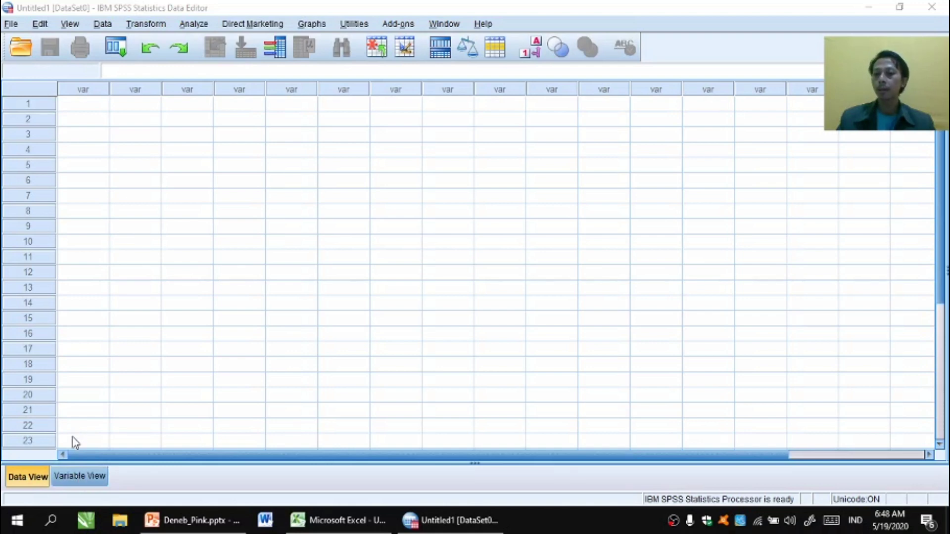
pyautogui.click(77, 479)
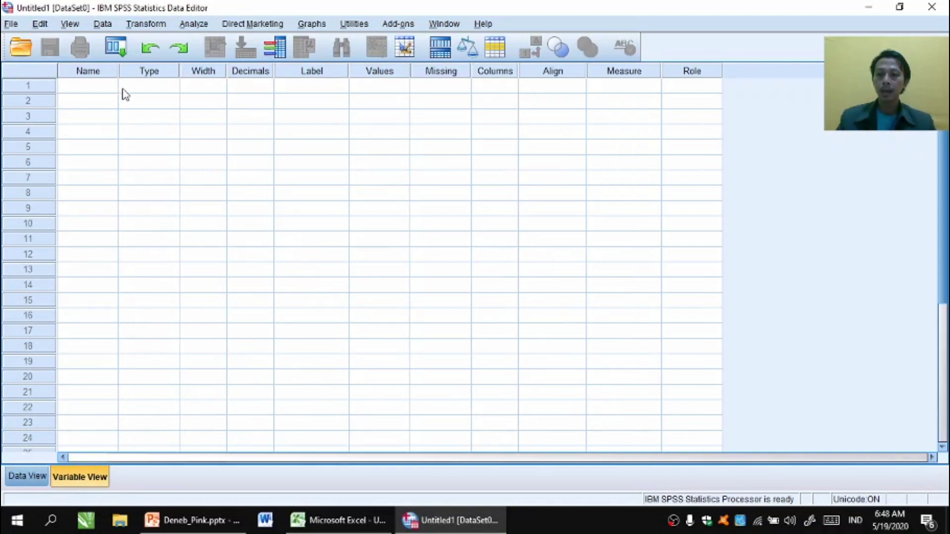
# Create two numeric variables named NILAI and GROUP in the first two rows of Variable View
pyautogui.click(325, 515)
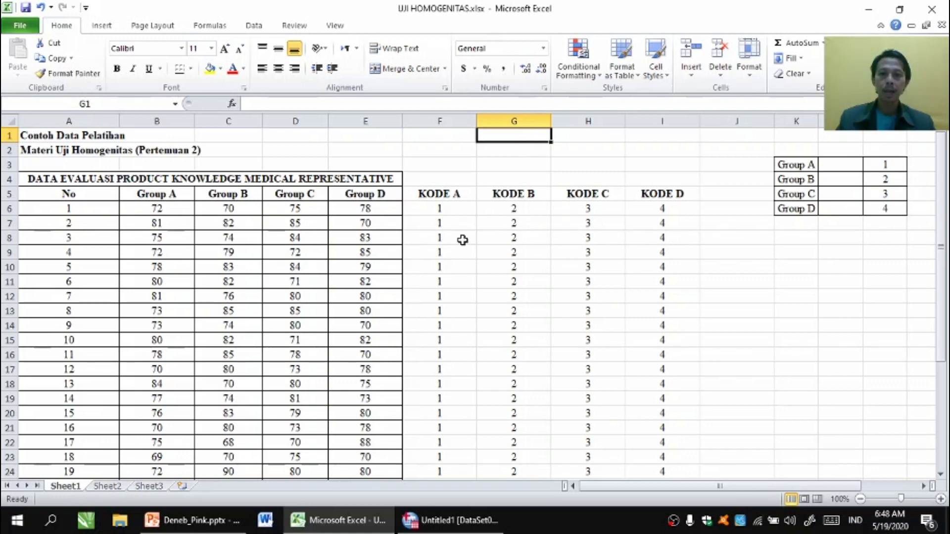
pyautogui.click(452, 520)
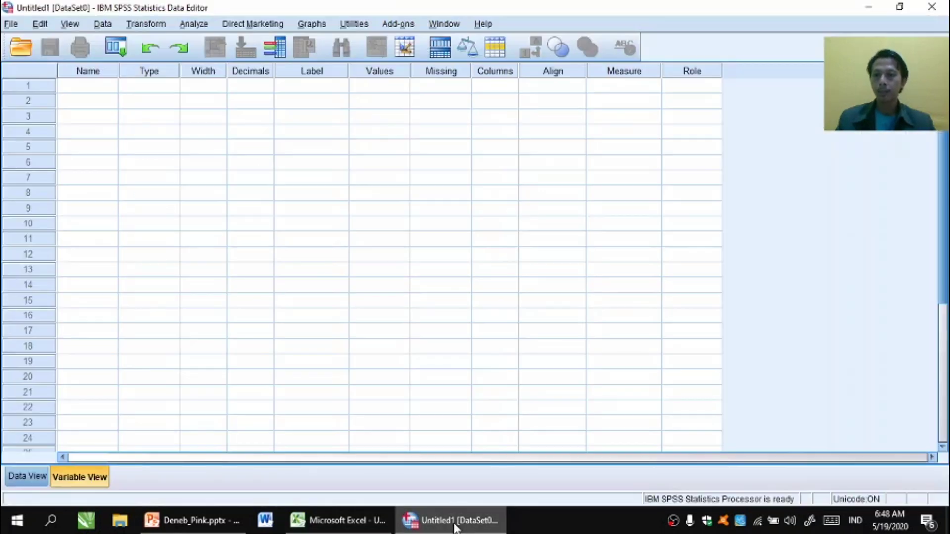
pyautogui.click(98, 87)
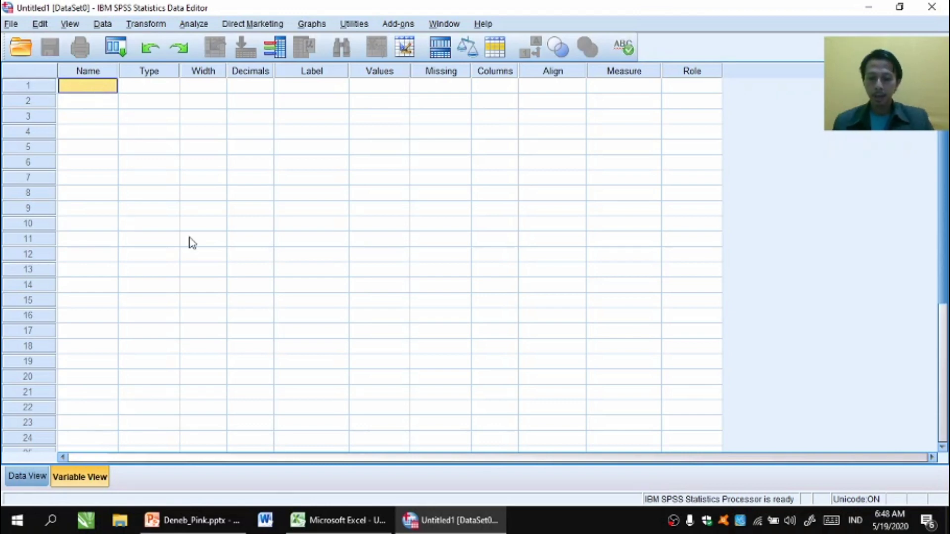
pyautogui.write('NIL')
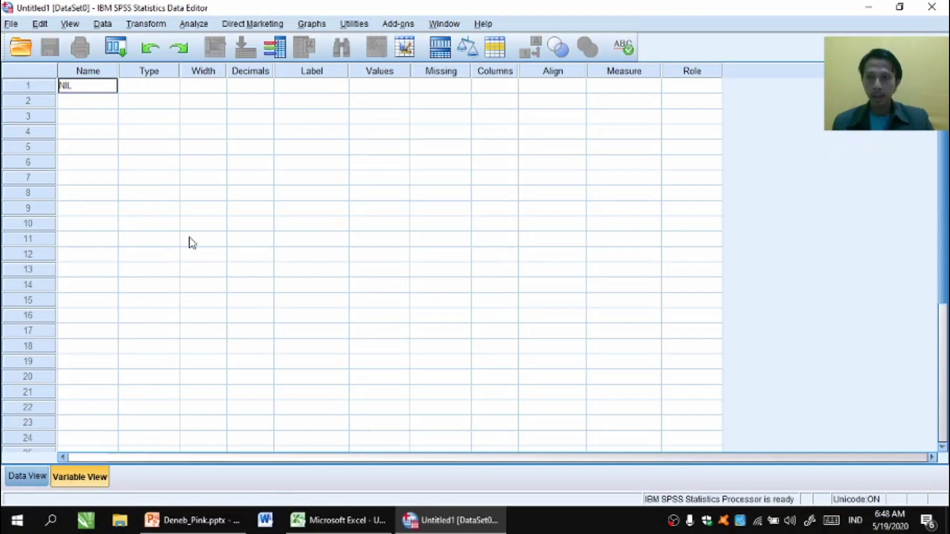
pyautogui.write('AI')
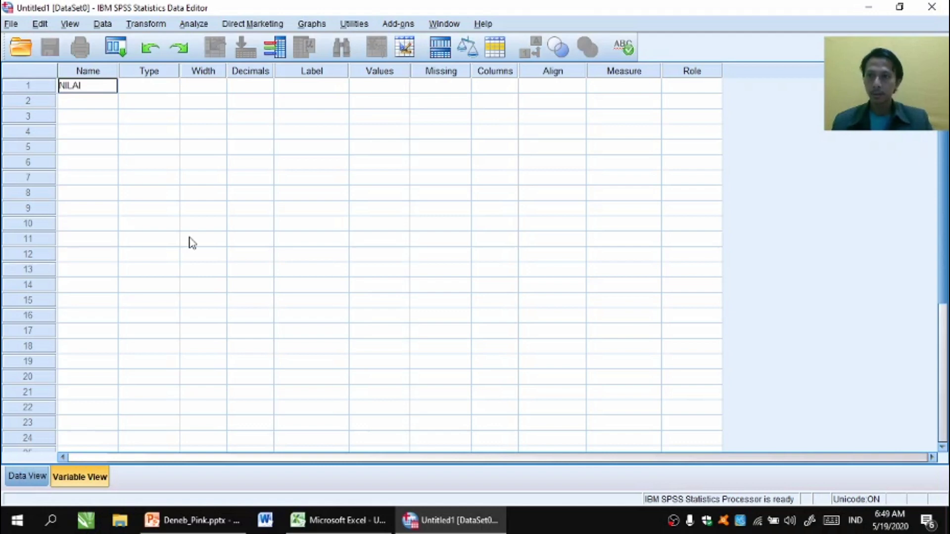
pyautogui.press('Return')
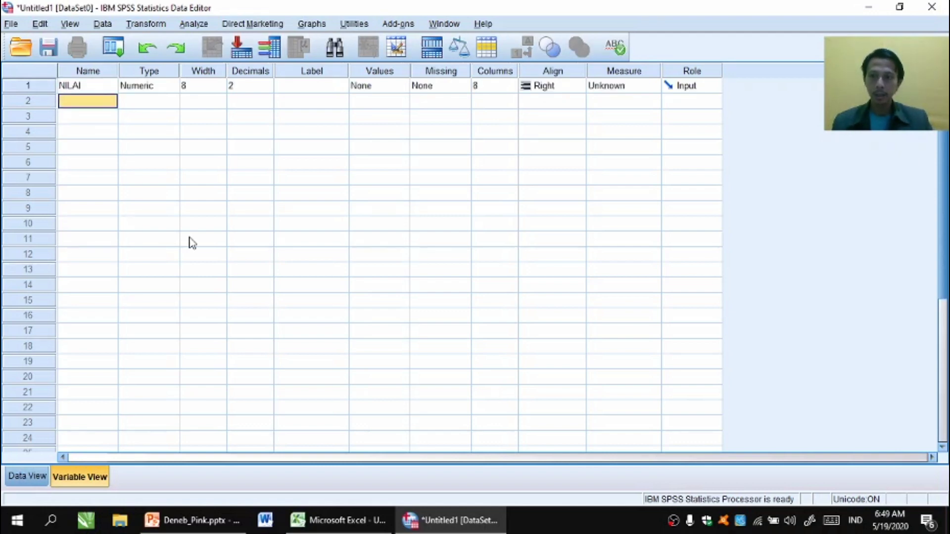
pyautogui.write('GROU')
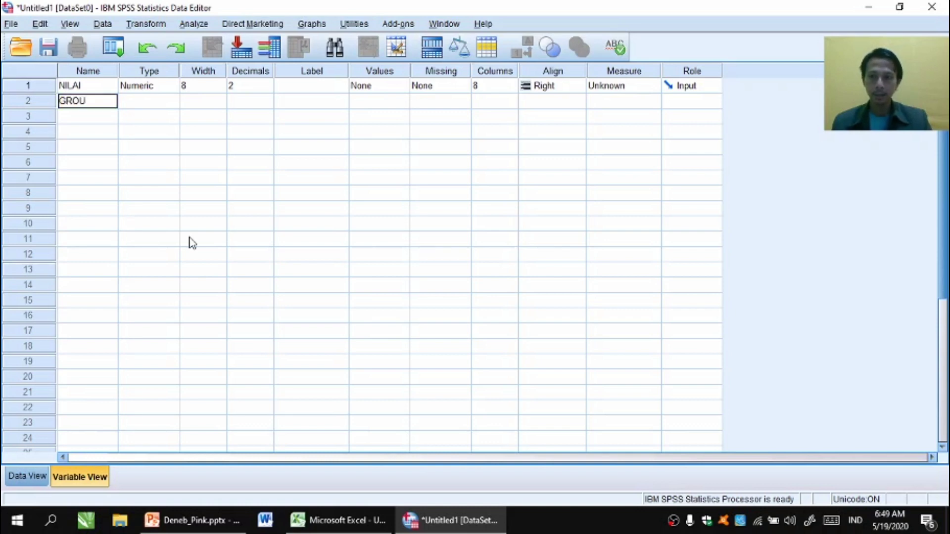
pyautogui.write('P')
pyautogui.press('Tab')
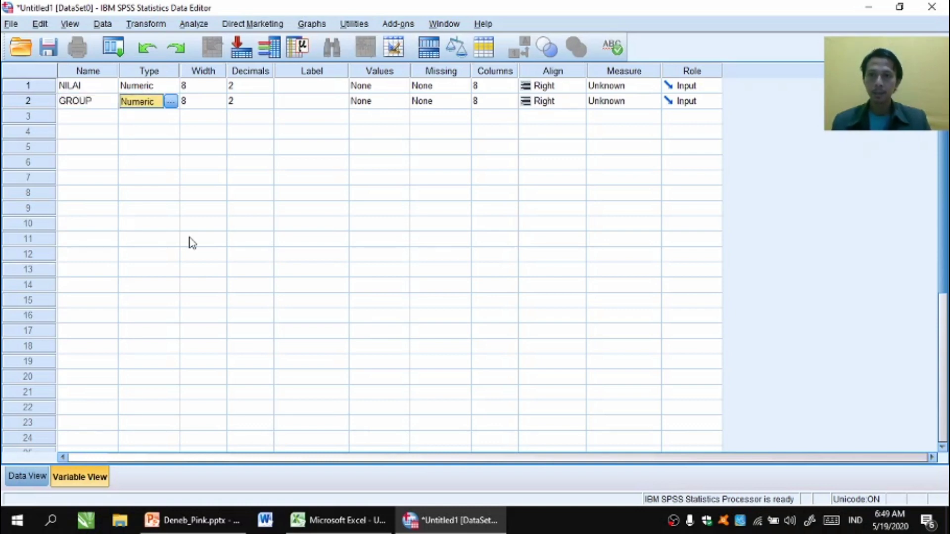
# Label the NILAI variable HASIL EVALUAS and the GROUP variable KELAS
pyautogui.click(328, 86)
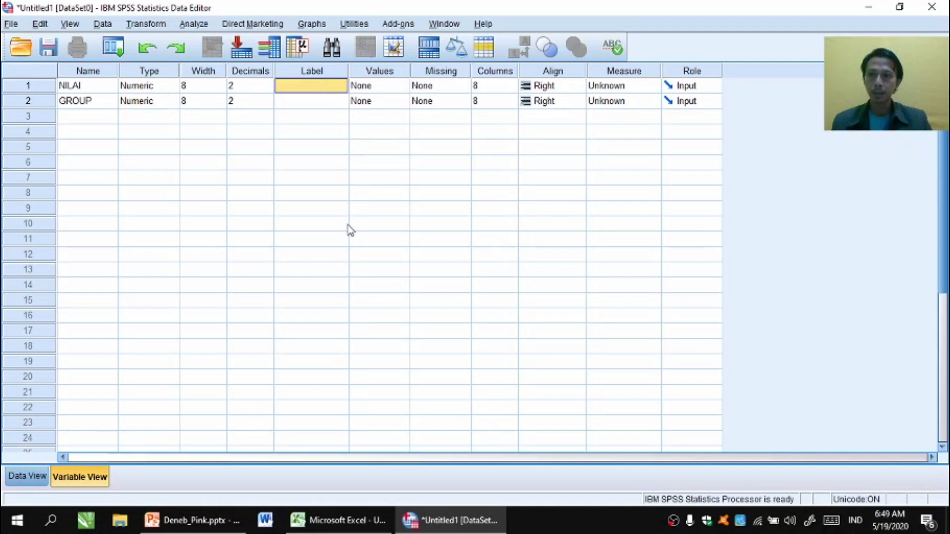
pyautogui.write('HASI')
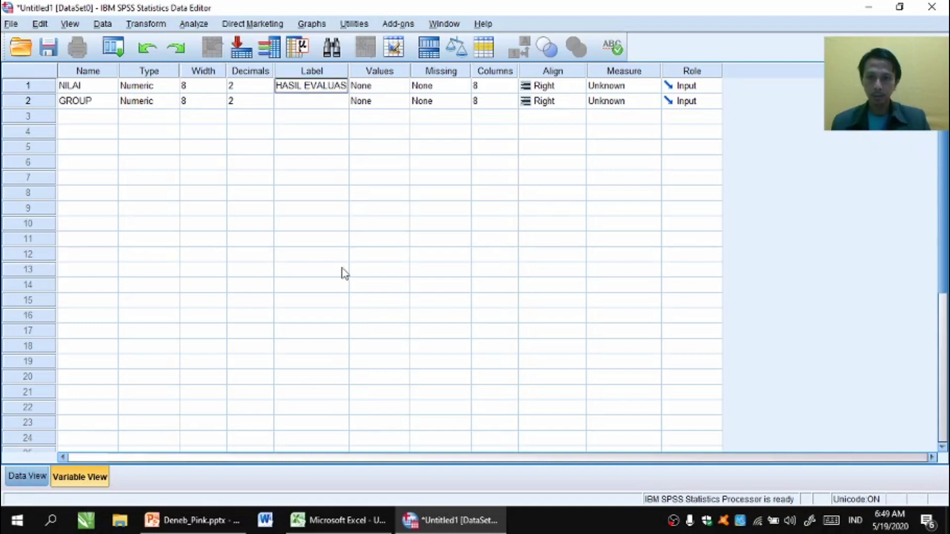
pyautogui.write('L EVALUAS')
pyautogui.press('Return')
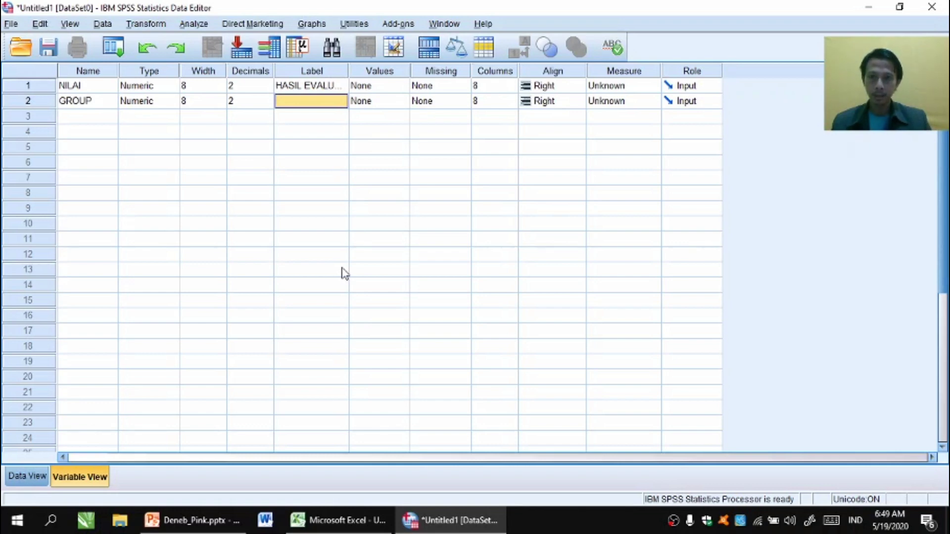
pyautogui.write('K')
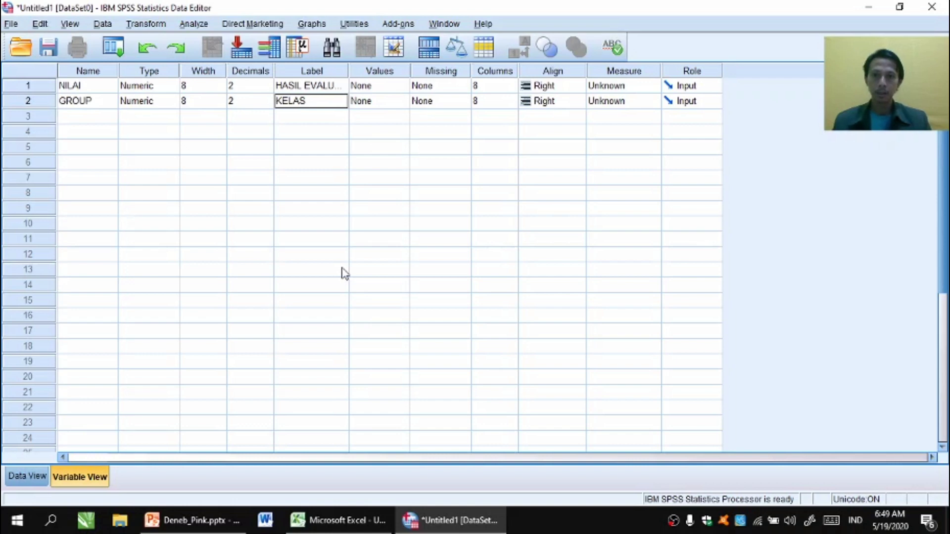
pyautogui.write('ELAS')
pyautogui.press('Return')
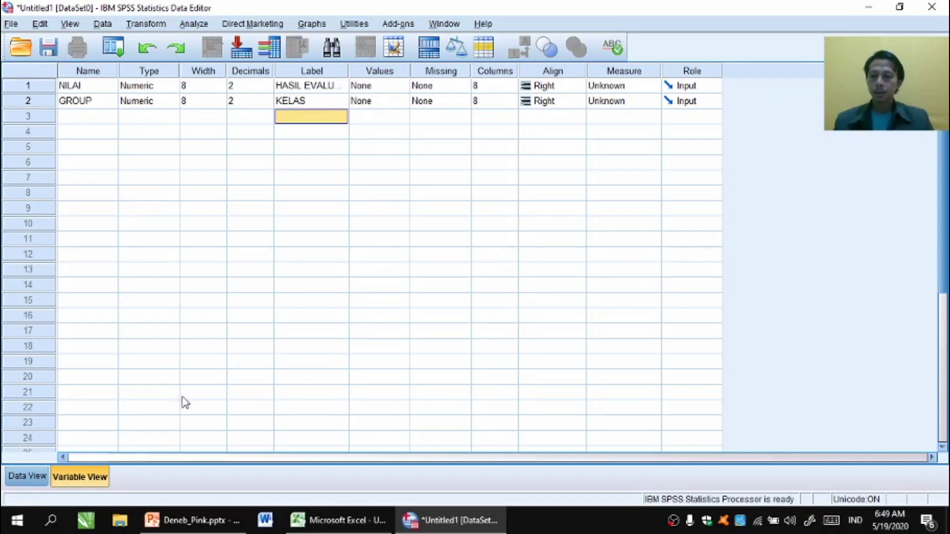
# Copy the Group A scores from B6:B35 of the Excel sheet into the NILAI column of the SPSS Data View, starting at row 1
pyautogui.click(29, 477)
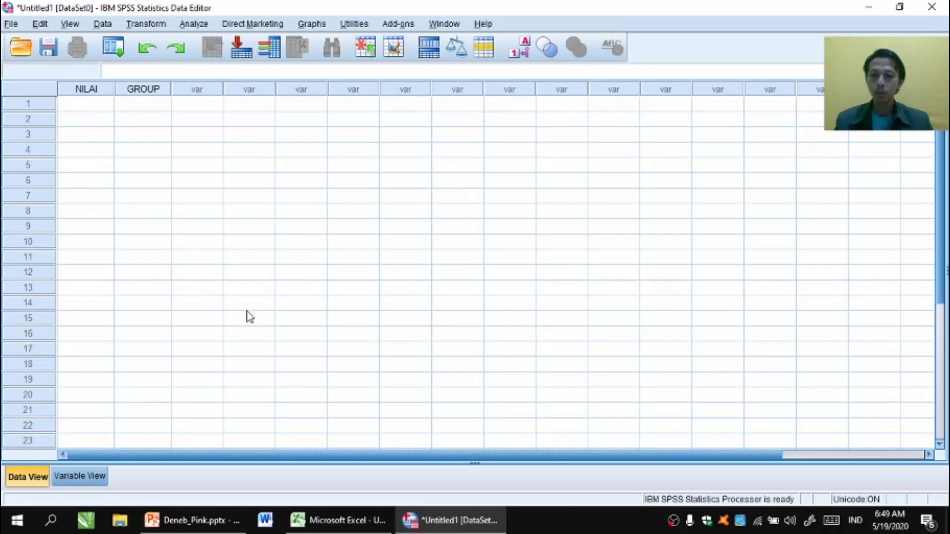
pyautogui.click(359, 531)
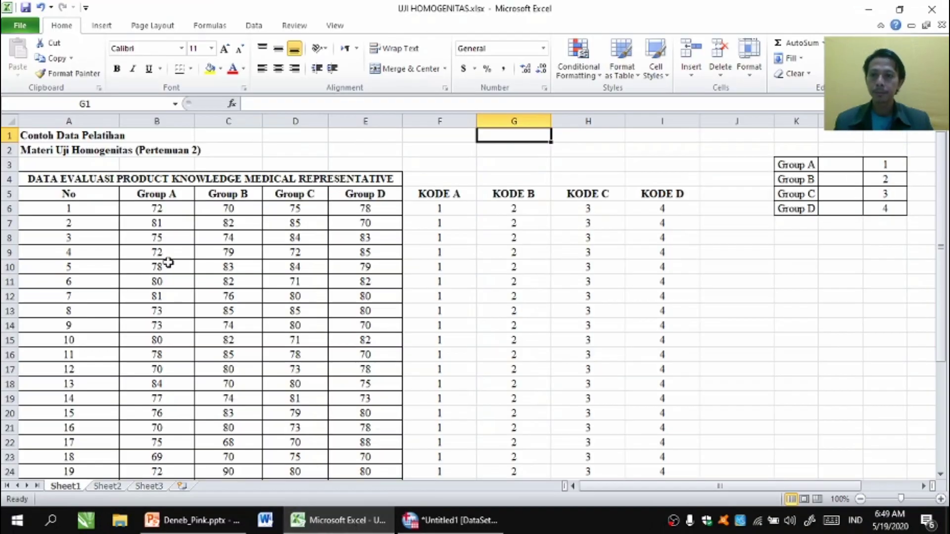
pyautogui.click(155, 209)
pyautogui.moveTo(156, 208); pyautogui.dragTo(156, 329)
pyautogui.hotkey('ctrl', 'c')
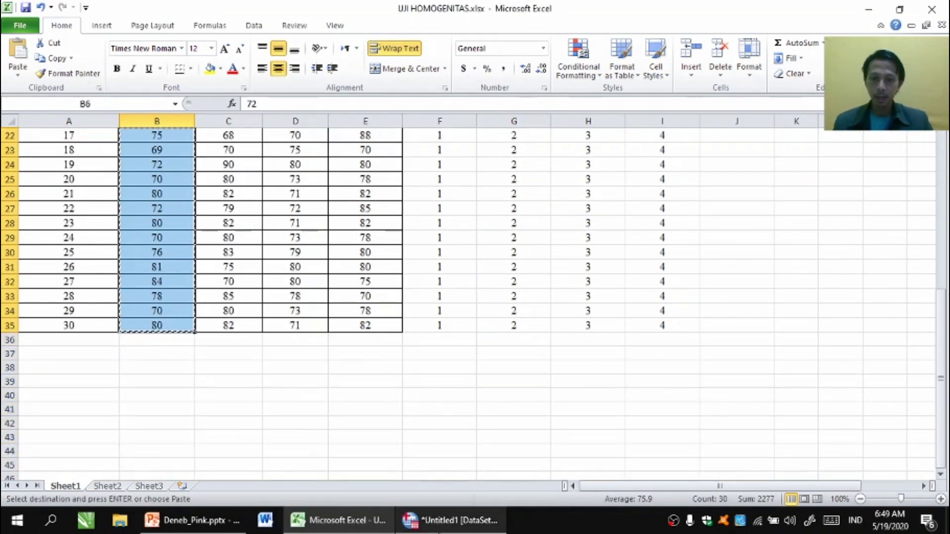
pyautogui.click(449, 520)
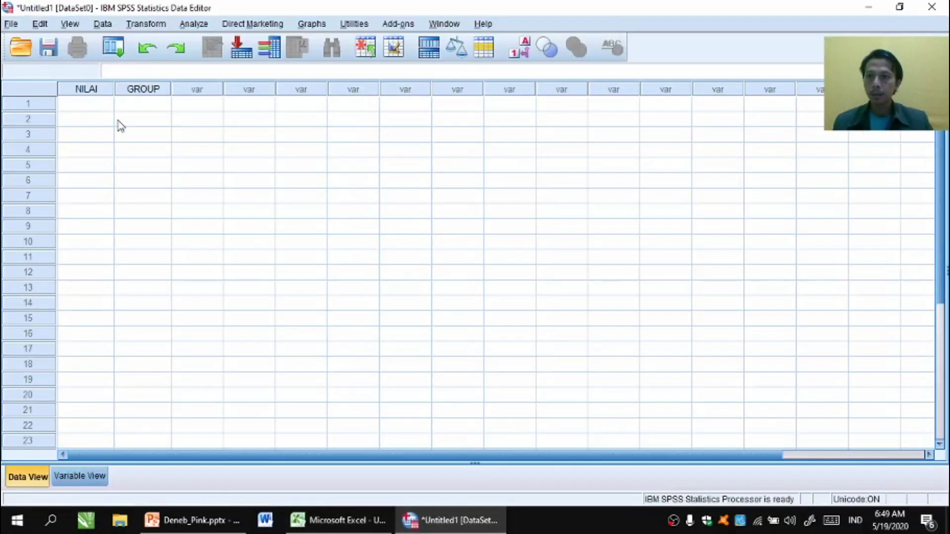
pyautogui.click(89, 104)
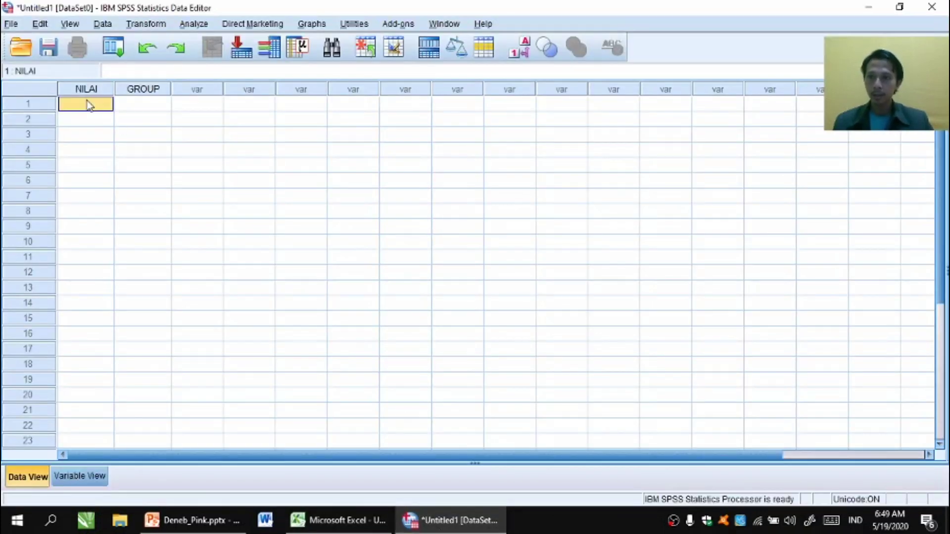
pyautogui.rightClick(89, 104)
pyautogui.click(106, 148)
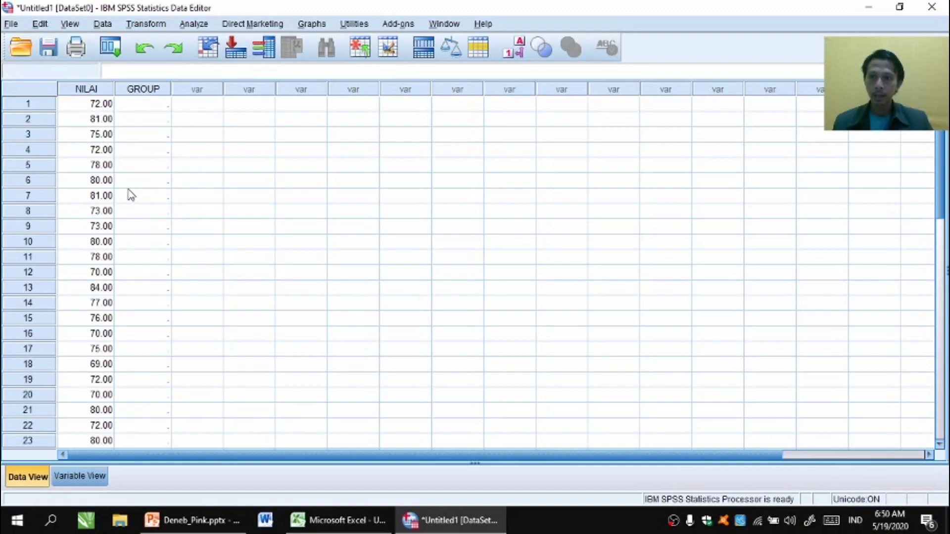
# Check the Group A code in the Excel table and enter 1 in the GROUP cell of row 1 in SPSS
pyautogui.click(339, 520)
pyautogui.moveTo(941, 298); pyautogui.dragTo(942, 295)
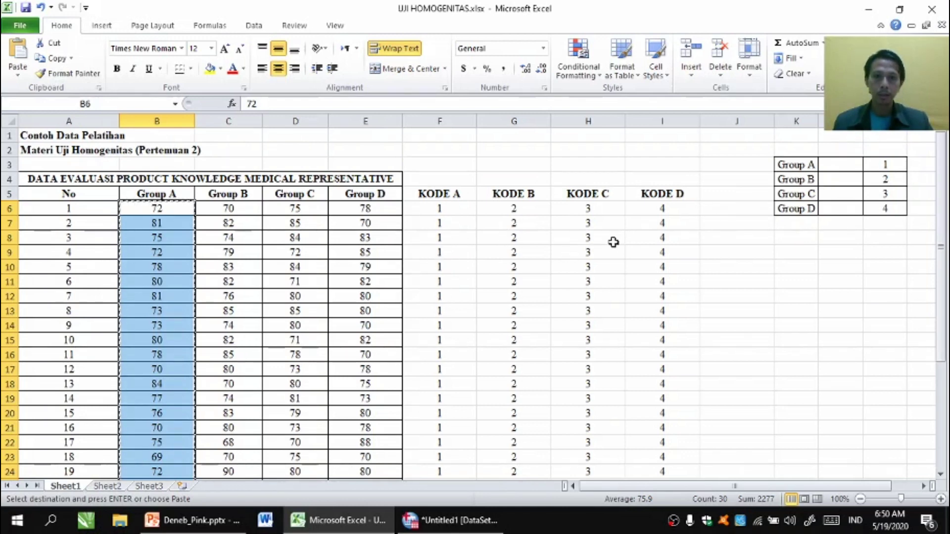
pyautogui.click(451, 520)
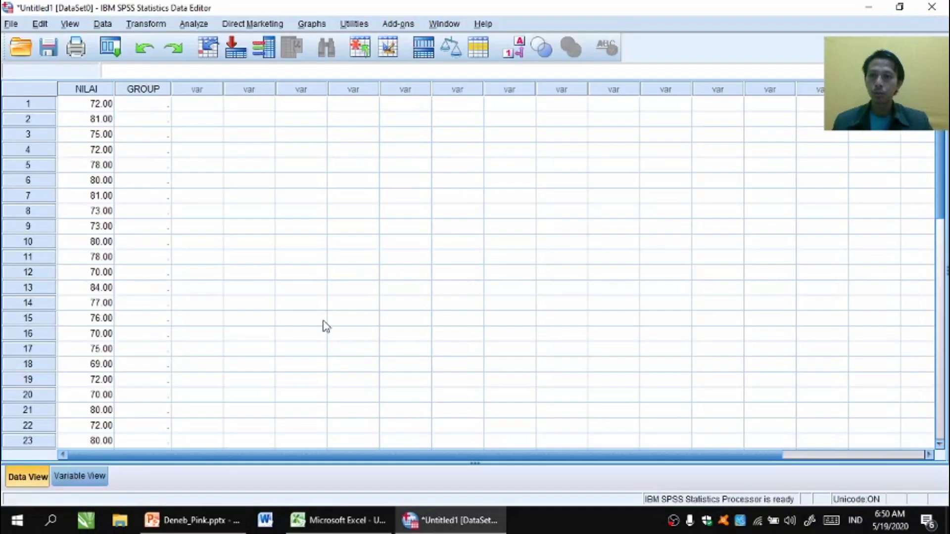
pyautogui.click(165, 106)
pyautogui.write('1')
pyautogui.press('Return')
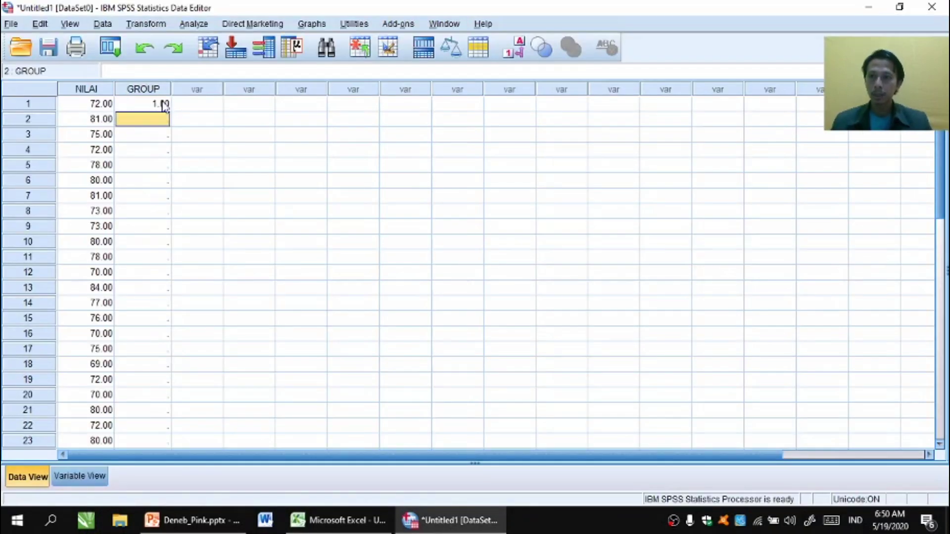
# Copy the code 1 from the first GROUP cell down to rows 2 through 30
pyautogui.click(165, 106)
pyautogui.press('Down')
pyautogui.hotkey('shift', 'Down')
pyautogui.hotkey('shift', 'Down')
pyautogui.hotkey('shift', 'Down')
pyautogui.hotkey('shift', 'Down')
pyautogui.hotkey('shift', 'Down')
pyautogui.hotkey('shift', 'Down')
pyautogui.hotkey('shift', 'Down')
pyautogui.hotkey('shift', 'Down')
pyautogui.hotkey('shift', 'Down')
pyautogui.hotkey('shift', 'Down')
pyautogui.hotkey('shift', 'Down')
pyautogui.hotkey('shift', 'Down')
pyautogui.hotkey('shift', 'Down')
pyautogui.hotkey('shift', 'Down')
pyautogui.hotkey('shift', 'Down')
pyautogui.hotkey('shift', 'Down')
pyautogui.hotkey('shift', 'Down')
pyautogui.hotkey('shift', 'Down')
pyautogui.hotkey('shift', 'Down')
pyautogui.hotkey('shift', 'Down')
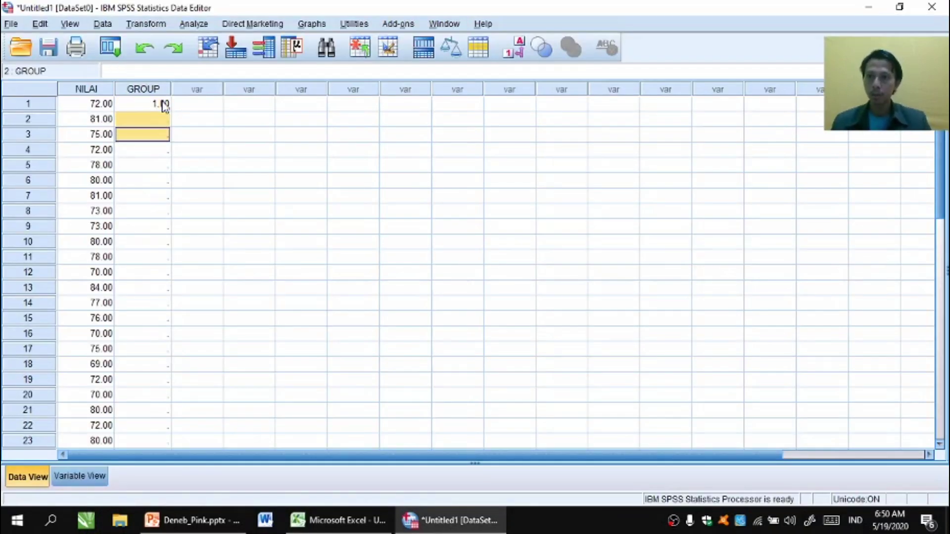
pyautogui.hotkey('shift', 'Up')
pyautogui.hotkey('shift', 'Up')
pyautogui.hotkey('shift', 'Up')
pyautogui.hotkey('shift', 'Up')
pyautogui.hotkey('shift', 'Up')
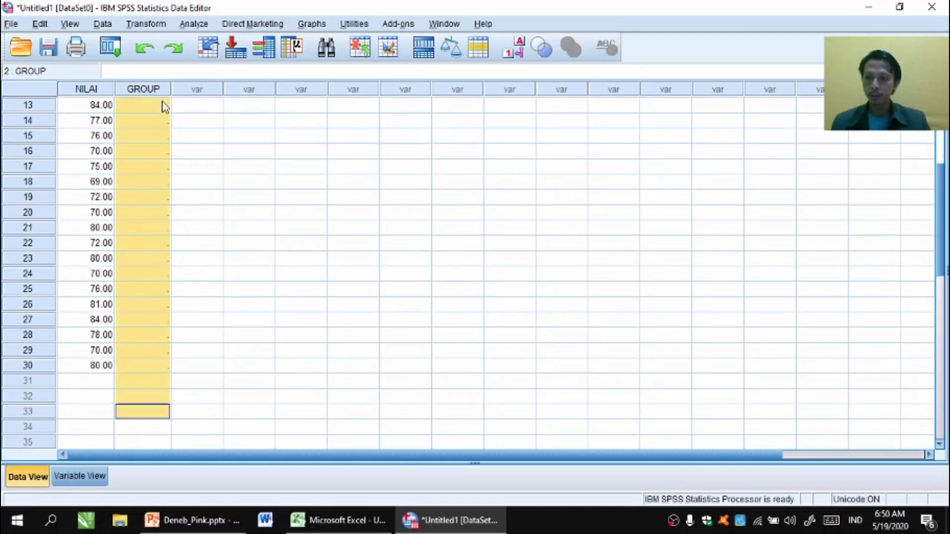
pyautogui.hotkey('ctrl', 'v')
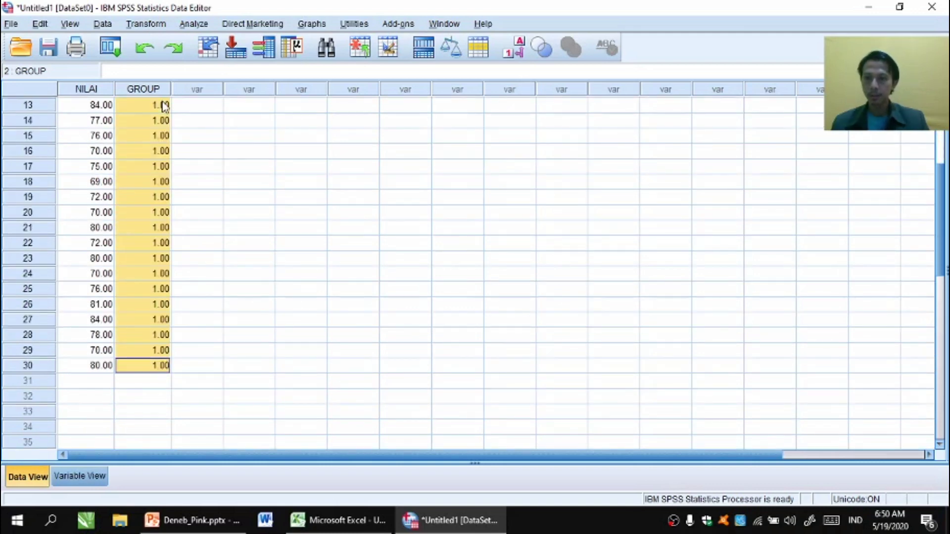
pyautogui.click(213, 136)
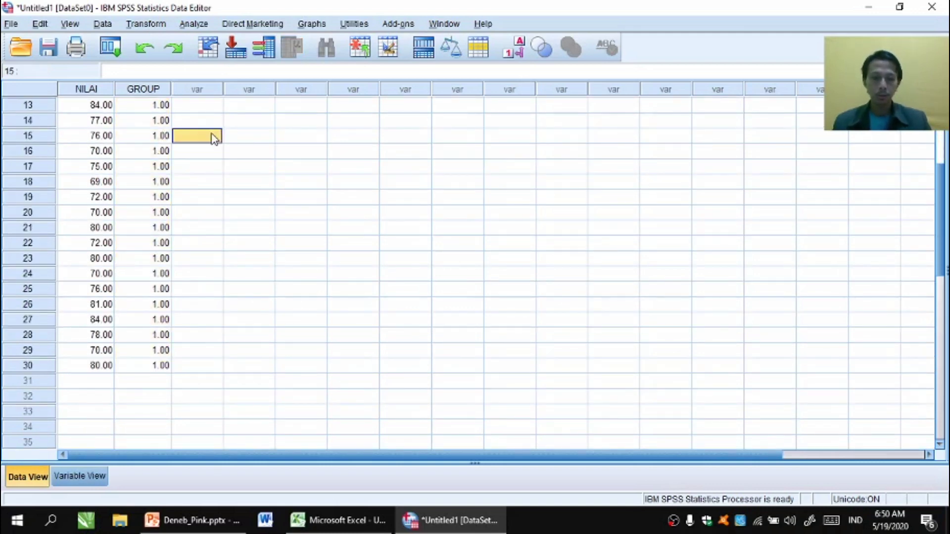
# Copy the Group B scores from C6:C35 of the Excel sheet into the SPSS NILAI column, starting at row 31
pyautogui.click(335, 521)
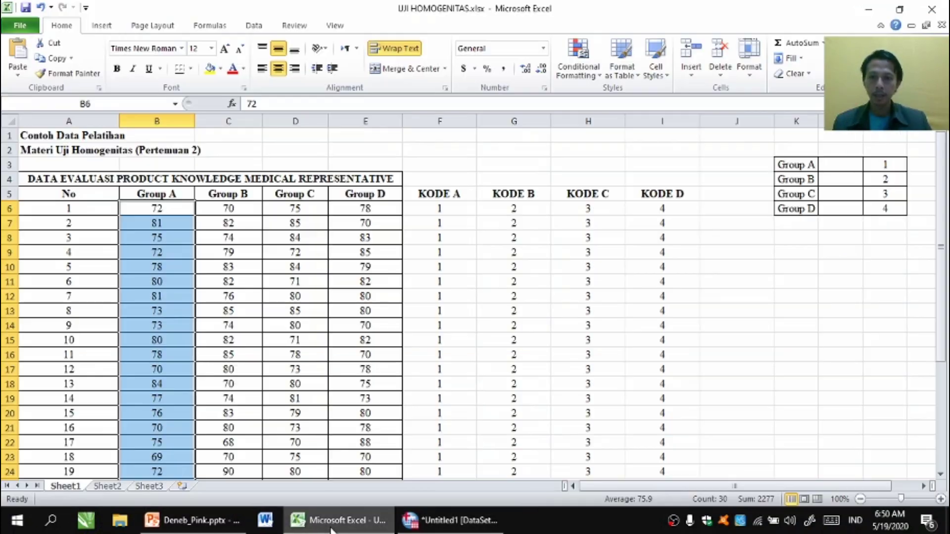
pyautogui.click(232, 209)
pyautogui.hotkey('shift', 'Down')
pyautogui.hotkey('shift', 'Down')
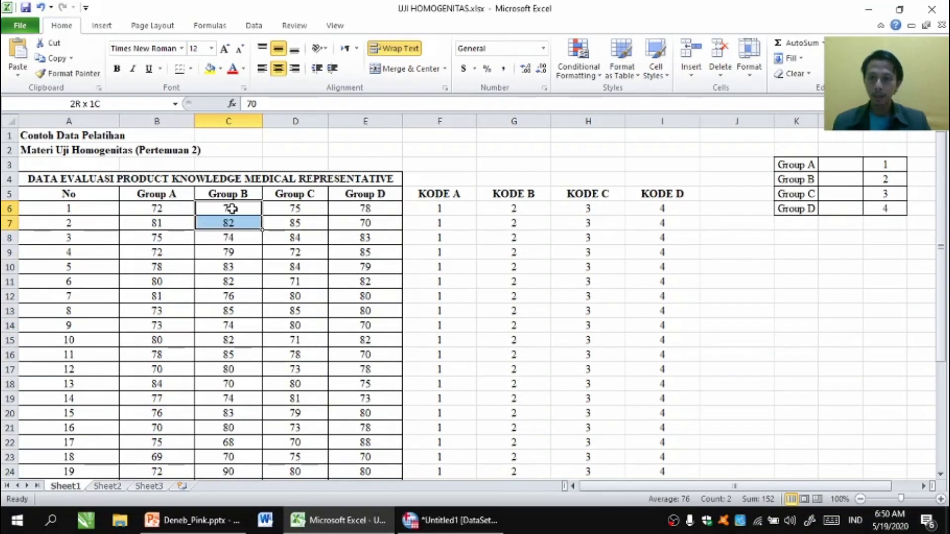
pyautogui.moveTo(232, 209); pyautogui.dragTo(262, 366)
pyautogui.rightClick(232, 208)
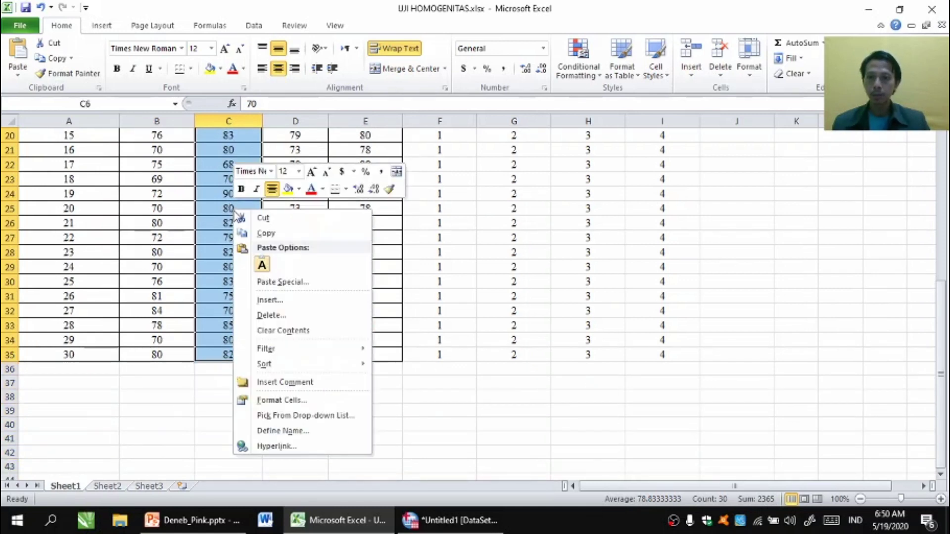
pyautogui.click(265, 233)
pyautogui.scroll(7, 257, 239)
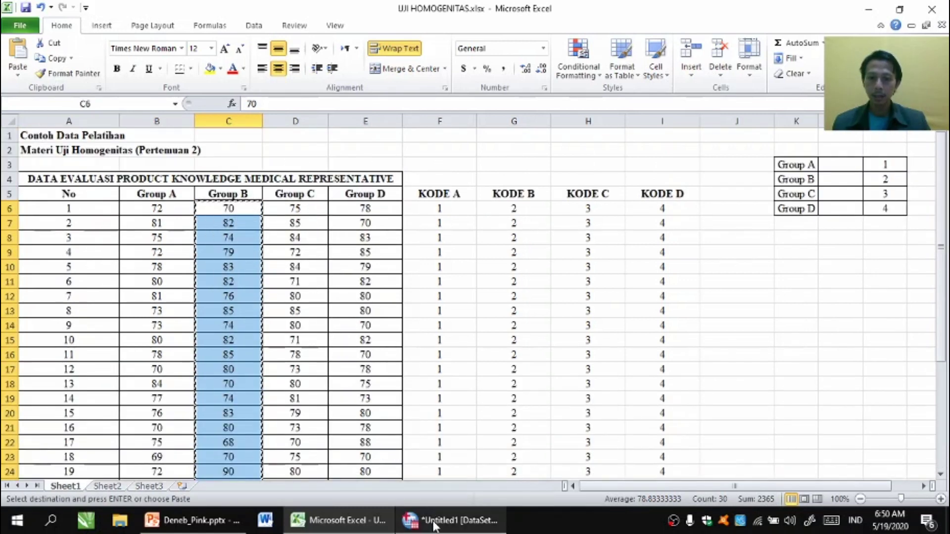
pyautogui.click(453, 520)
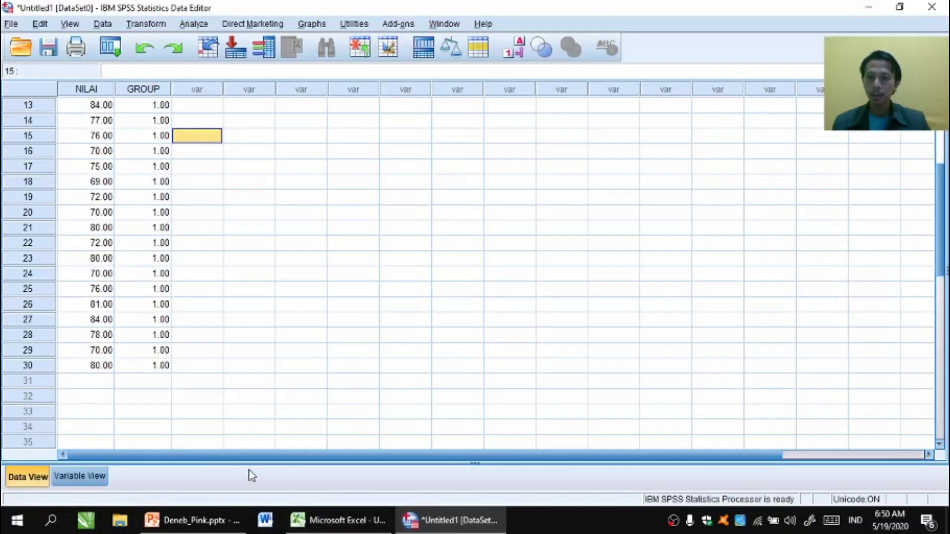
pyautogui.click(81, 384)
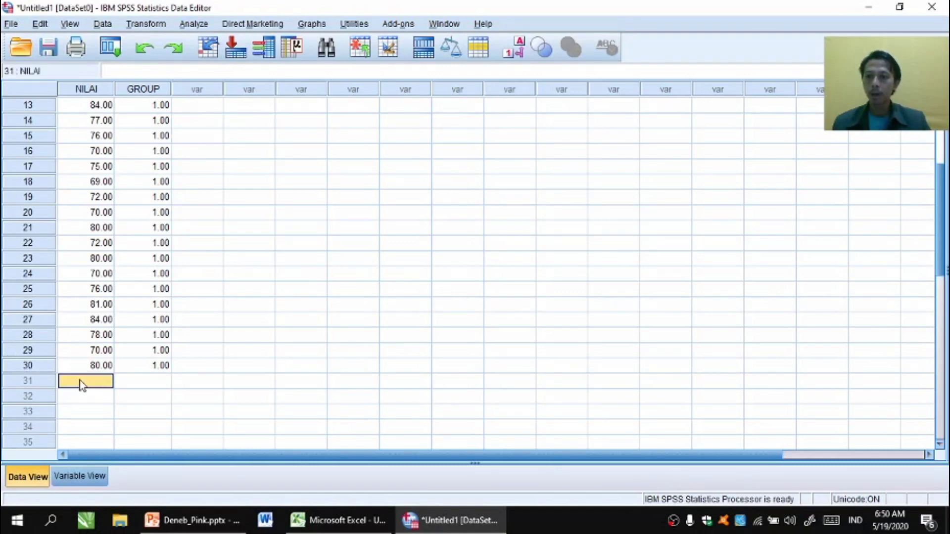
pyautogui.rightClick(82, 384)
pyautogui.click(100, 425)
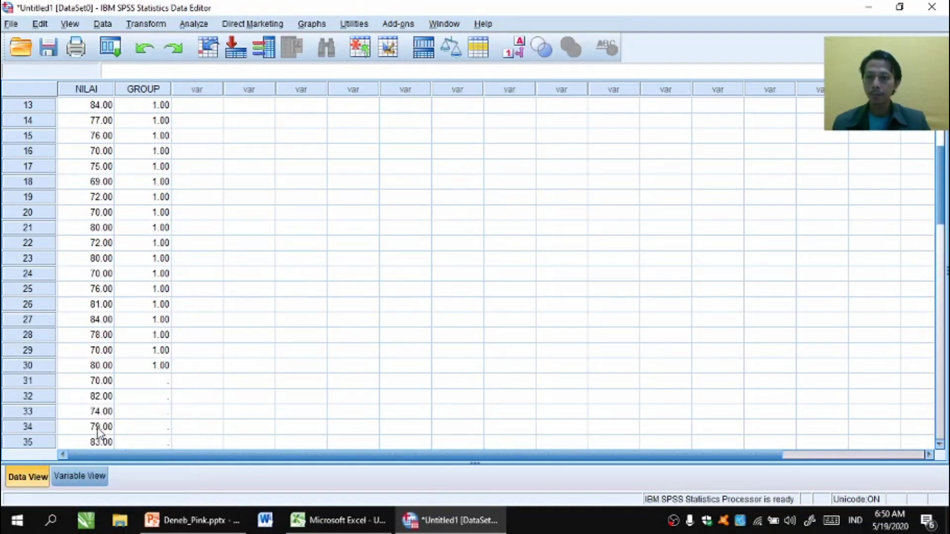
# Enter the group code 2 in the GROUP cell of row 31
pyautogui.click(139, 385)
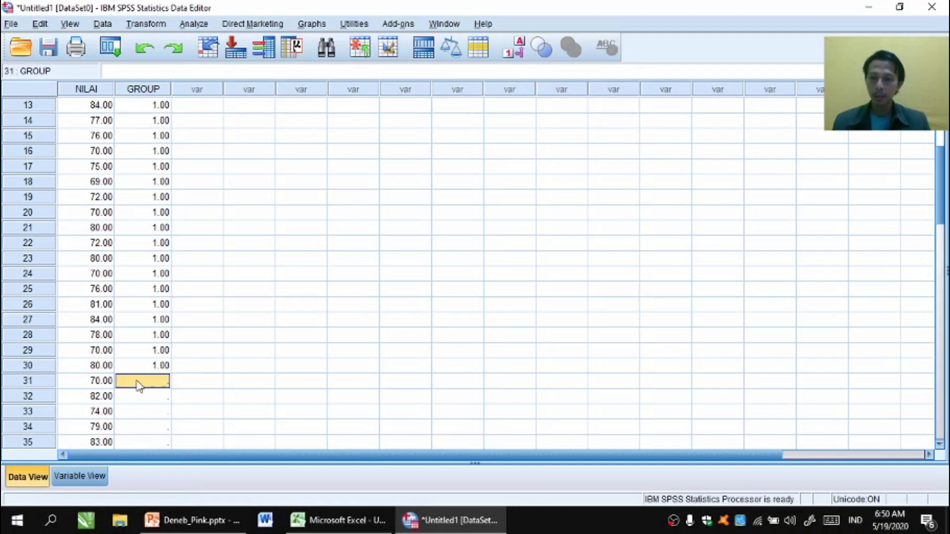
pyautogui.write('2')
pyautogui.press('Return')
pyautogui.click(139, 385)
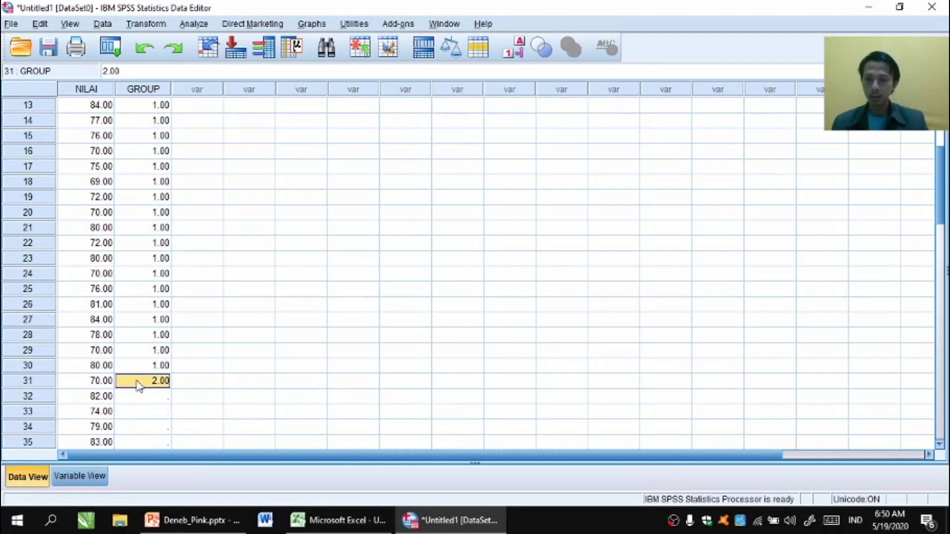
# Copy the code 2 from the GROUP cell of row 31 down to rows 32 through 60
pyautogui.press('Down')
pyautogui.press('Down')
pyautogui.hotkey('shift', 'Down')
pyautogui.hotkey('shift', 'Down')
pyautogui.hotkey('shift', 'Down')
pyautogui.hotkey('shift', 'Down')
pyautogui.hotkey('shift', 'Down')
pyautogui.hotkey('shift', 'Down')
pyautogui.hotkey('shift', 'Down')
pyautogui.hotkey('shift', 'Down')
pyautogui.hotkey('shift', 'Down')
pyautogui.hotkey('shift', 'Down')
pyautogui.hotkey('shift', 'Down')
pyautogui.hotkey('shift', 'Down')
pyautogui.hotkey('shift', 'Down')
pyautogui.hotkey('shift', 'Down')
pyautogui.hotkey('shift', 'Down')
pyautogui.hotkey('shift', 'Down')
pyautogui.hotkey('shift', 'Down')
pyautogui.hotkey('shift', 'Down')
pyautogui.hotkey('shift', 'Down')
pyautogui.hotkey('shift', 'Down')
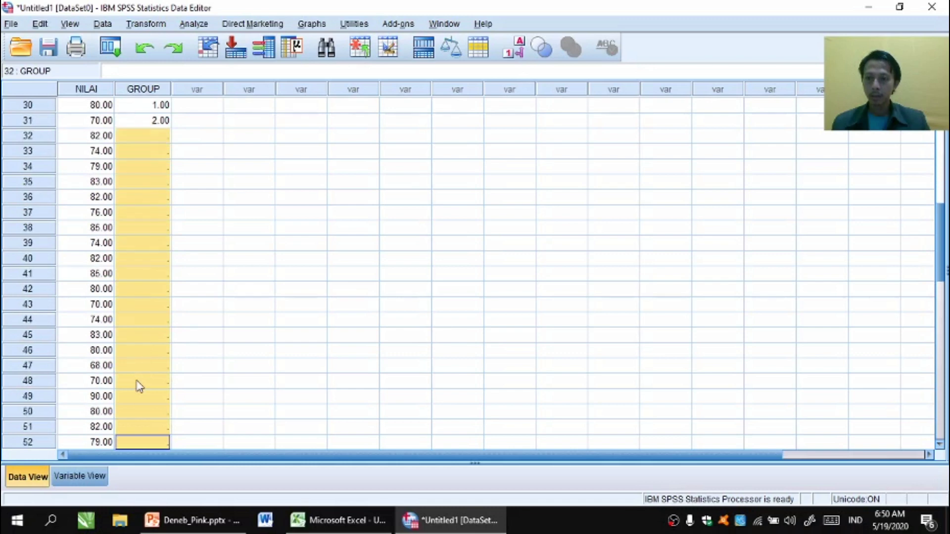
pyautogui.hotkey('shift', 'Down')
pyautogui.hotkey('shift', 'Down')
pyautogui.hotkey('shift', 'Down')
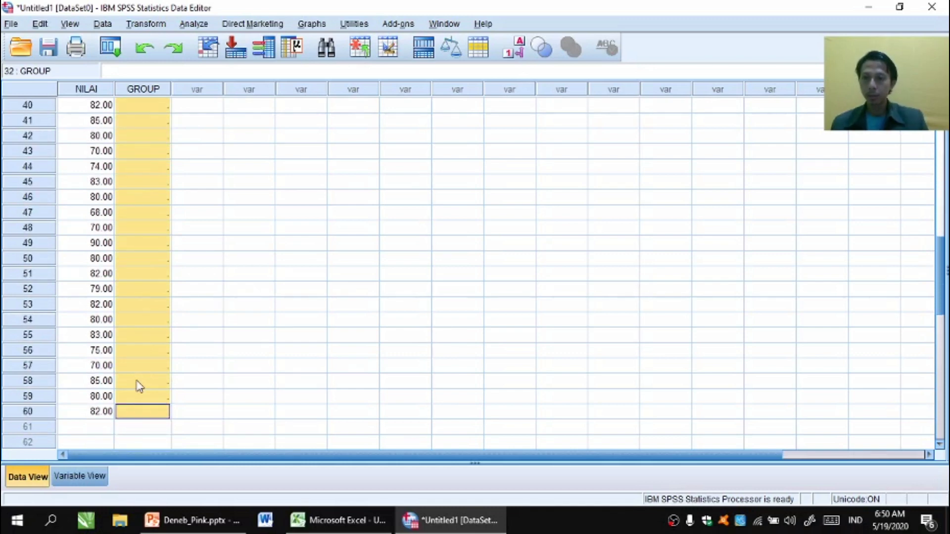
pyautogui.hotkey('ctrl', 'v')
pyautogui.press('Right')
pyautogui.press('Left')
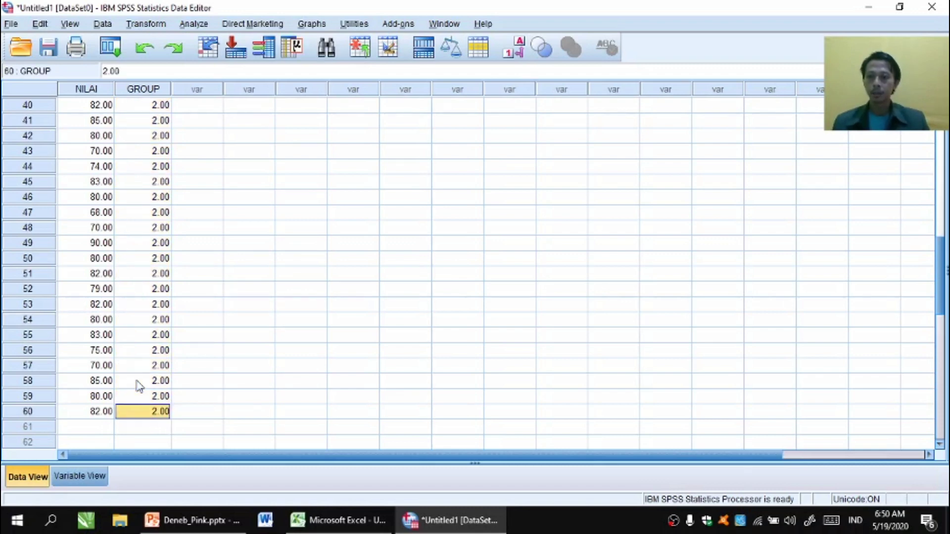
# Copy the Group C scores from D6:D35 of the Excel sheet into the SPSS NILAI column, starting at row 61
pyautogui.press('Left')
pyautogui.press('Down')
pyautogui.press('Down')
pyautogui.press('Down')
pyautogui.press('Down')
pyautogui.press('Down')
pyautogui.press('Down')
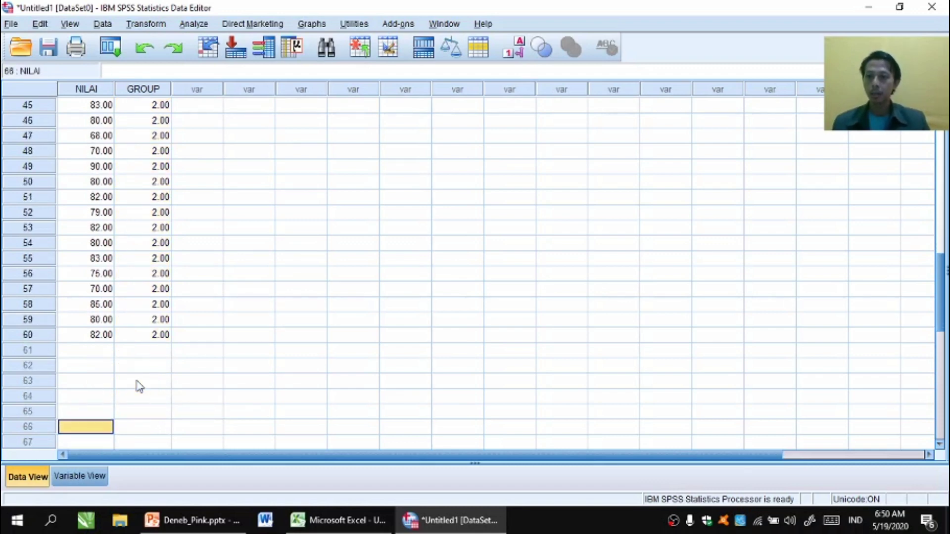
pyautogui.press('Up')
pyautogui.press('Up')
pyautogui.press('Up')
pyautogui.press('Up')
pyautogui.press('Up')
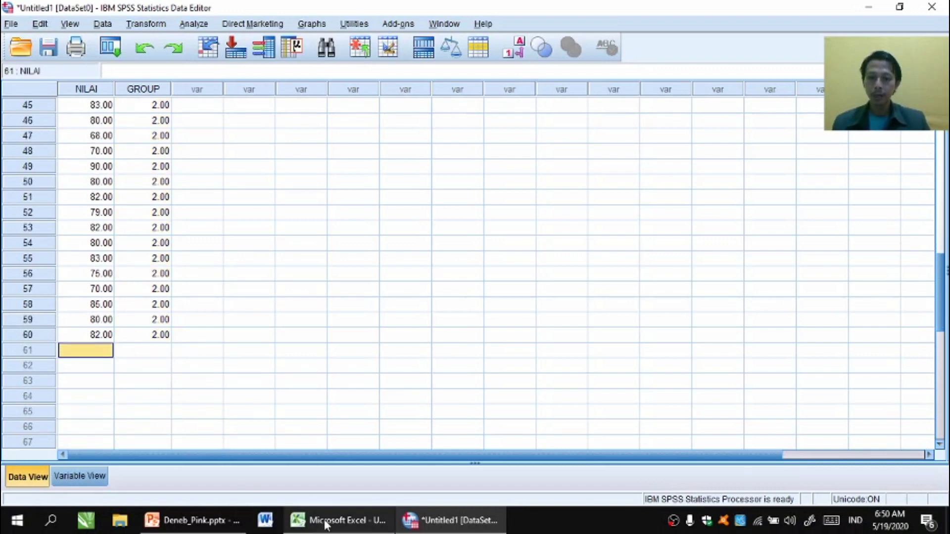
pyautogui.click(325, 525)
pyautogui.click(294, 210)
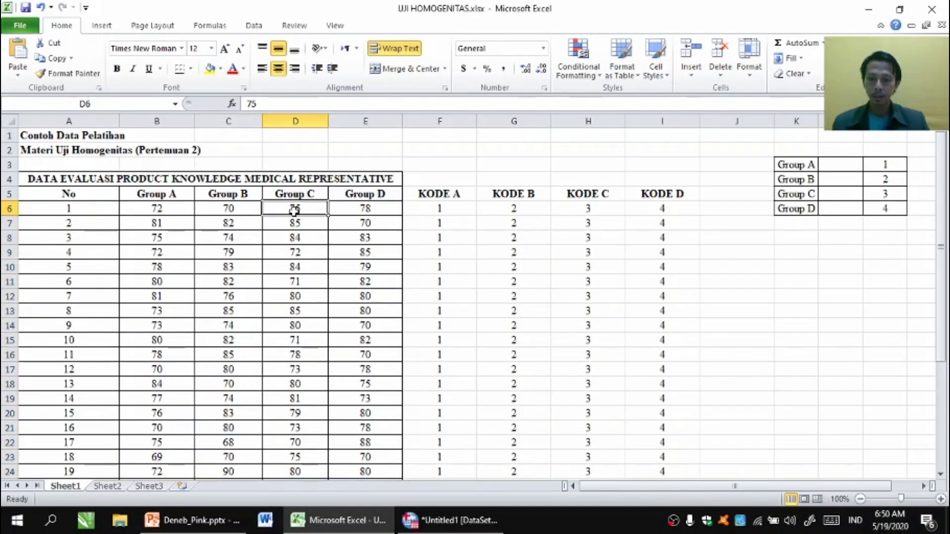
pyautogui.moveTo(294, 210); pyautogui.dragTo(297, 403)
pyautogui.hotkey('ctrl', 'c')
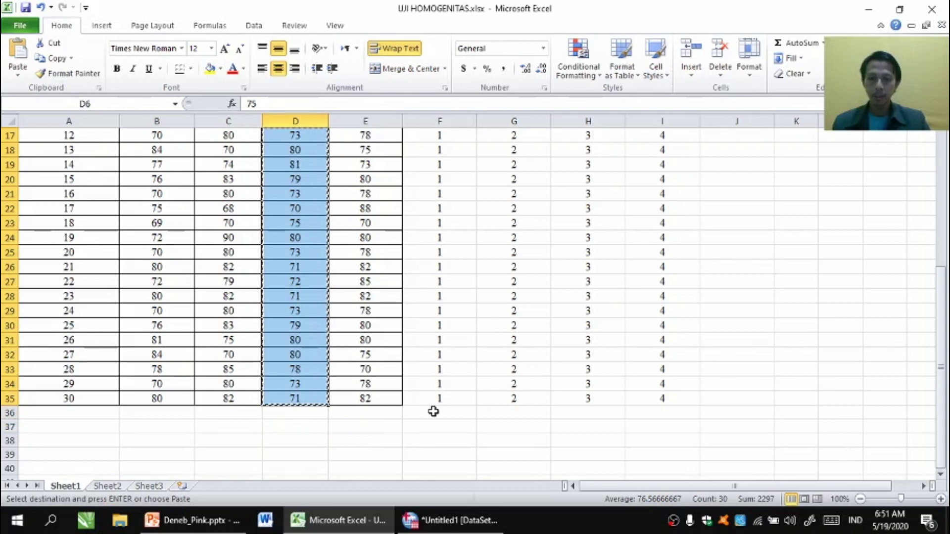
pyautogui.click(447, 520)
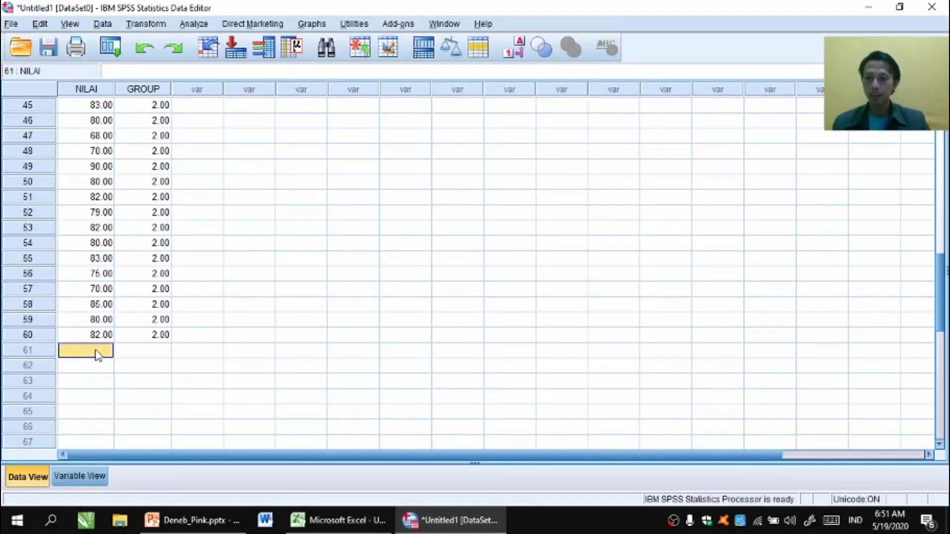
pyautogui.hotkey('ctrl', 'v')
# Enter the group code 3 in the GROUP cell of row 61
pyautogui.click(144, 351)
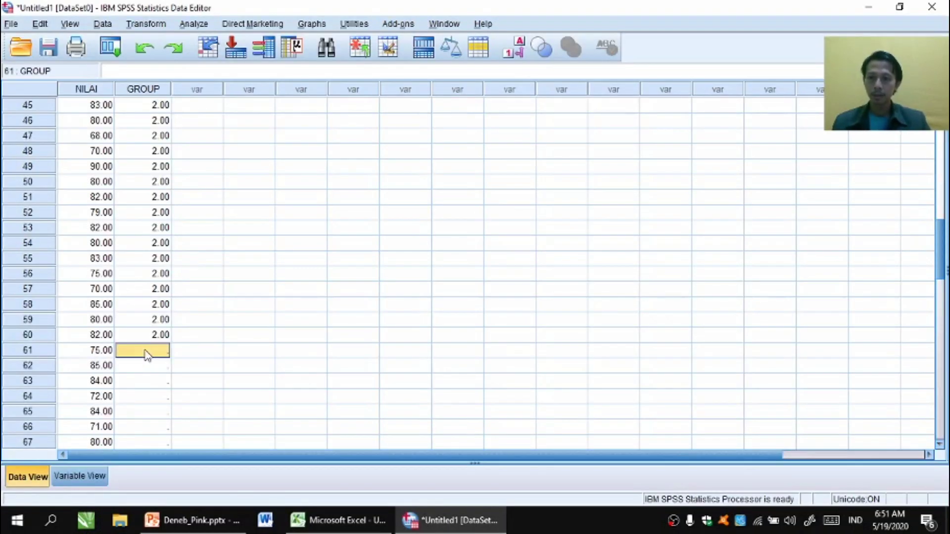
pyautogui.write('3')
pyautogui.press('Return')
# Copy the code 3 from the GROUP cell of row 61 down to rows 62 through 90
pyautogui.click(145, 351)
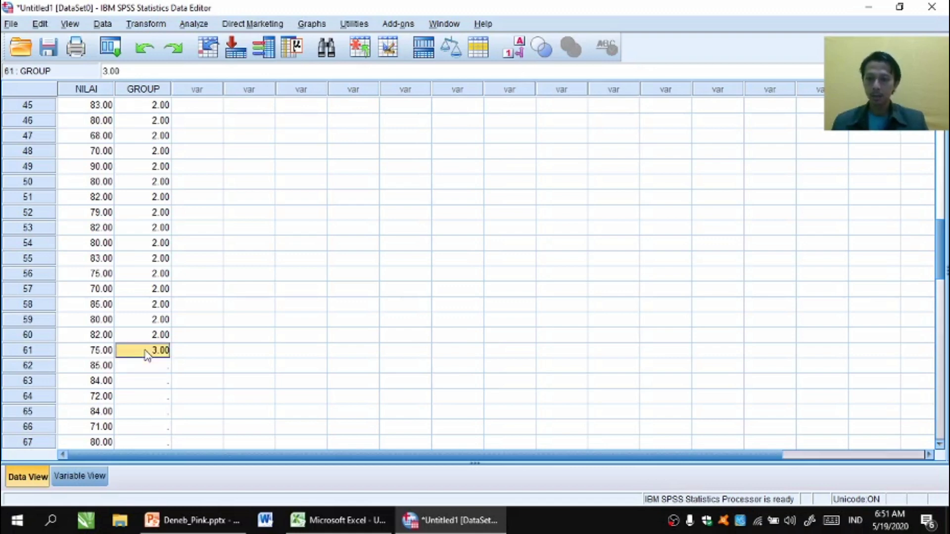
pyautogui.press('Down')
pyautogui.hotkey('shift', 'Down')
pyautogui.hotkey('shift', 'Down')
pyautogui.hotkey('shift', 'Down')
pyautogui.hotkey('shift', 'Down')
pyautogui.hotkey('shift', 'Down')
pyautogui.hotkey('shift', 'Down')
pyautogui.hotkey('shift', 'Down')
pyautogui.hotkey('shift', 'Down')
pyautogui.hotkey('shift', 'Down')
pyautogui.hotkey('shift', 'Down')
pyautogui.hotkey('shift', 'Down')
pyautogui.hotkey('shift', 'Down')
pyautogui.hotkey('shift', 'Down')
pyautogui.hotkey('shift', 'Down')
pyautogui.hotkey('shift', 'Down')
pyautogui.hotkey('shift', 'Down')
pyautogui.hotkey('shift', 'Down')
pyautogui.hotkey('shift', 'Down')
pyautogui.hotkey('shift', 'Down')
pyautogui.hotkey('shift', 'Down')
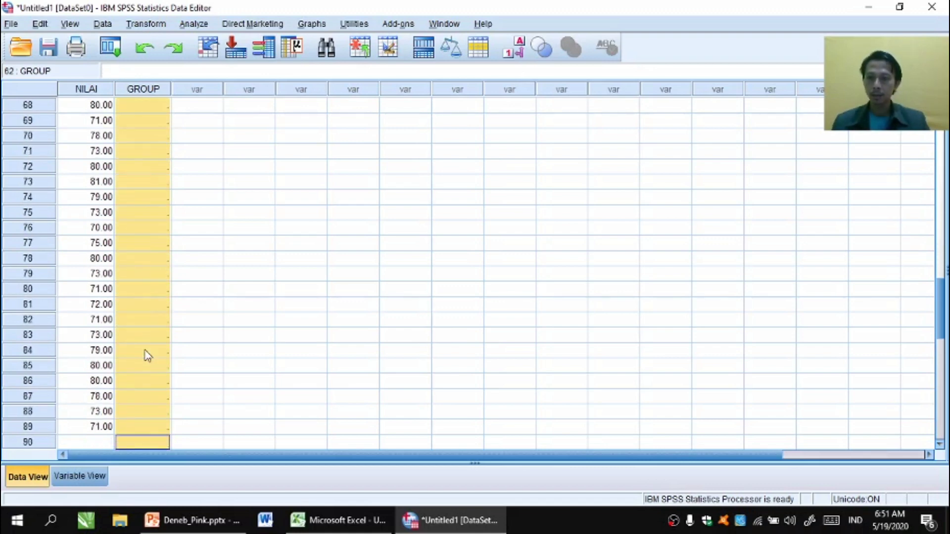
pyautogui.hotkey('shift', 'Down')
pyautogui.hotkey('shift', 'Down')
pyautogui.hotkey('shift', 'Down')
pyautogui.hotkey('shift', 'Down')
pyautogui.hotkey('shift', 'Up')
pyautogui.hotkey('shift', 'Up')
pyautogui.hotkey('shift', 'Up')
pyautogui.hotkey('shift', 'Up')
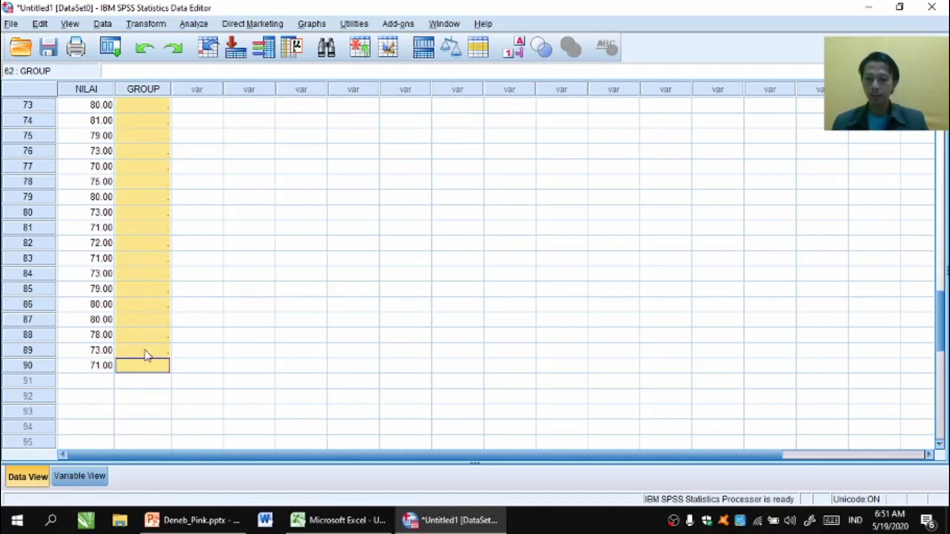
pyautogui.hotkey('ctrl', 'v')
# Copy the Group D scores from E6:E35 of the Excel sheet into the SPSS NILAI column, starting at row 91
pyautogui.press('Down')
pyautogui.press('Left')
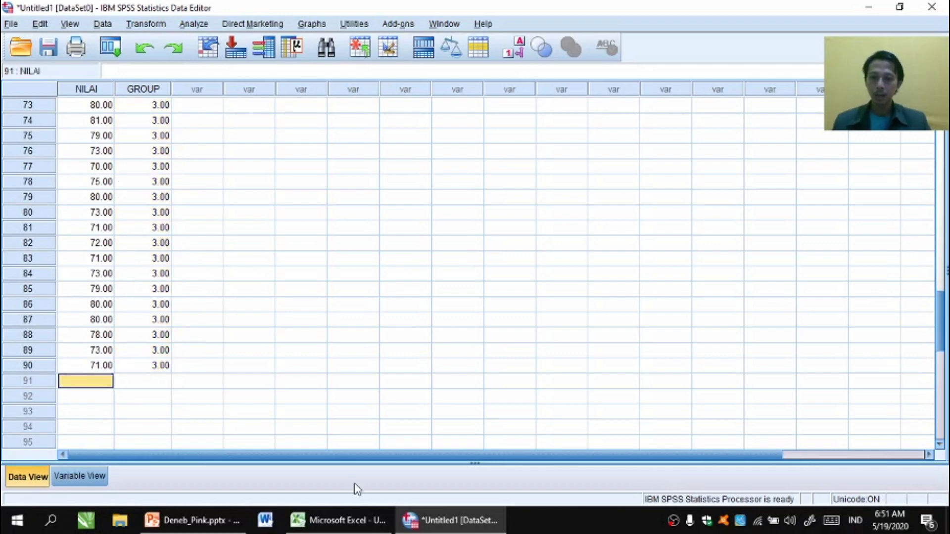
pyautogui.click(338, 520)
pyautogui.click(362, 150)
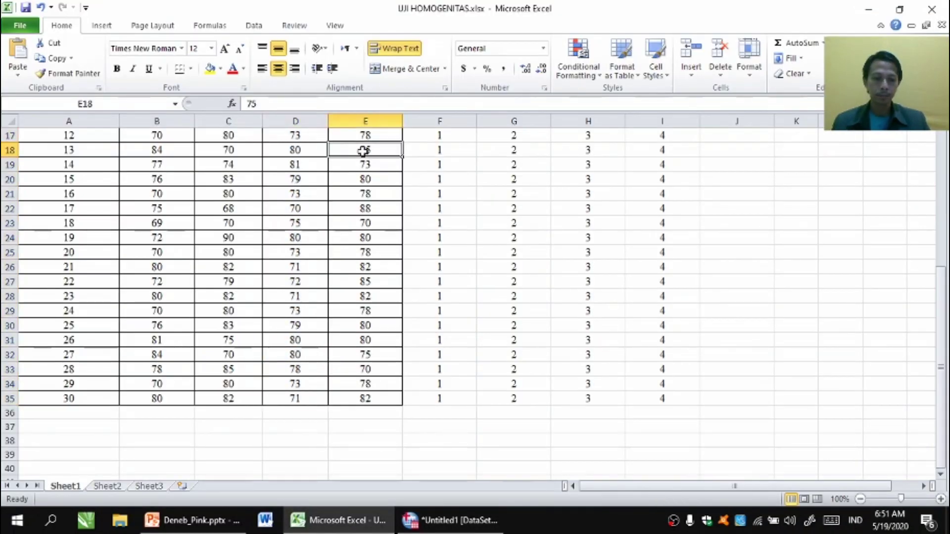
pyautogui.scroll(5, 364, 149)
pyautogui.click(358, 207)
pyautogui.hotkey('shift', 'Down')
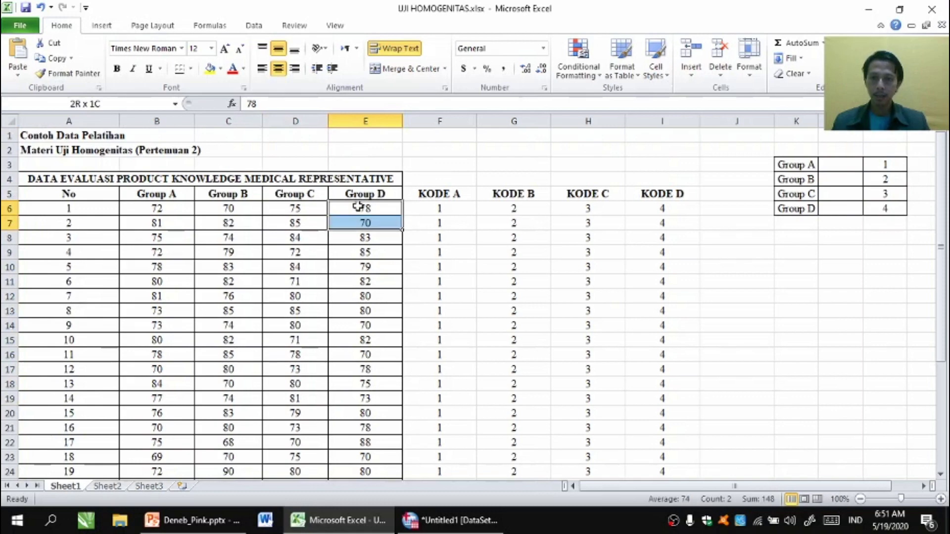
pyautogui.hotkey('shift', 'Down')
pyautogui.hotkey('shift', 'Down')
pyautogui.hotkey('shift', 'Down')
pyautogui.hotkey('shift', 'Down')
pyautogui.hotkey('shift', 'Down')
pyautogui.hotkey('shift', 'Down')
pyautogui.hotkey('shift', 'Down')
pyautogui.hotkey('shift', 'Down')
pyautogui.hotkey('shift', 'Down')
pyautogui.hotkey('shift', 'Down')
pyautogui.hotkey('shift', 'Down')
pyautogui.hotkey('shift', 'Down')
pyautogui.hotkey('shift', 'Down')
pyautogui.hotkey('shift', 'Down')
pyautogui.hotkey('shift', 'Down')
pyautogui.hotkey('shift', 'Down')
pyautogui.hotkey('shift', 'Down')
pyautogui.hotkey('shift', 'Down')
pyautogui.hotkey('shift', 'Down')
pyautogui.hotkey('shift', 'Down')
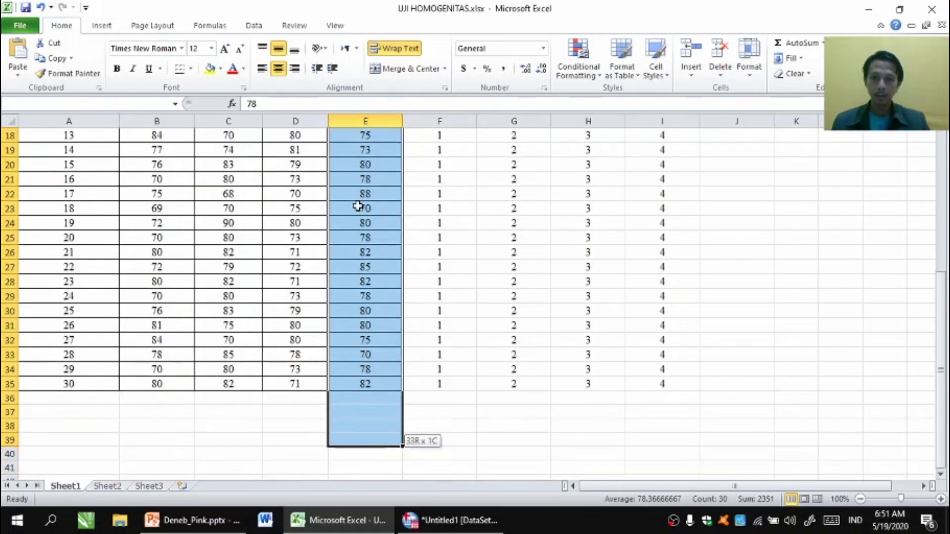
pyautogui.hotkey('shift', 'Up')
pyautogui.hotkey('shift', 'Up')
pyautogui.hotkey('shift', 'Up')
pyautogui.hotkey('shift', 'Up')
pyautogui.hotkey('ctrl', 'c')
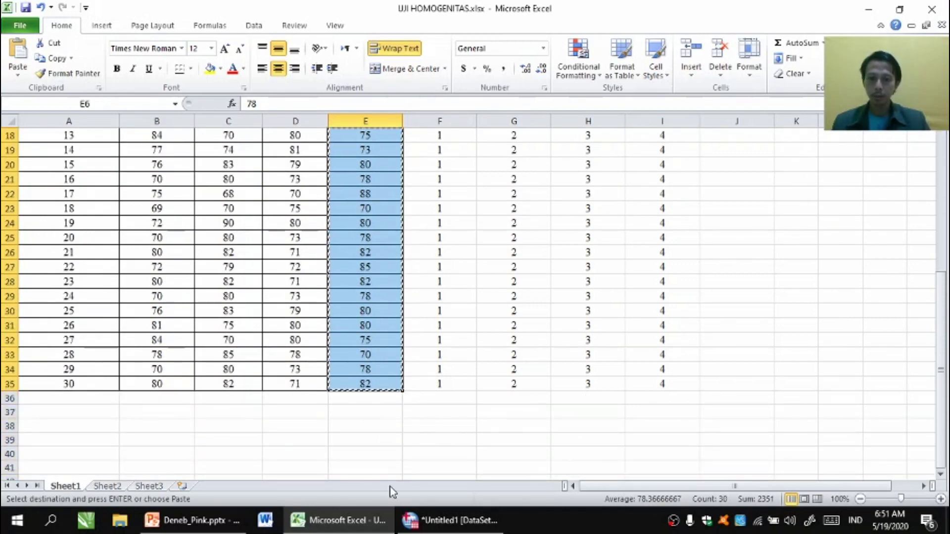
pyautogui.click(448, 520)
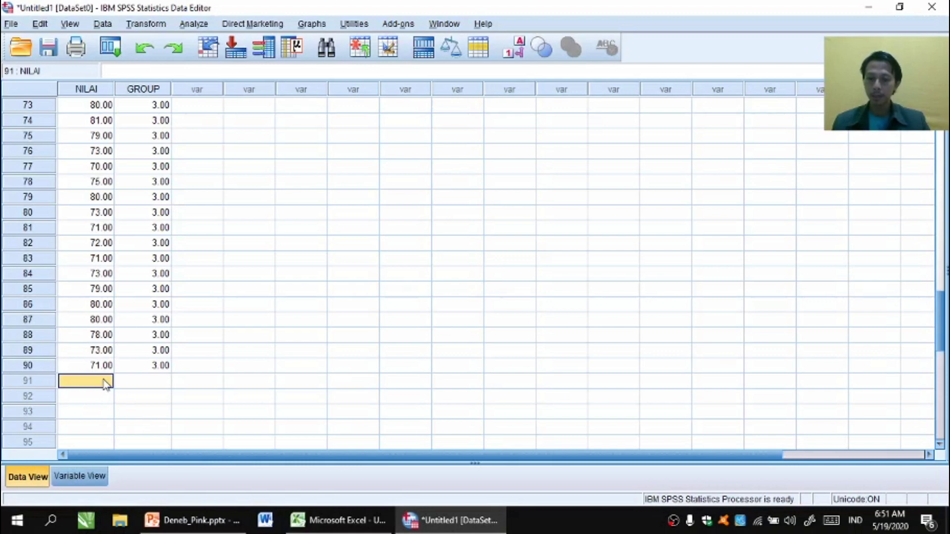
pyautogui.hotkey('ctrl', 'v')
# Enter the group code 4 in the GROUP cell of row 91, beside the first Group D score
pyautogui.hotkey('ctrl', 'Home')
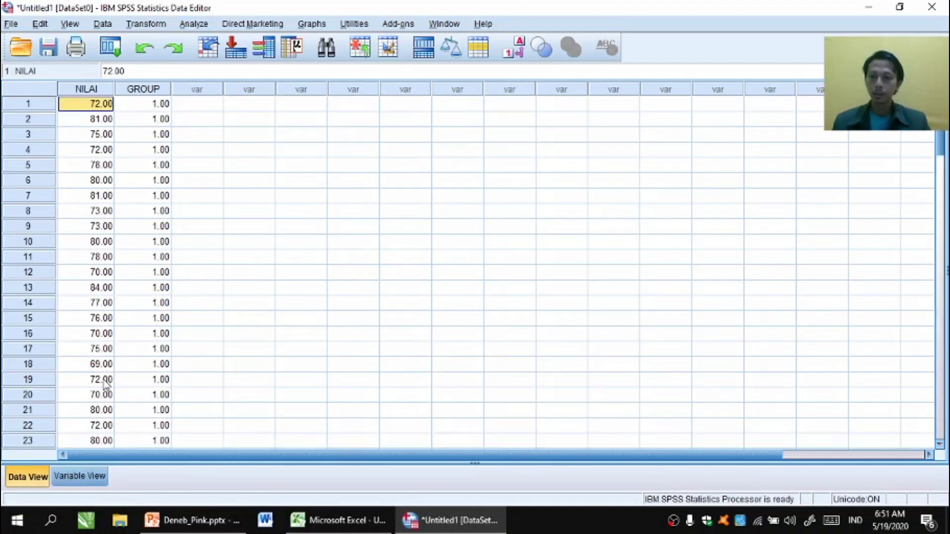
pyautogui.press('pagedown')
pyautogui.press('pagedown')
pyautogui.press('pagedown')
pyautogui.press('pagedown')
pyautogui.press('pagedown')
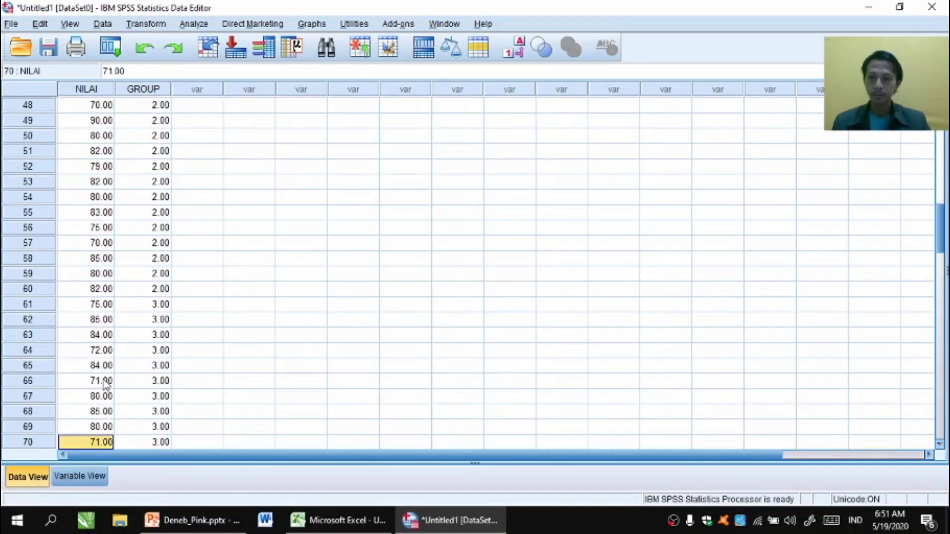
pyautogui.press('Up')
pyautogui.press('Up')
pyautogui.press('Up')
pyautogui.press('Up')
pyautogui.press('Up')
pyautogui.press('Up')
pyautogui.press('Up')
pyautogui.press('Up')
pyautogui.press('Up')
pyautogui.press('Up')
pyautogui.press('Up')
pyautogui.press('Up')
pyautogui.press('Up')
pyautogui.press('Up')
pyautogui.press('Up')
pyautogui.press('Up')
pyautogui.press('Up')
pyautogui.press('Up')
pyautogui.press('Up')
pyautogui.press('Up')
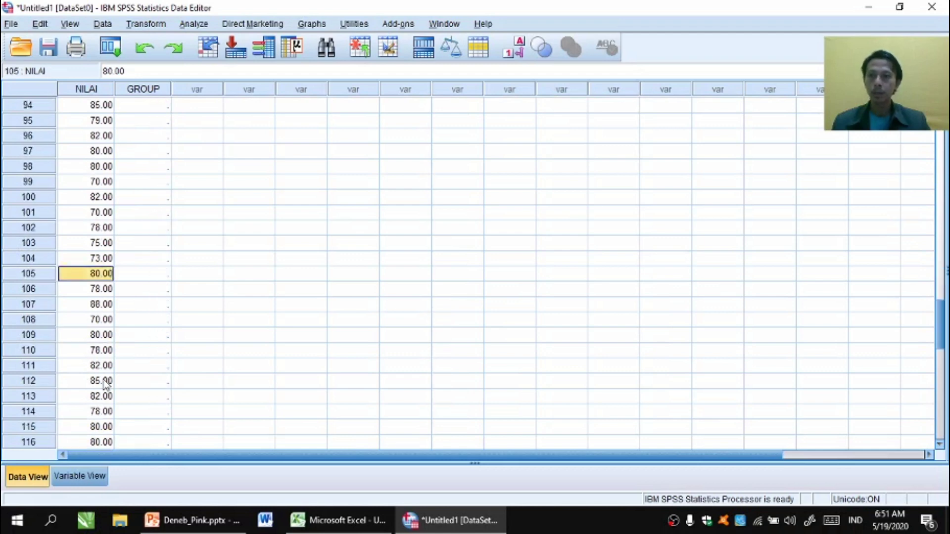
pyautogui.press('Down')
pyautogui.press('Down')
pyautogui.press('Down')
pyautogui.press('Down')
pyautogui.press('Down')
pyautogui.press('Down')
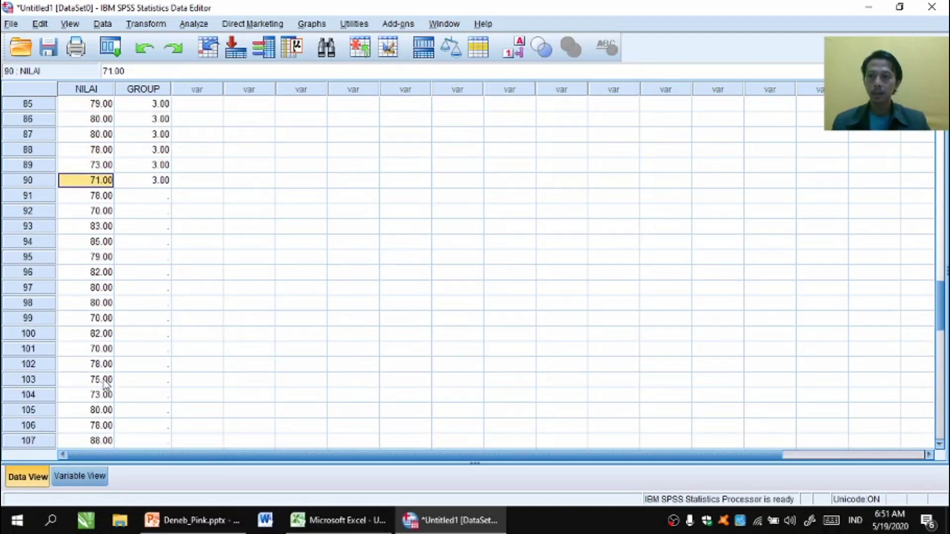
pyautogui.press('Right')
pyautogui.write('4')
pyautogui.press('Down')
pyautogui.press('Up')
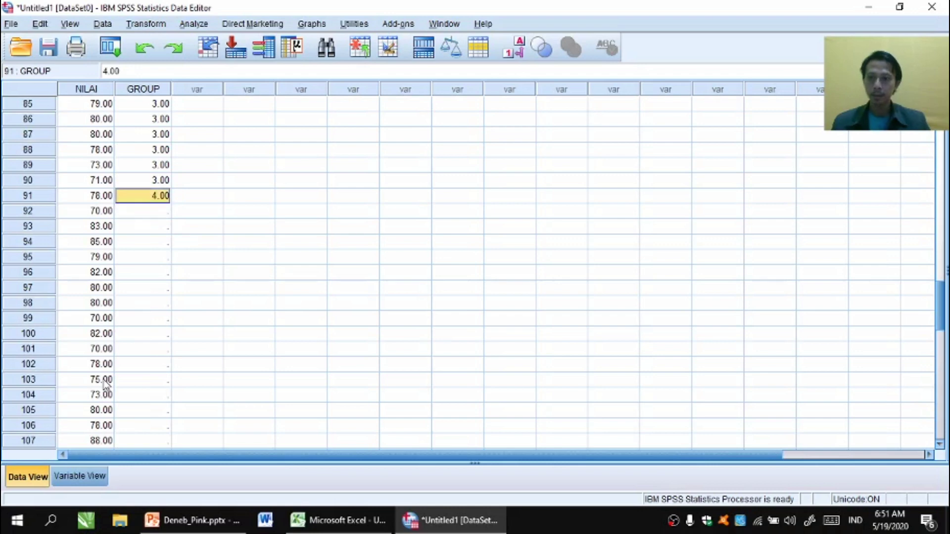
# Copy the code 4 from the GROUP cell of row 91 down to rows 92 through 120
pyautogui.press('Down')
pyautogui.hotkey('shift', 'Down')
pyautogui.hotkey('shift', 'Down')
pyautogui.hotkey('shift', 'Down')
pyautogui.hotkey('shift', 'Down')
pyautogui.hotkey('shift', 'Down')
pyautogui.hotkey('shift', 'Down')
pyautogui.hotkey('shift', 'Down')
pyautogui.hotkey('shift', 'Down')
pyautogui.hotkey('shift', 'Down')
pyautogui.hotkey('shift', 'Down')
pyautogui.hotkey('shift', 'Down')
pyautogui.hotkey('shift', 'Down')
pyautogui.hotkey('shift', 'Down')
pyautogui.hotkey('shift', 'Down')
pyautogui.hotkey('shift', 'Down')
pyautogui.hotkey('shift', 'Down')
pyautogui.hotkey('shift', 'Down')
pyautogui.hotkey('shift', 'Down')
pyautogui.hotkey('shift', 'Down')
pyautogui.hotkey('shift', 'Down')
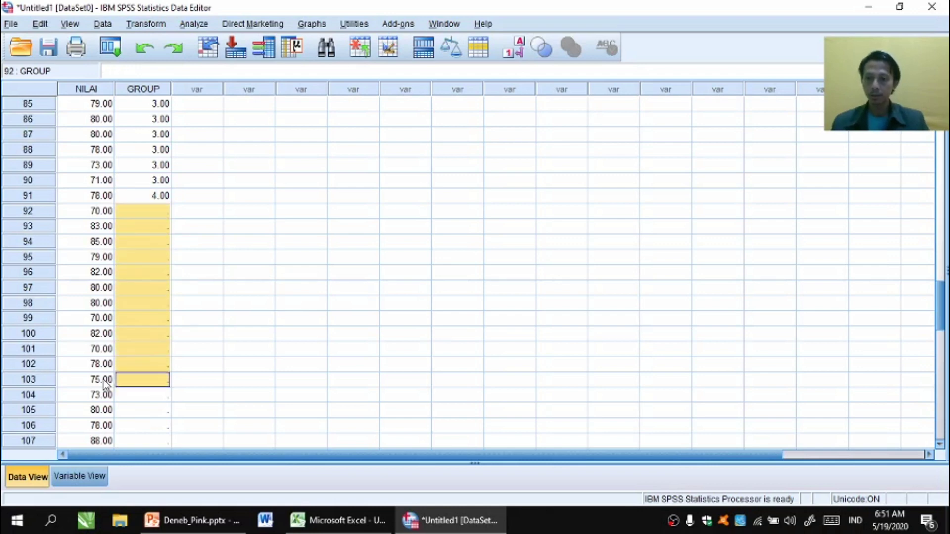
pyautogui.hotkey('shift', 'Down')
pyautogui.hotkey('shift', 'Down')
pyautogui.hotkey('shift', 'Down')
pyautogui.hotkey('shift', 'Down')
pyautogui.hotkey('shift', 'Down')
pyautogui.hotkey('shift', 'Down')
pyautogui.hotkey('shift', 'Down')
pyautogui.hotkey('shift', 'Down')
pyautogui.hotkey('shift', 'Down')
pyautogui.hotkey('shift', 'Up')
pyautogui.hotkey('shift', 'Up')
pyautogui.hotkey('shift', 'Up')
pyautogui.hotkey('shift', 'Up')
pyautogui.hotkey('shift', 'Up')
pyautogui.hotkey('shift', 'Up')
pyautogui.hotkey('shift', 'Up')
pyautogui.hotkey('shift', 'Up')
pyautogui.hotkey('shift', 'Up')
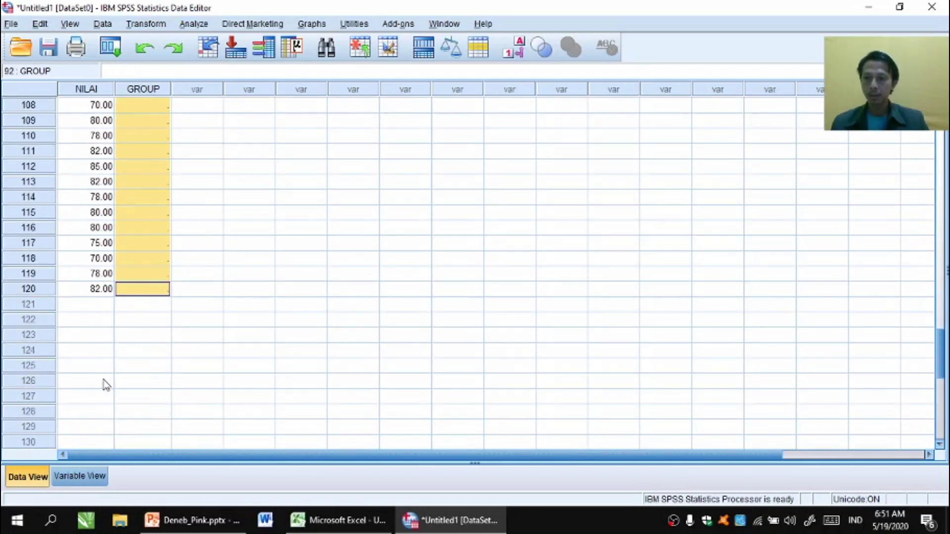
pyautogui.hotkey('ctrl', 'v')
pyautogui.click(321, 311)
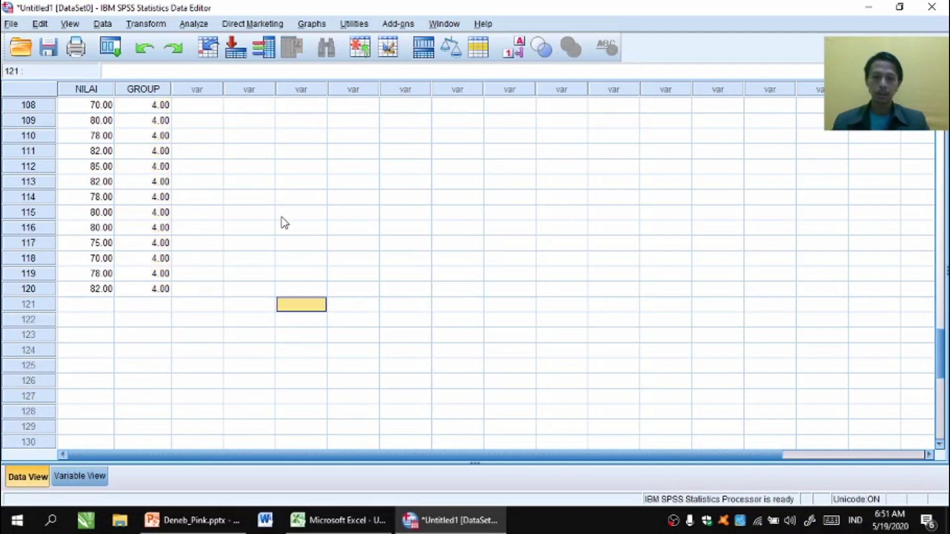
# Review the NILAI and GROUP data from the first row, the group scores and codes in the Excel sheet, and the SPSS variable definitions
pyautogui.press('pageup')
pyautogui.press('pageup')
pyautogui.press('pageup')
pyautogui.press('pageup')
pyautogui.press('pageup')
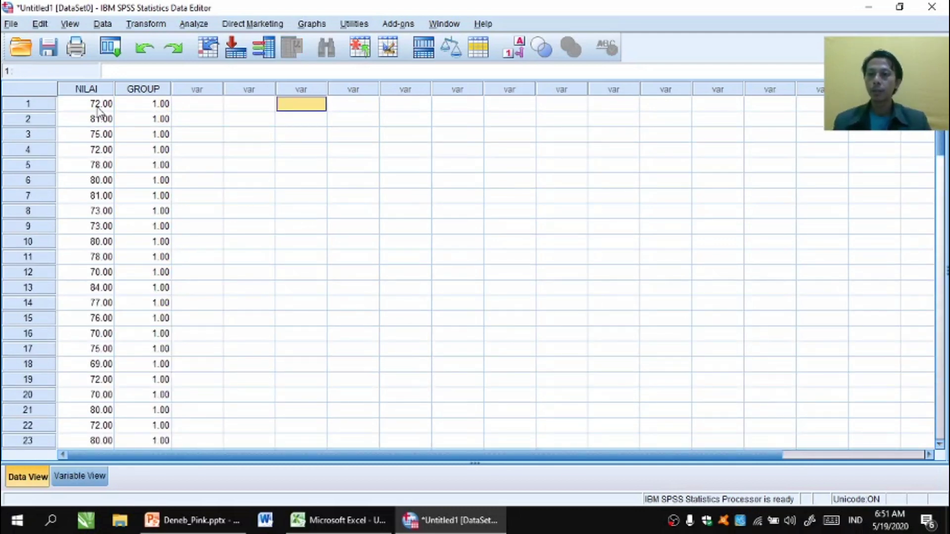
pyautogui.click(326, 519)
pyautogui.click(534, 296)
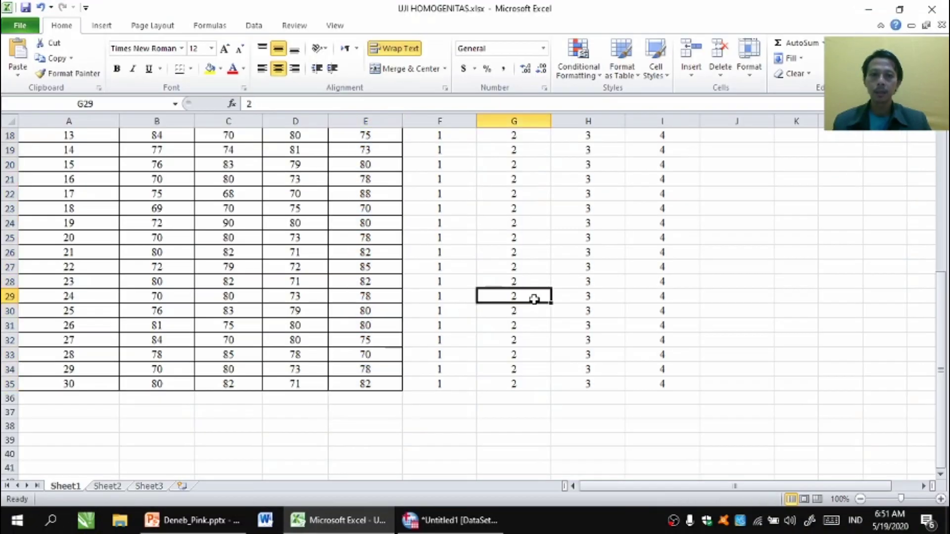
pyautogui.moveTo(942, 324); pyautogui.dragTo(933, 168)
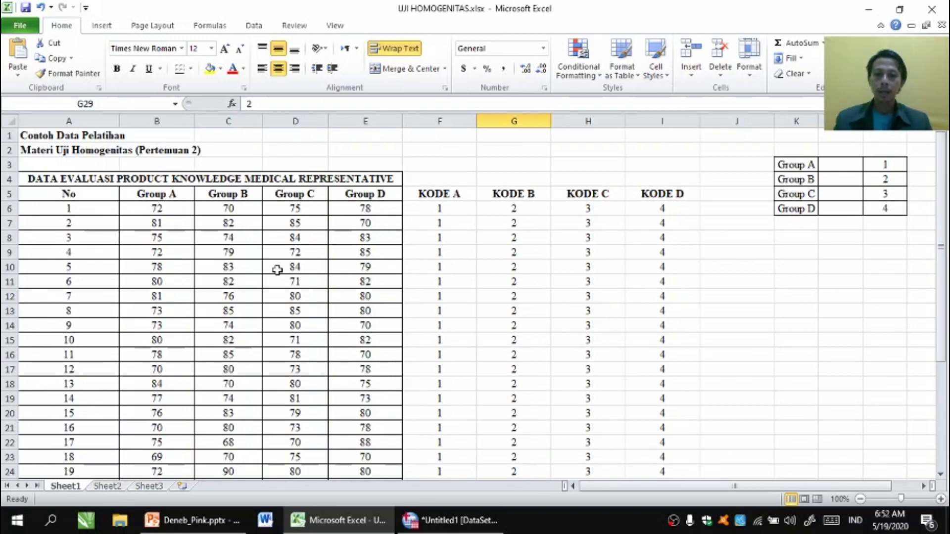
pyautogui.click(434, 528)
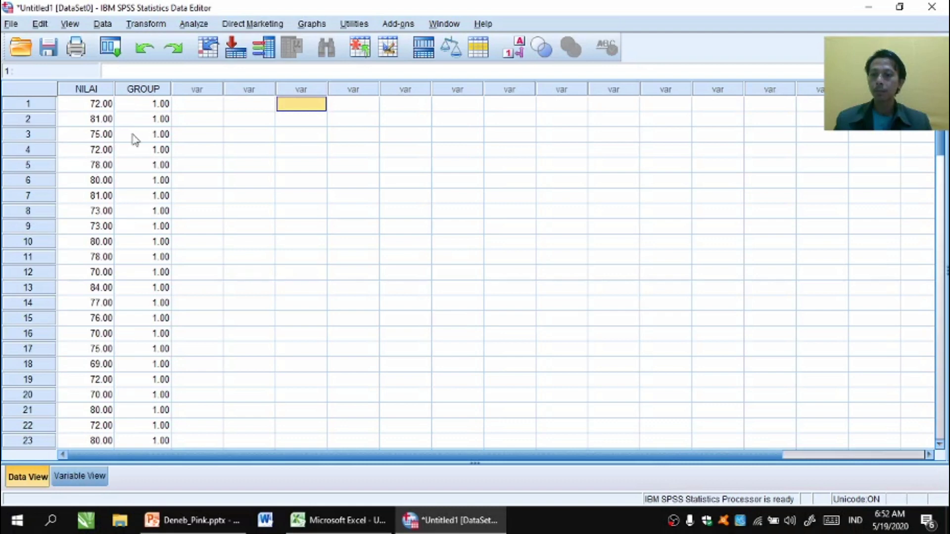
pyautogui.click(78, 477)
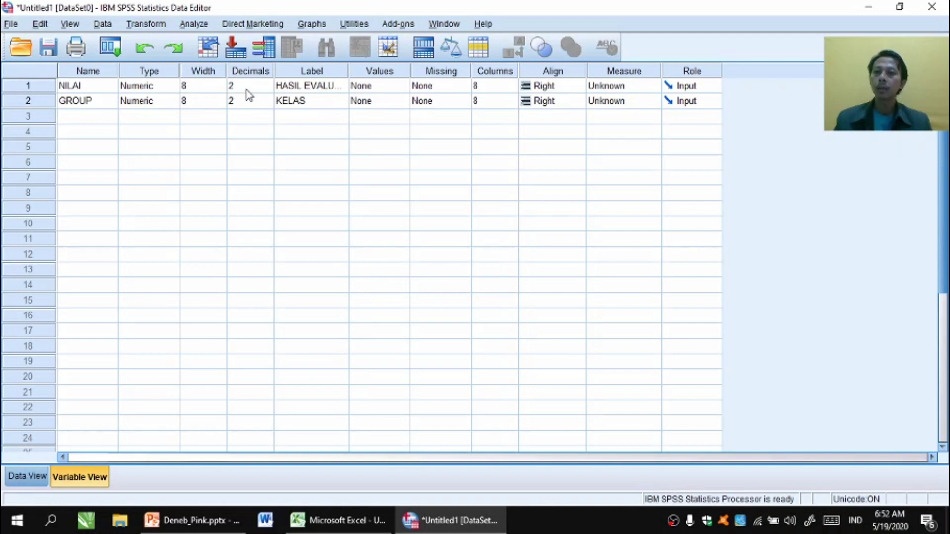
pyautogui.click(27, 476)
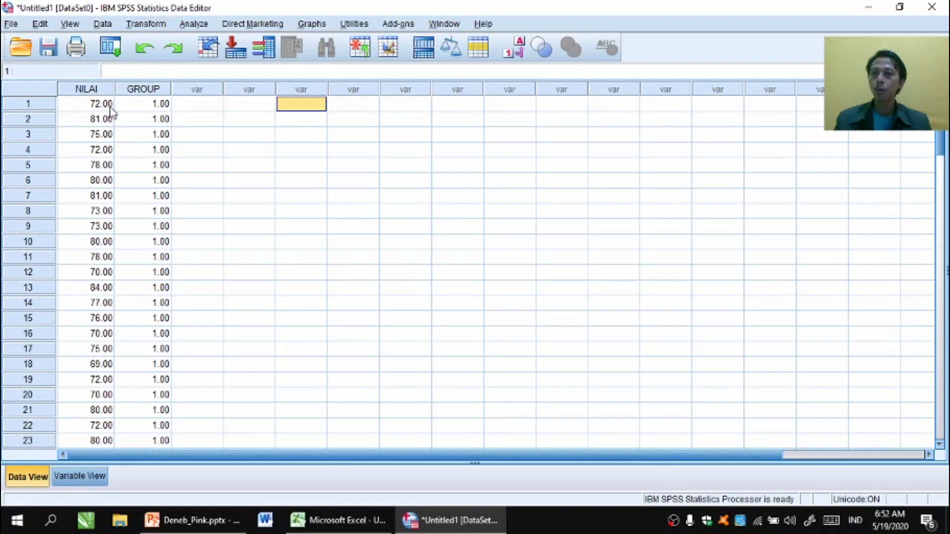
# Set the number of decimals to 0 for both the NILAI and GROUP variables
pyautogui.click(86, 478)
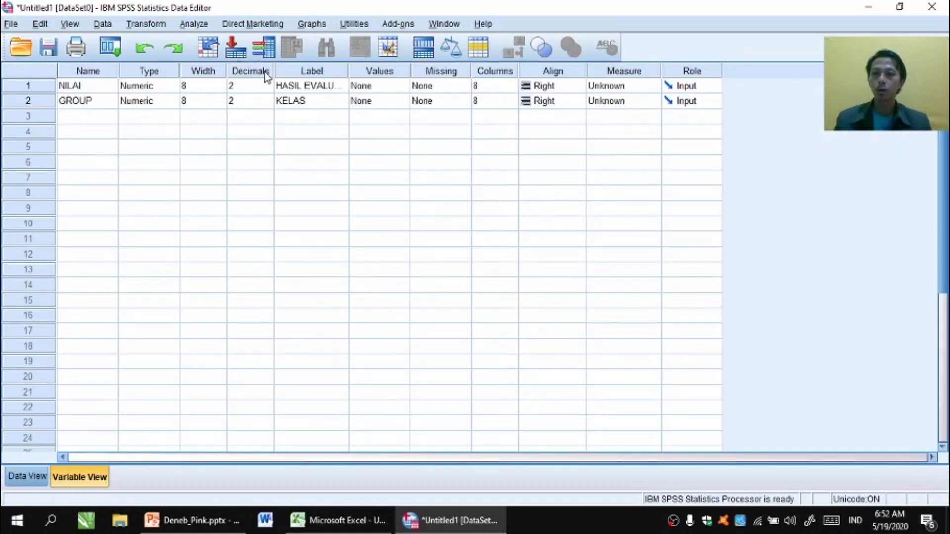
pyautogui.click(266, 87)
pyautogui.click(267, 90)
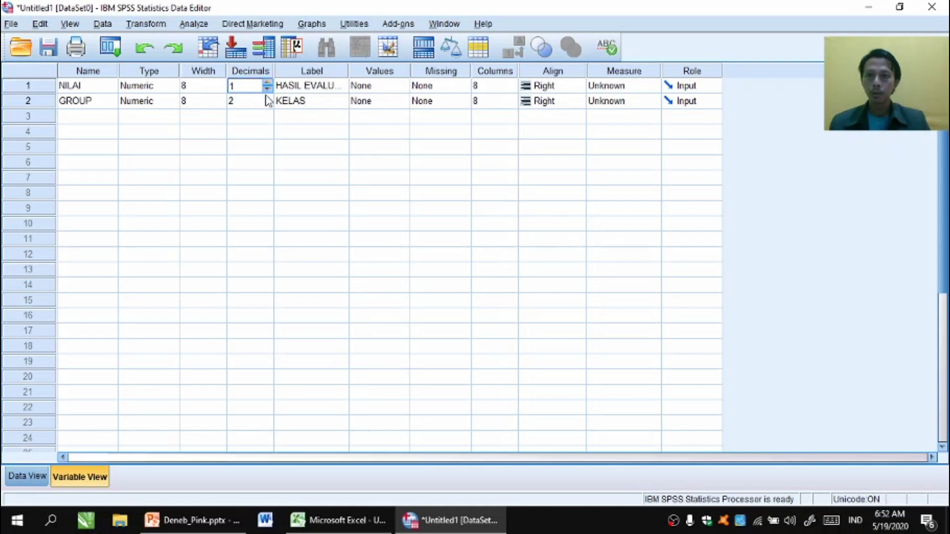
pyautogui.click(268, 104)
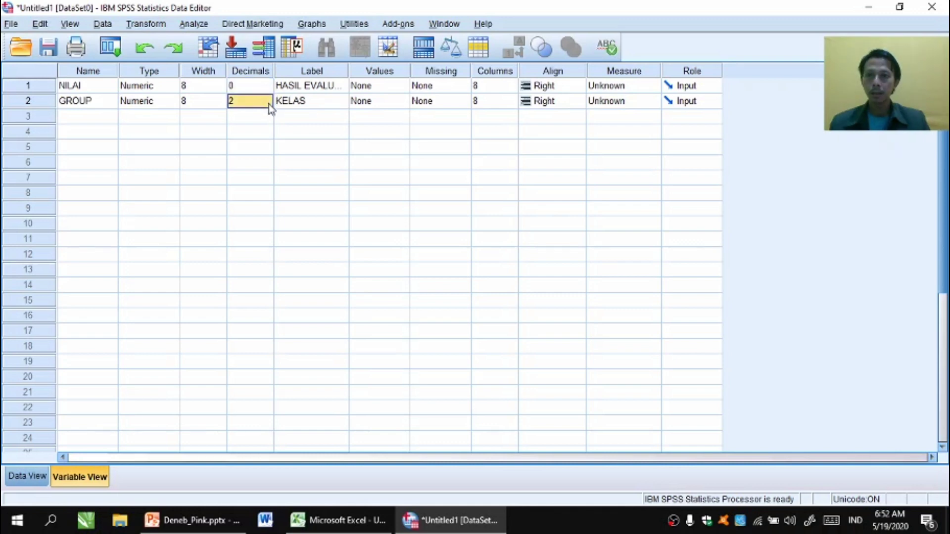
pyautogui.write('6')
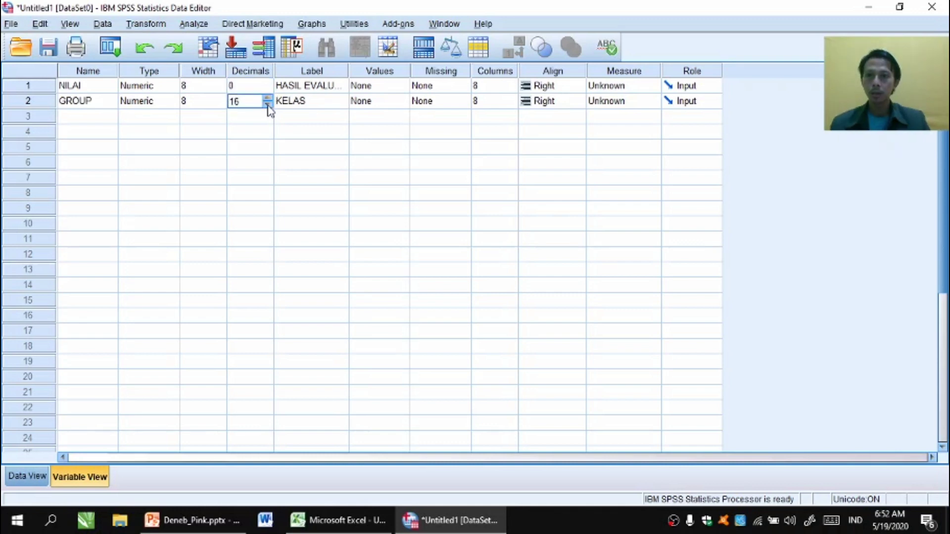
pyautogui.click(268, 105)
pyautogui.click(270, 107)
pyautogui.click(335, 164)
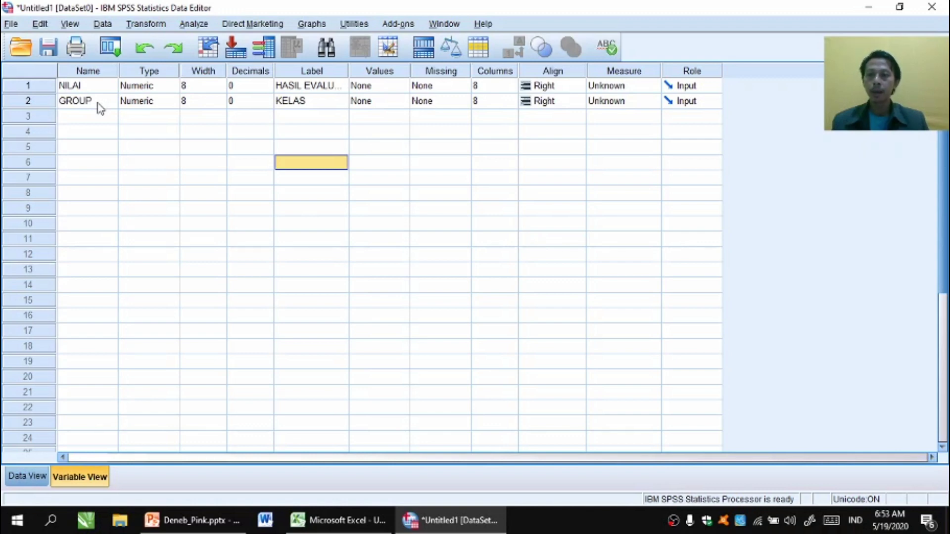
# Open the value labels of the GROUP variable and add the label GROUP A for value 1
pyautogui.click(405, 105)
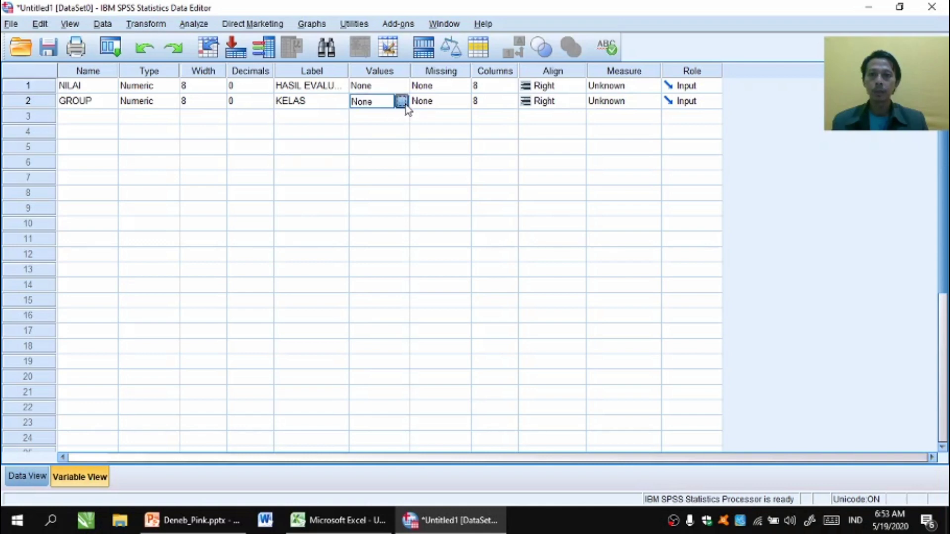
pyautogui.click(405, 105)
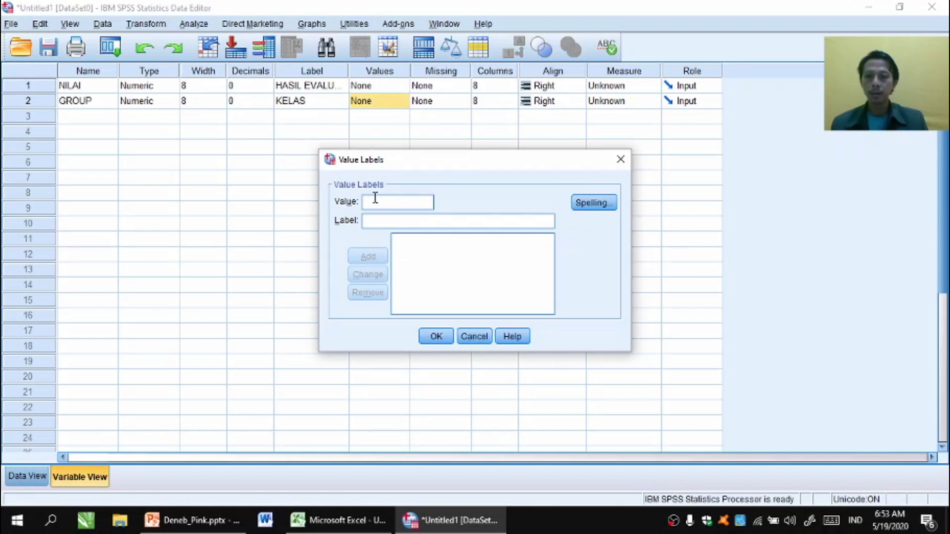
pyautogui.write('1')
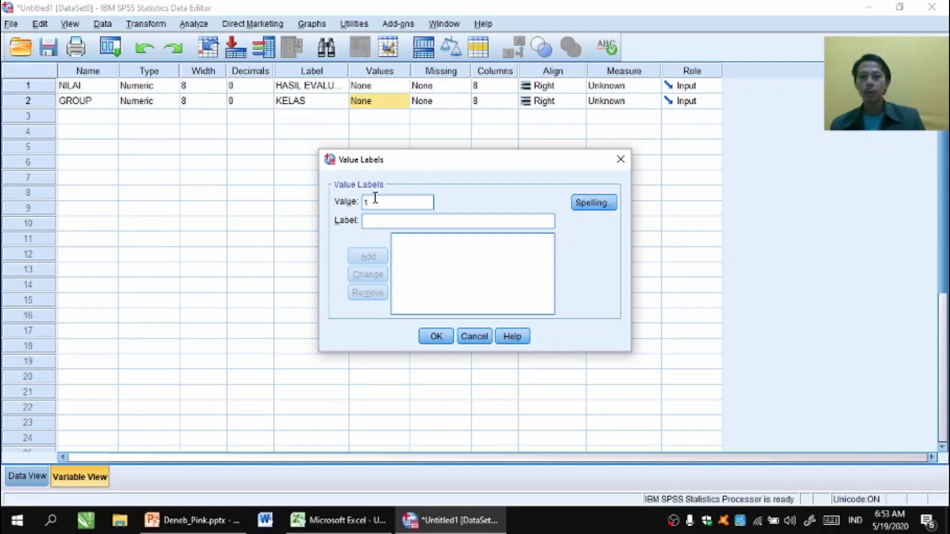
pyautogui.click(374, 223)
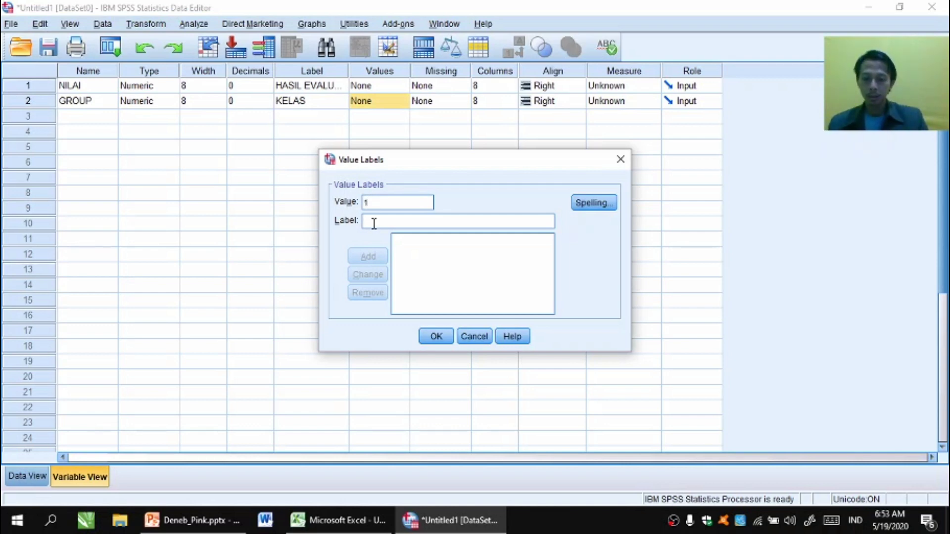
pyautogui.write('GROUP A')
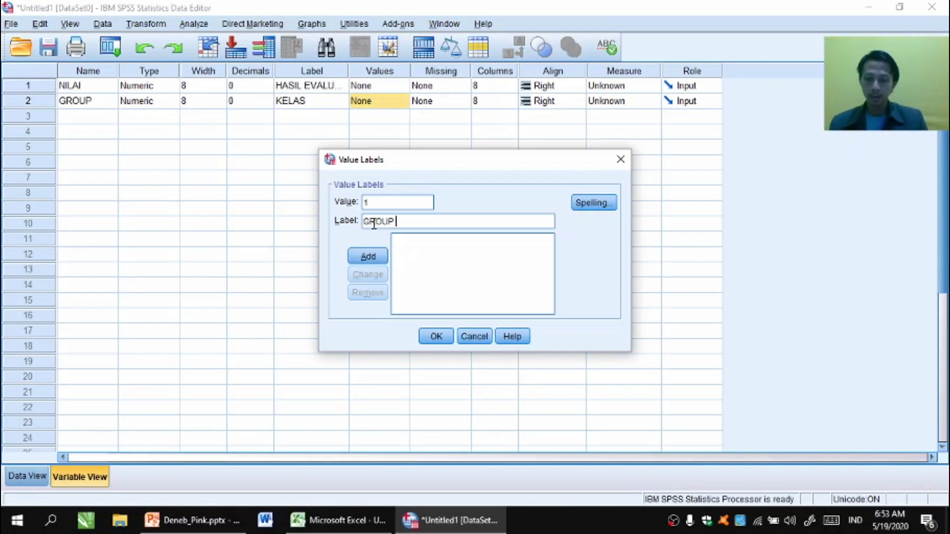
pyautogui.click(368, 256)
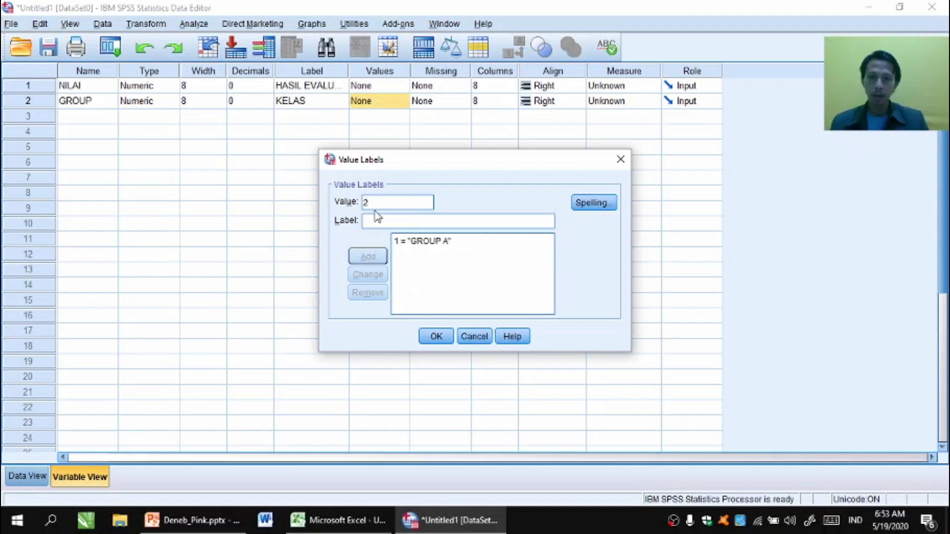
# Add the value label GROUP B for value 2 of the GROUP variable
pyautogui.click(376, 216)
pyautogui.write('GROU')
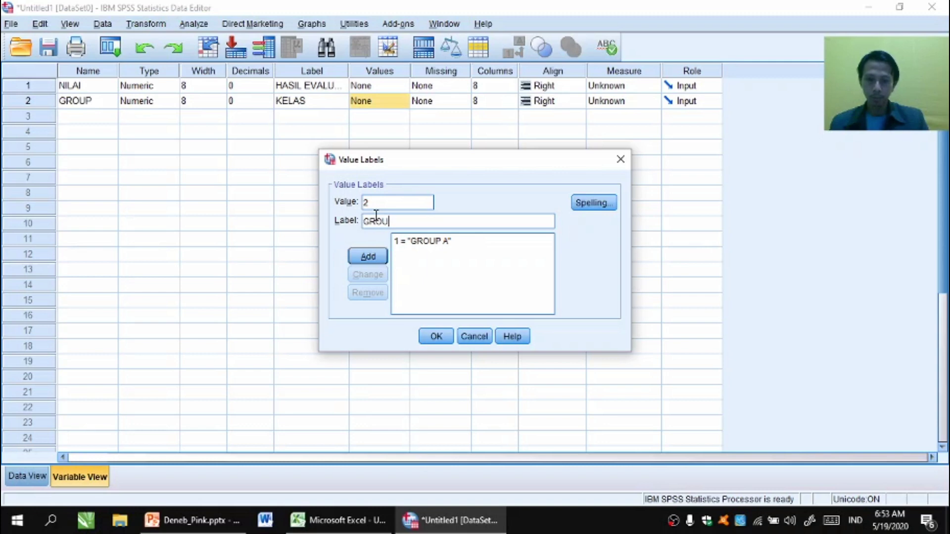
pyautogui.write('P B')
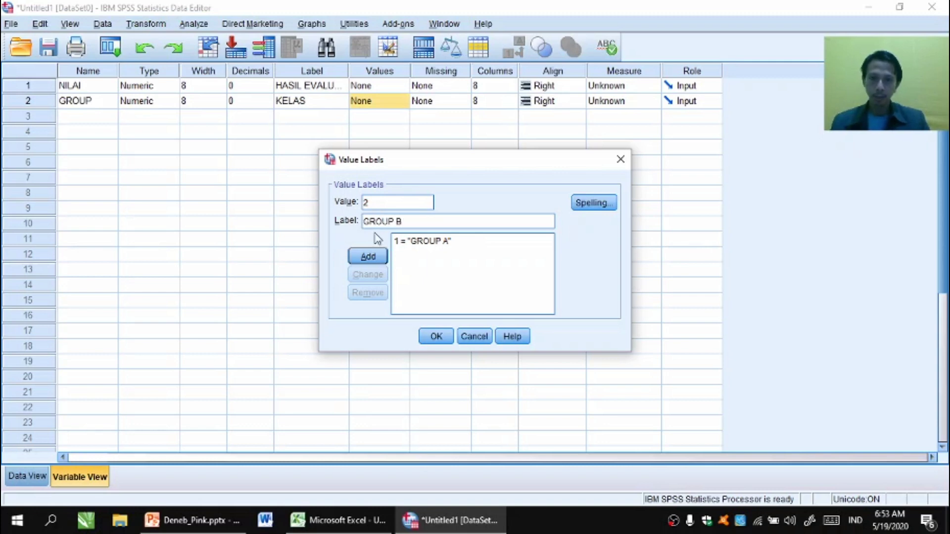
pyautogui.click(368, 256)
# Add the value label GROUP C for value 3 of the GROUP variable
pyautogui.write('3')
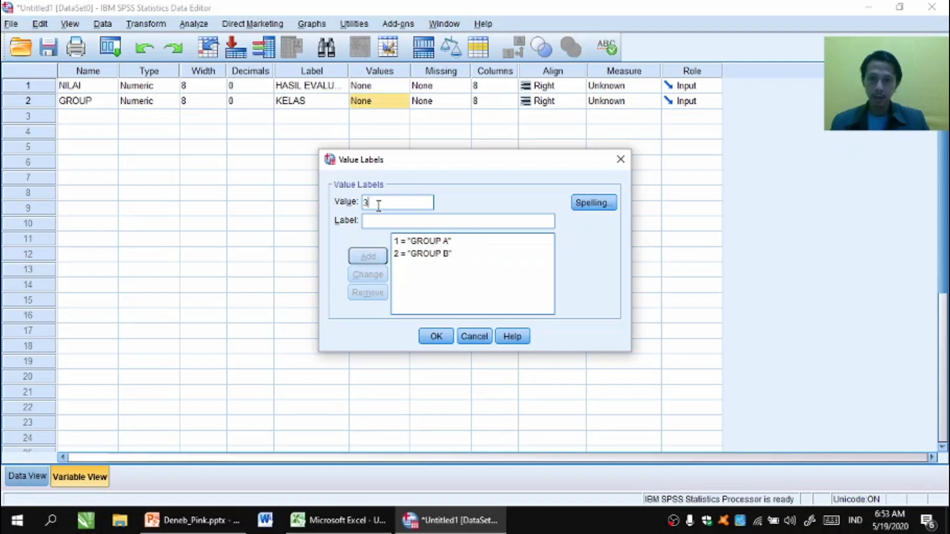
pyautogui.click(374, 221)
pyautogui.write('GR')
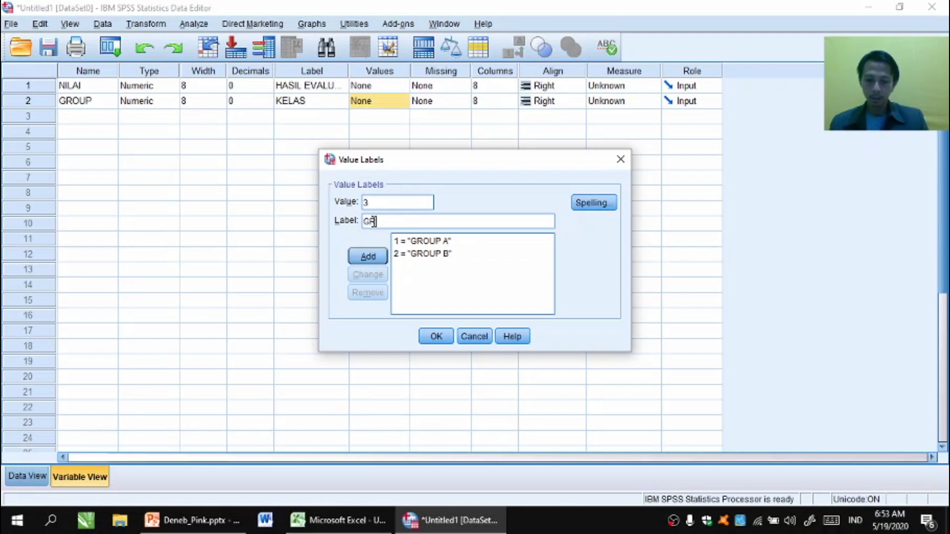
pyautogui.write('OUP C')
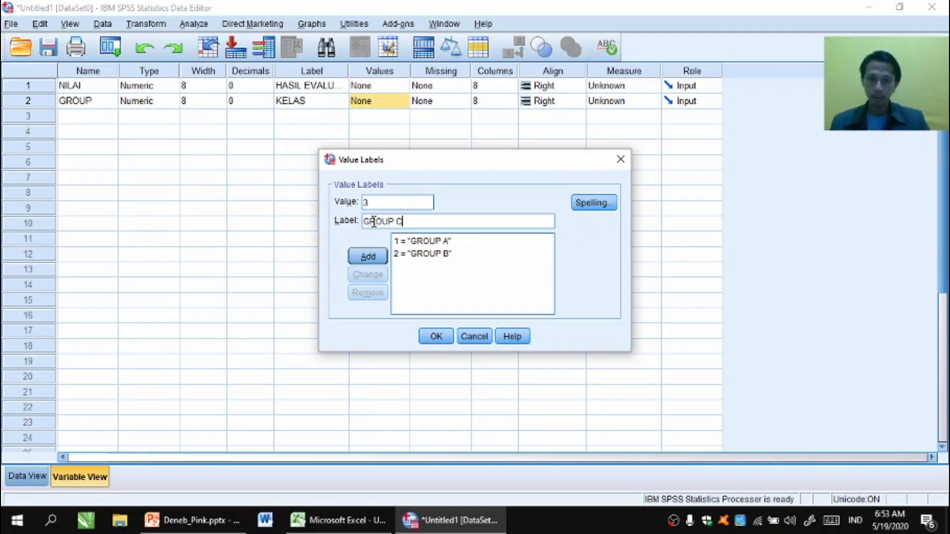
pyautogui.click(368, 256)
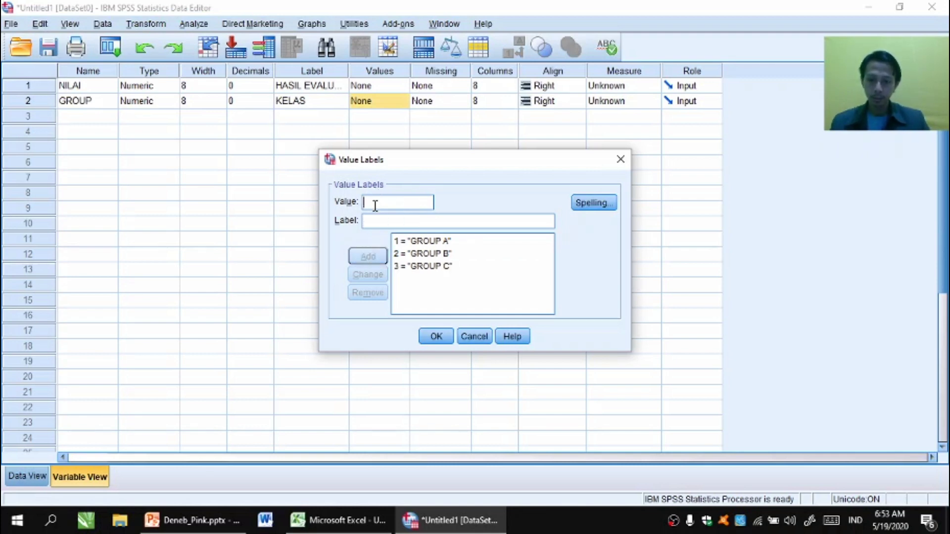
# Add the value label GROUP D for value 4 and apply the value labels to the GROUP variable
pyautogui.write('4')
pyautogui.click(374, 220)
pyautogui.write('GROUP')
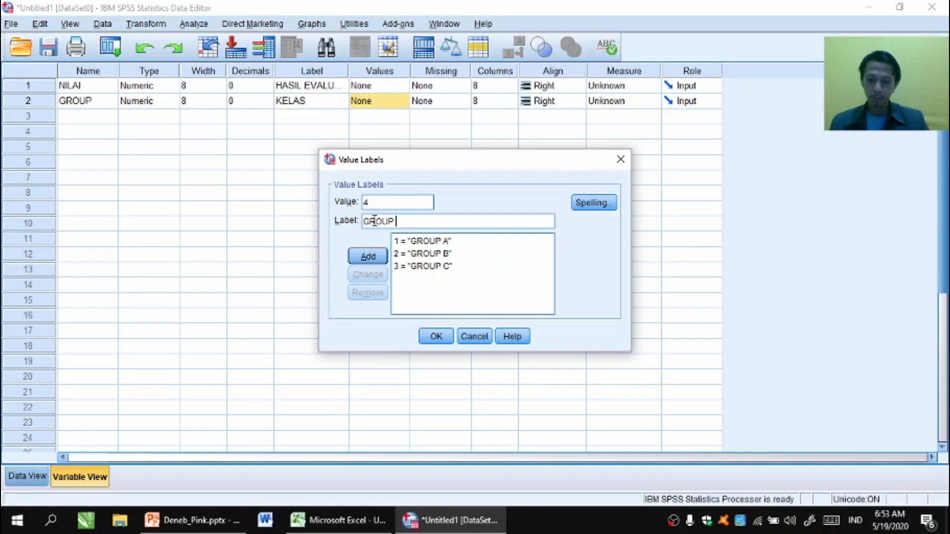
pyautogui.write(' D')
pyautogui.click(367, 257)
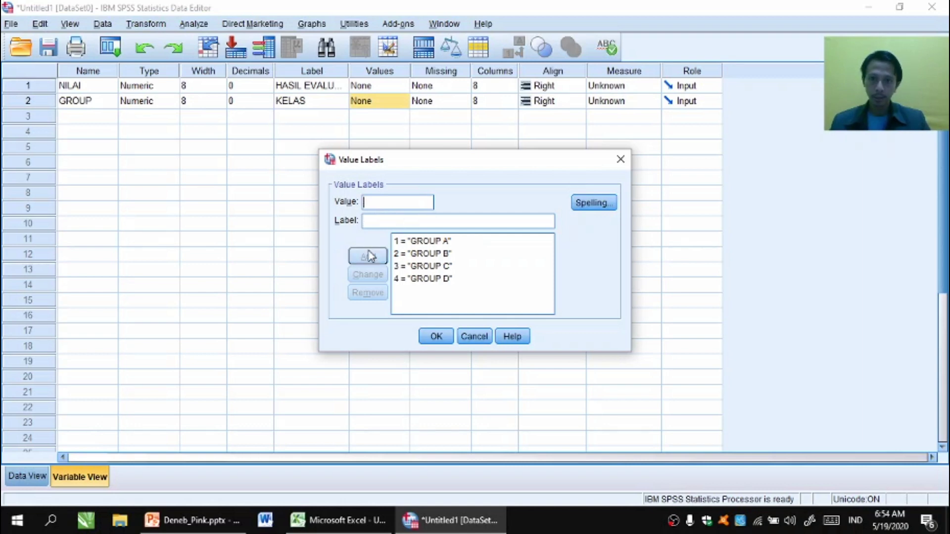
pyautogui.click(433, 338)
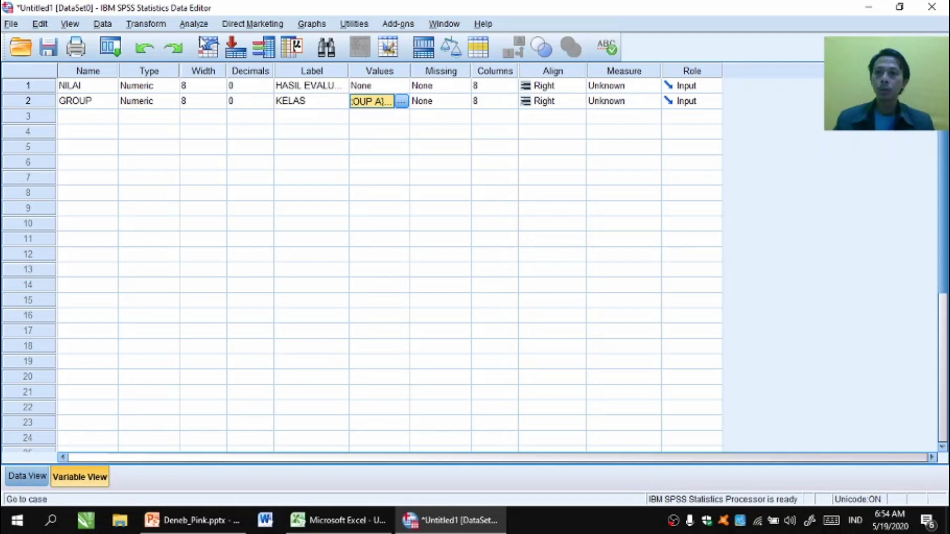
# Set the measurement level of NILAI to Scale and of GROUP to Nominal
pyautogui.click(635, 87)
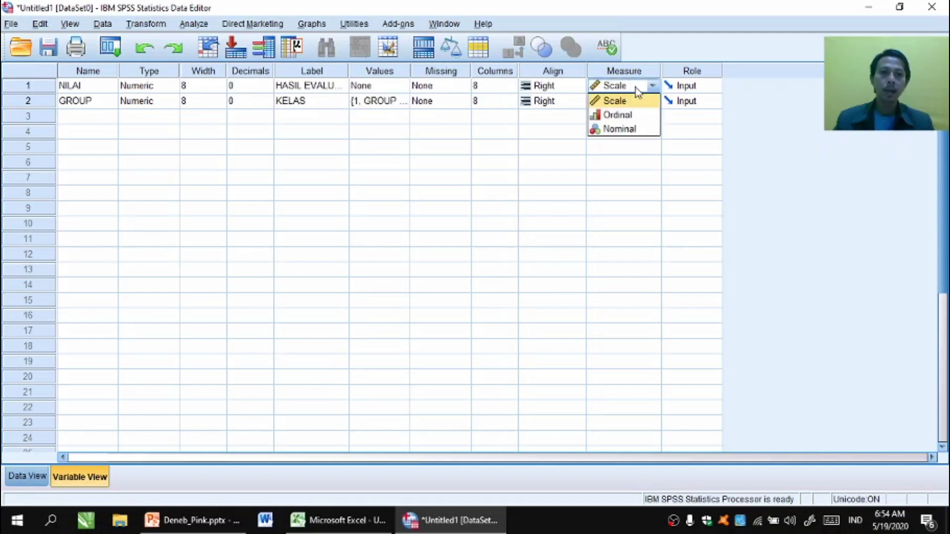
pyautogui.click(642, 102)
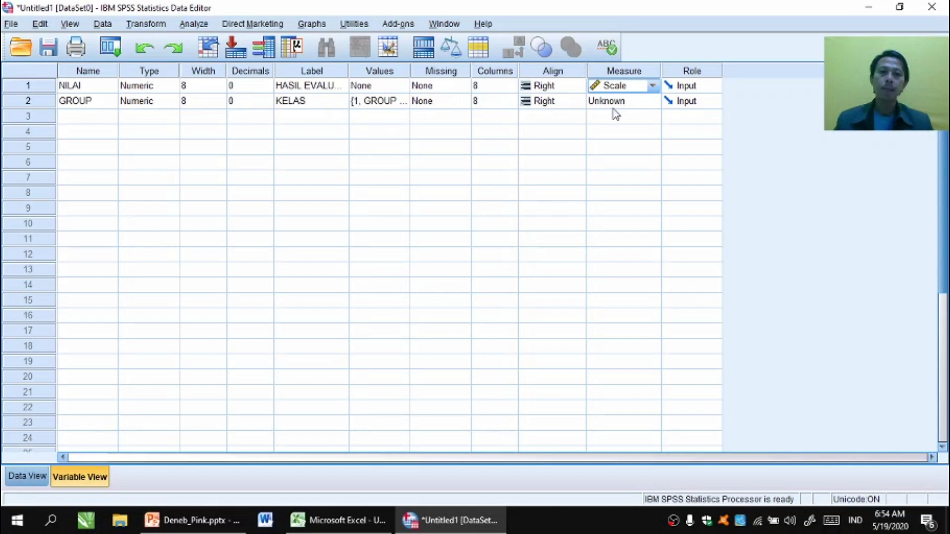
pyautogui.click(649, 104)
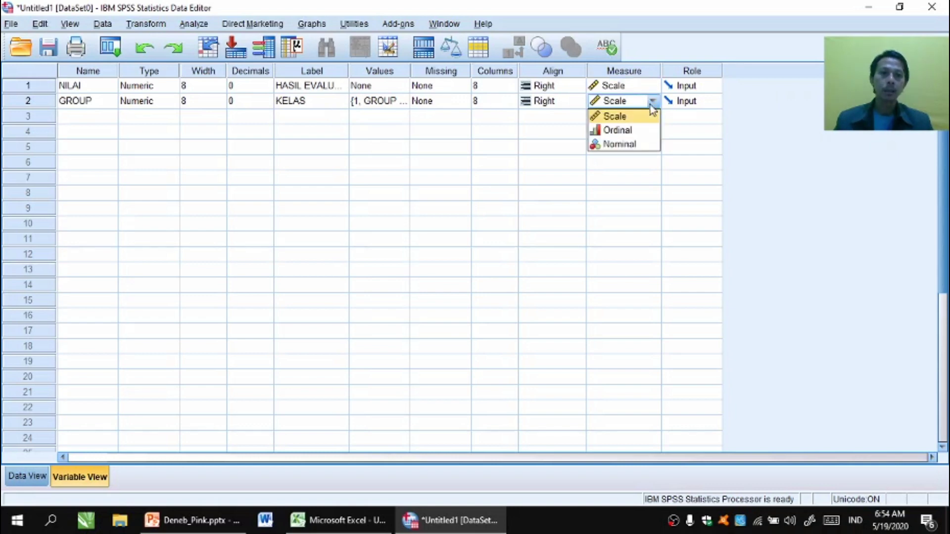
pyautogui.click(620, 144)
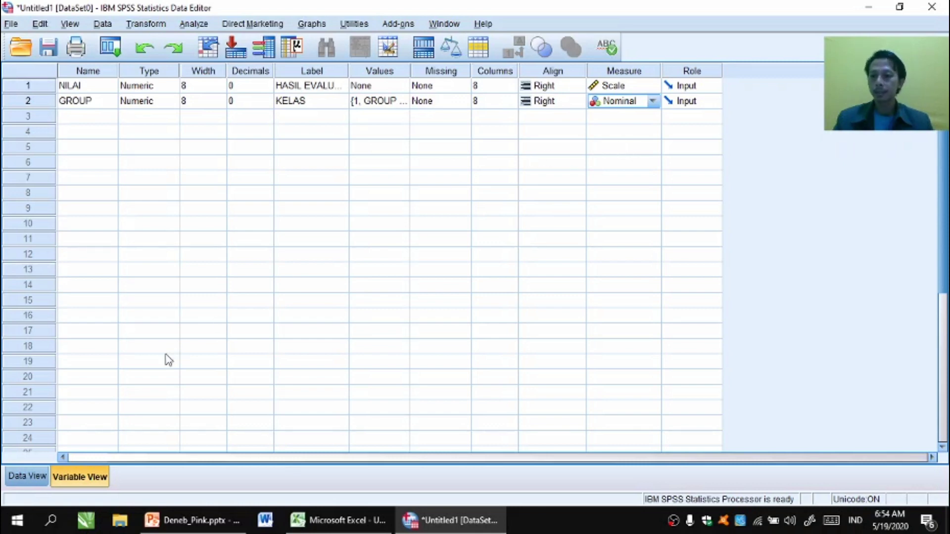
# Set up a One-Way ANOVA with HASIL EVALUASI [NILAI] as the dependent variable and KELAS [GROUP] as the factor
pyautogui.click(22, 479)
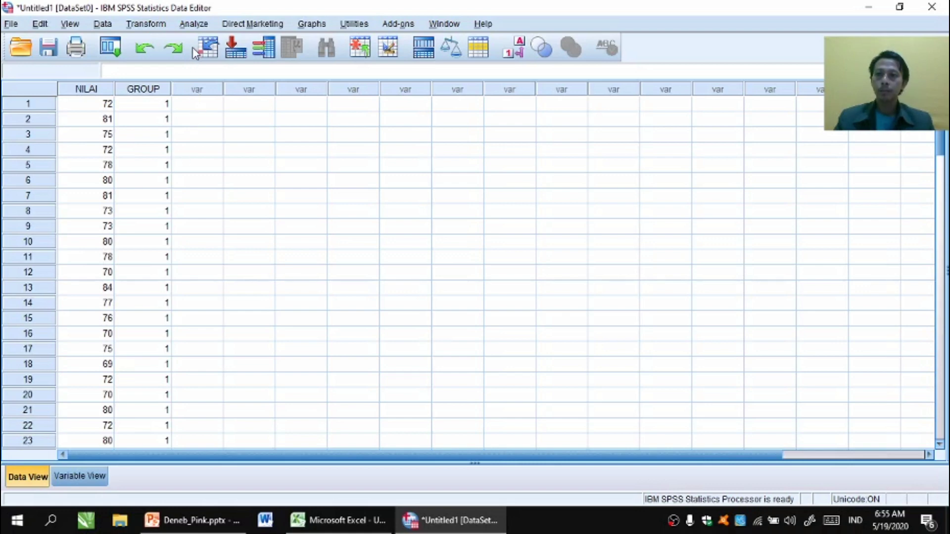
pyautogui.click(192, 25)
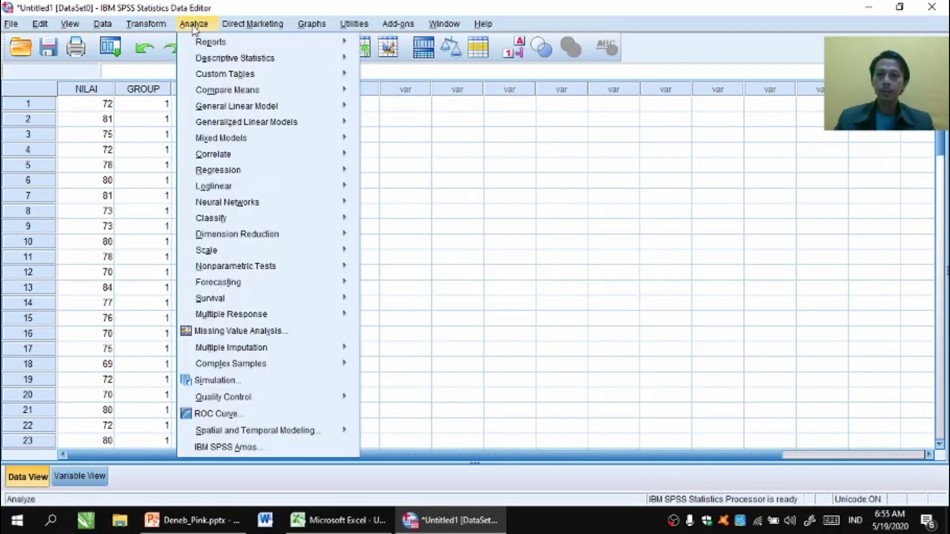
pyautogui.moveTo(222, 89)
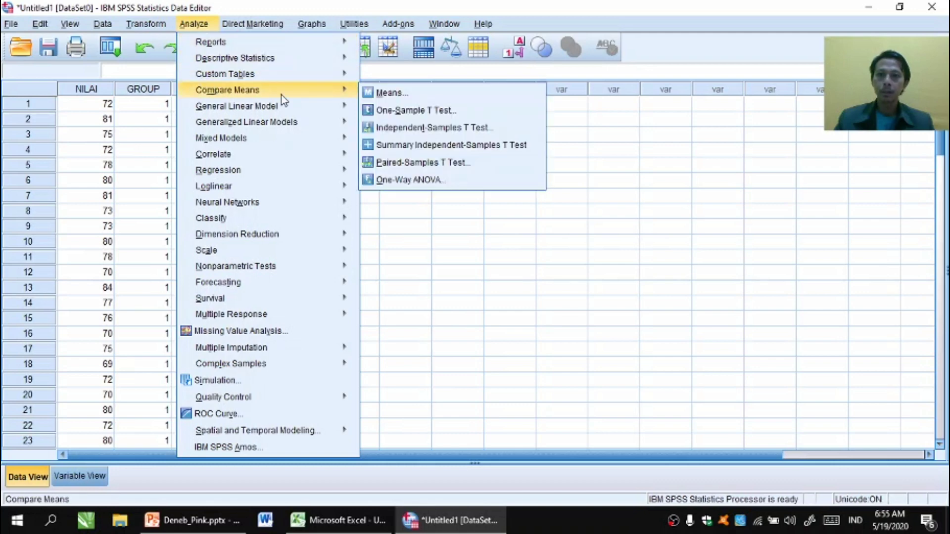
pyautogui.click(406, 183)
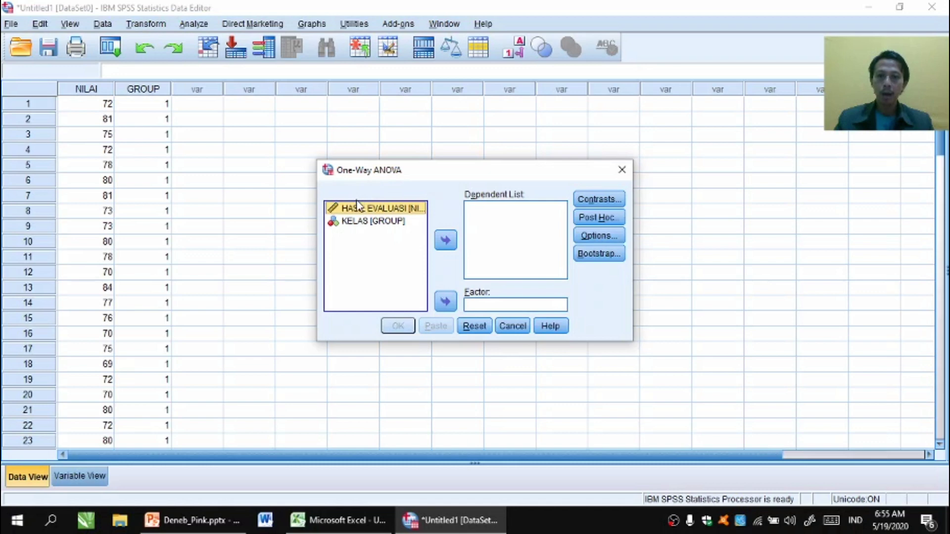
pyautogui.click(450, 241)
pyautogui.click(393, 209)
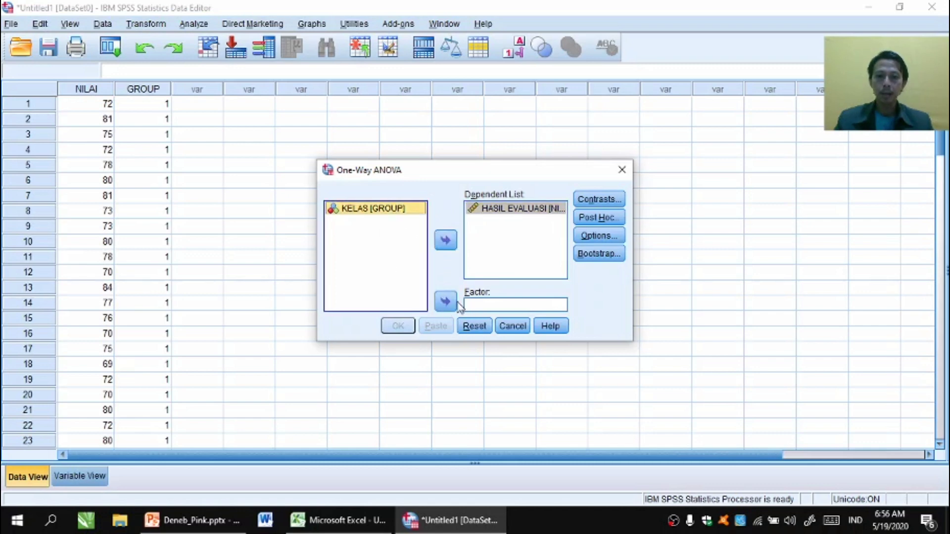
pyautogui.click(446, 302)
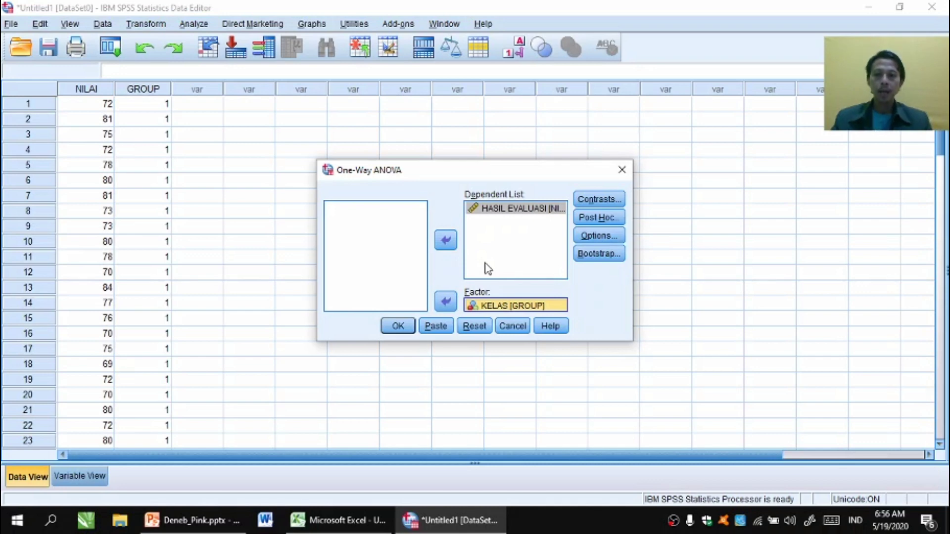
# Enable the homogeneity of variance test in the One-Way ANOVA options and run the analysis
pyautogui.click(590, 238)
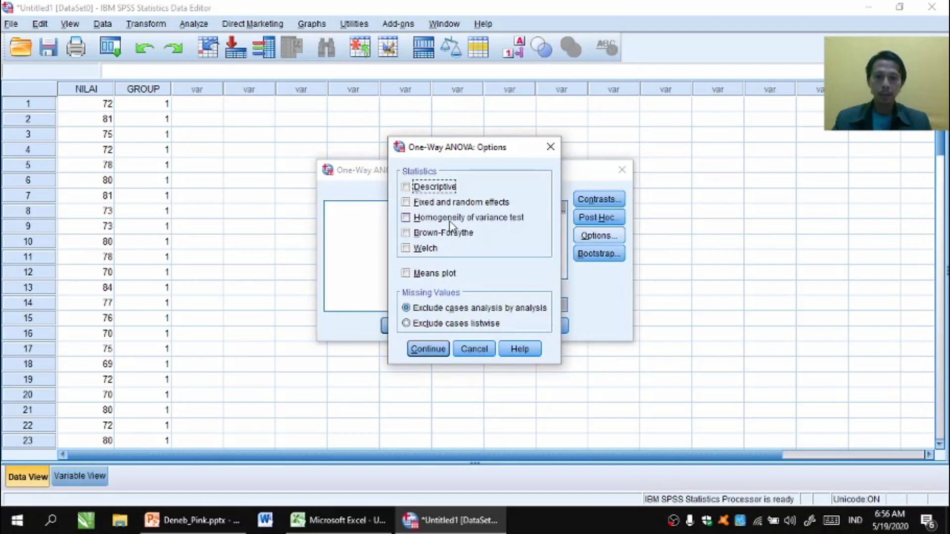
pyautogui.click(418, 222)
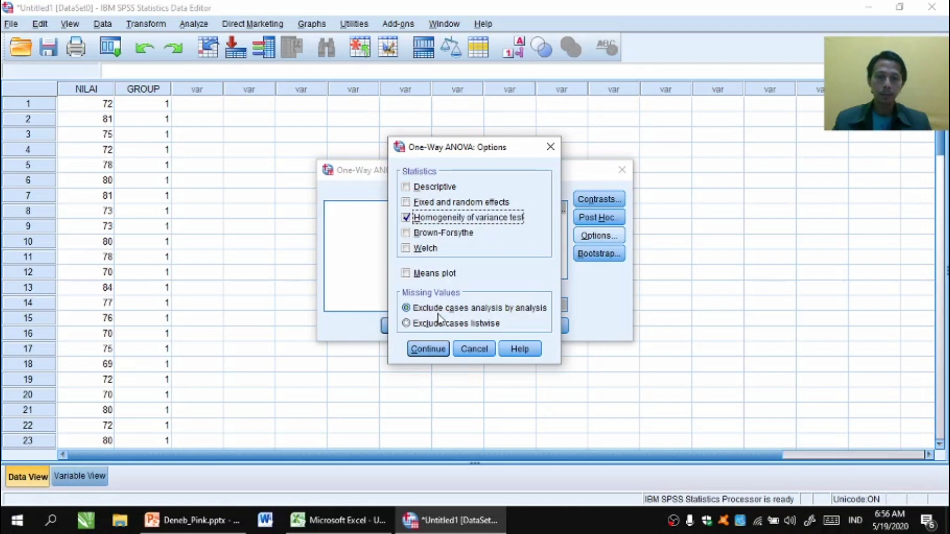
pyautogui.click(428, 349)
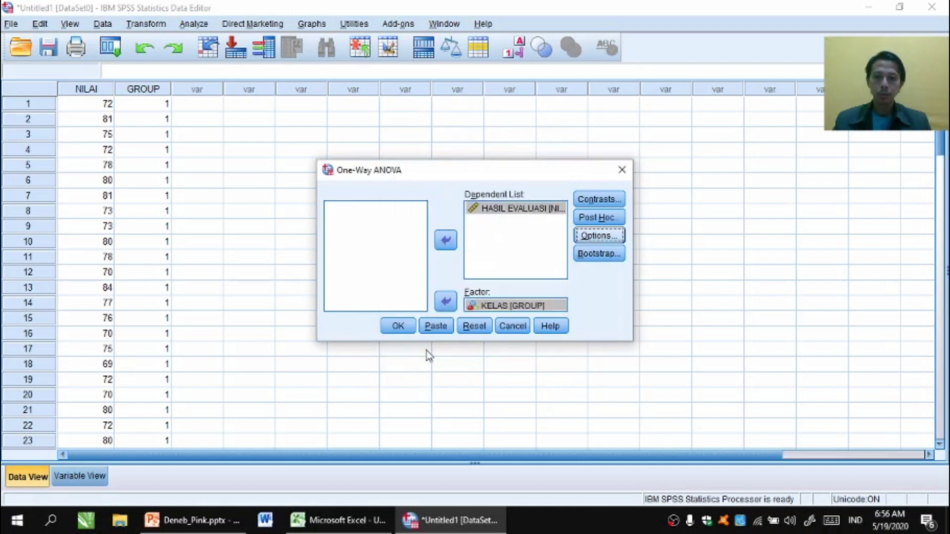
pyautogui.click(399, 327)
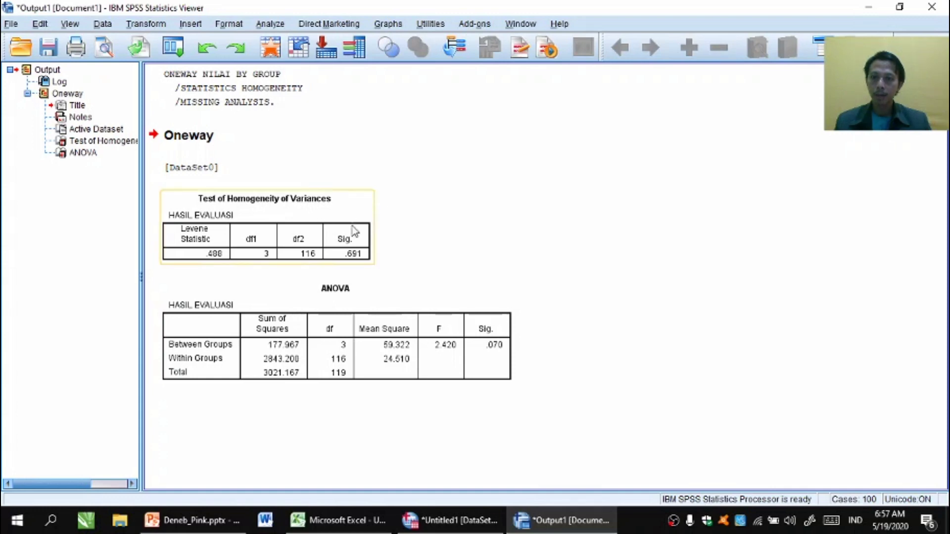
# Copy the Test of Homogeneity of Variances table from the output
pyautogui.click(340, 250)
pyautogui.rightClick(340, 250)
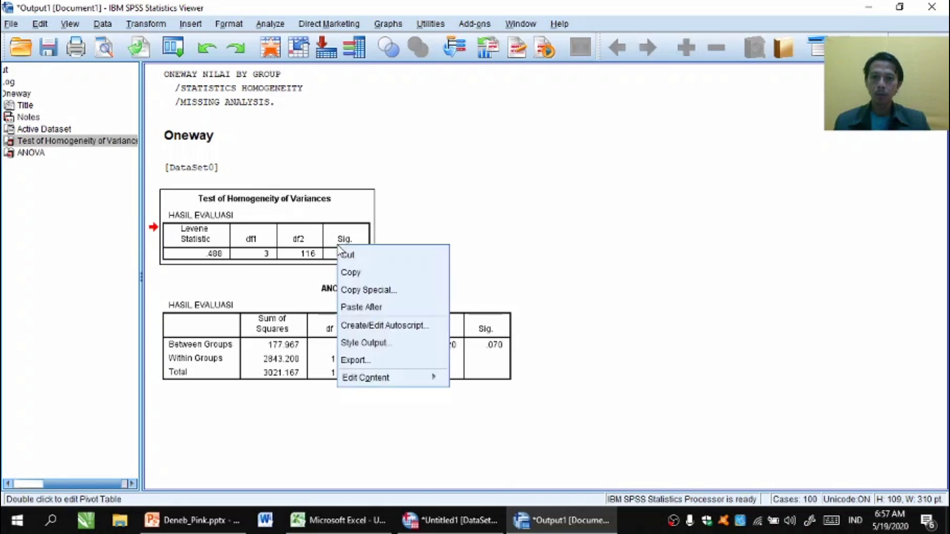
pyautogui.click(352, 272)
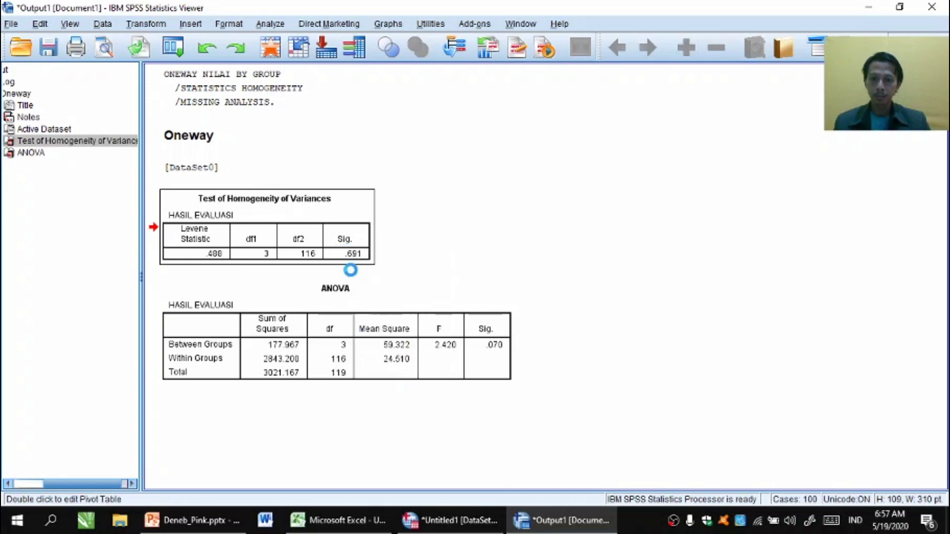
# Switch to the blank Word document and write the heading "UJI HOMOGENITAS CARA ONE WAY ANOVA:" on its first line
pyautogui.click(269, 525)
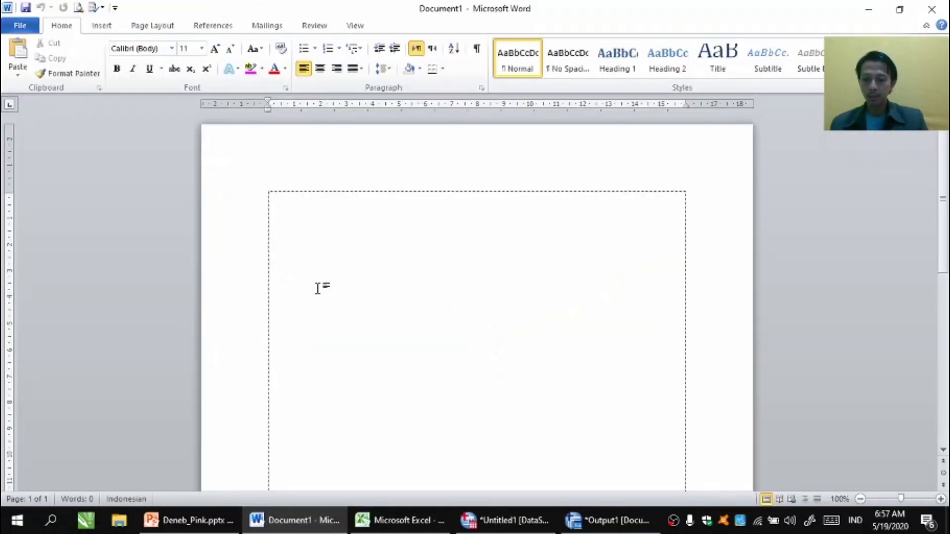
pyautogui.write('CARA ')
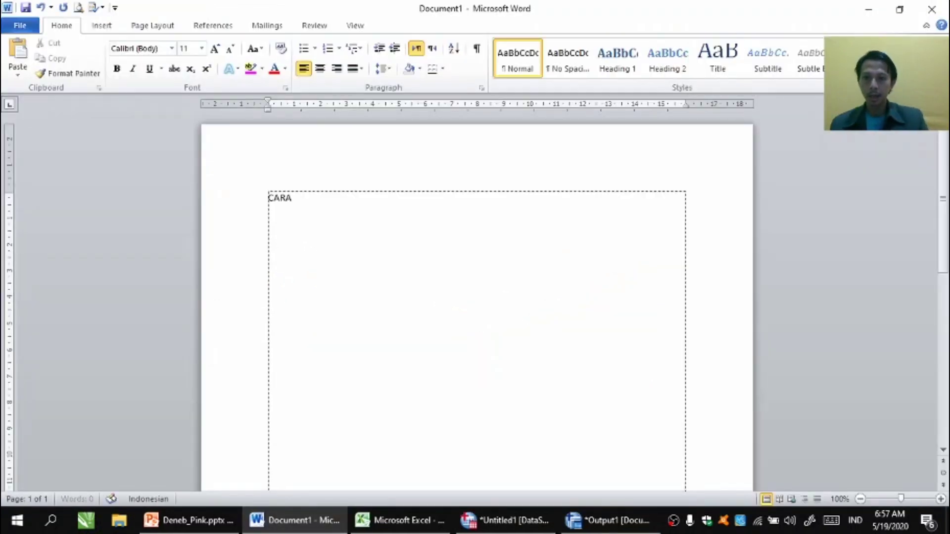
pyautogui.write('ONE ')
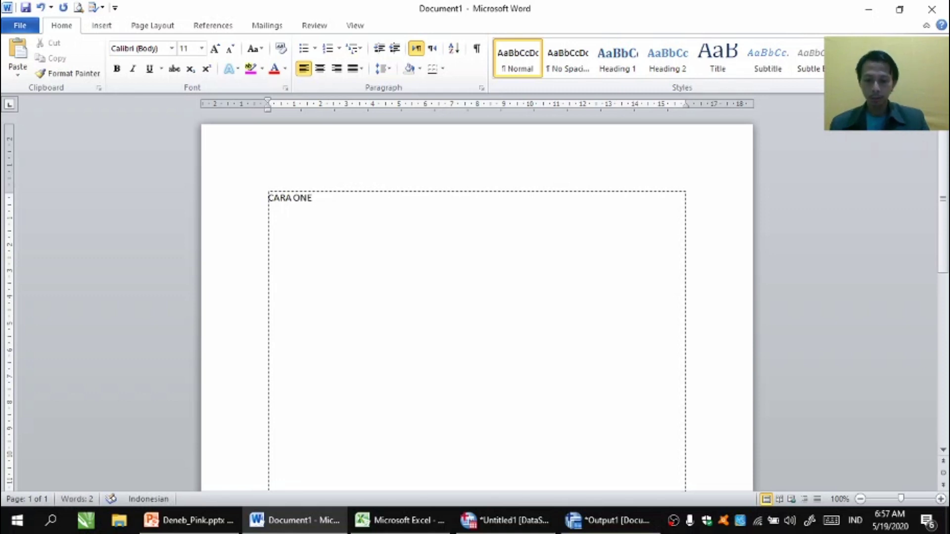
pyautogui.write('WAY')
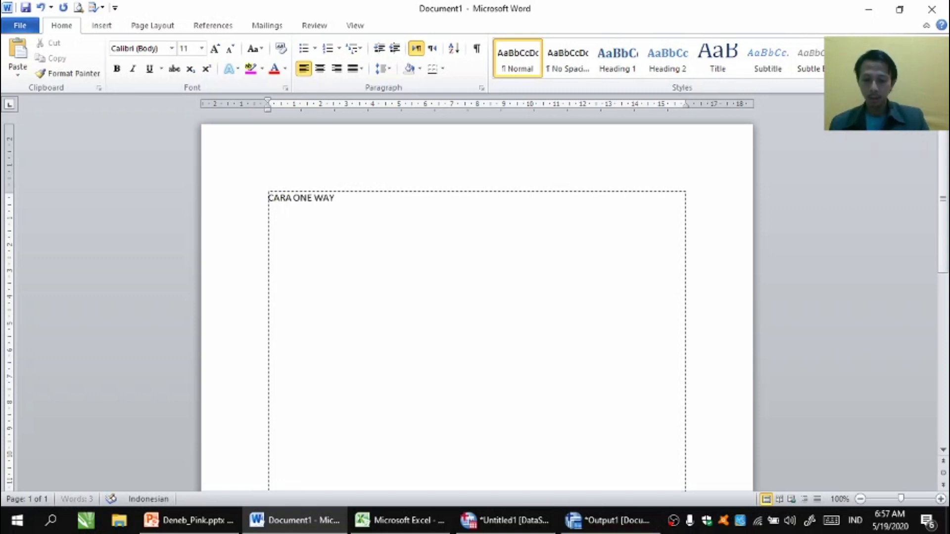
pyautogui.write(' ANOVA')
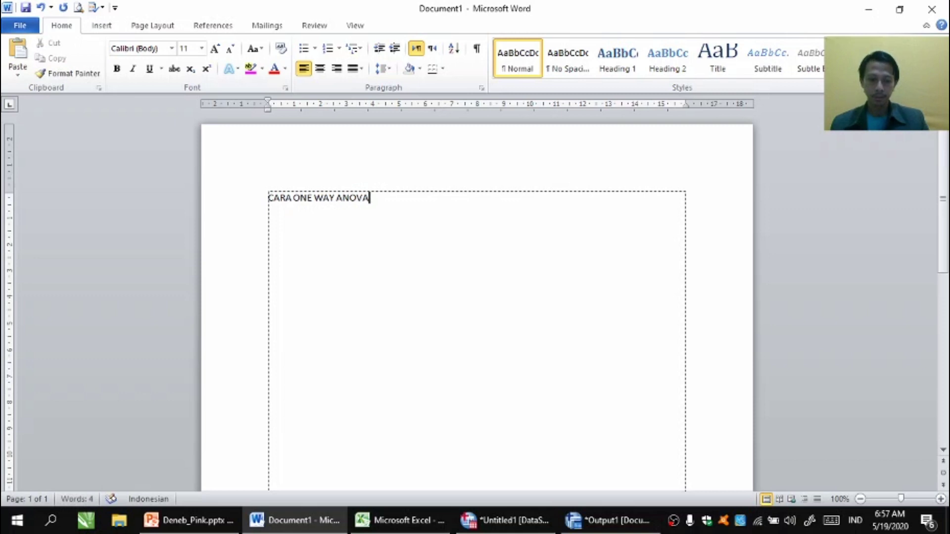
pyautogui.write(':')
pyautogui.press('Left')
pyautogui.press('Left')
pyautogui.press('Left')
pyautogui.press('Left')
pyautogui.press('Left')
pyautogui.press('Left')
pyautogui.press('Left')
pyautogui.press('Left')
pyautogui.press('Left')
pyautogui.press('Left')
pyautogui.press('Left')
pyautogui.press('Left')
pyautogui.press('Left')
pyautogui.press('Left')
pyautogui.press('Left')
pyautogui.press('Left')
pyautogui.press('Left')
pyautogui.press('Left')
pyautogui.press('Left')
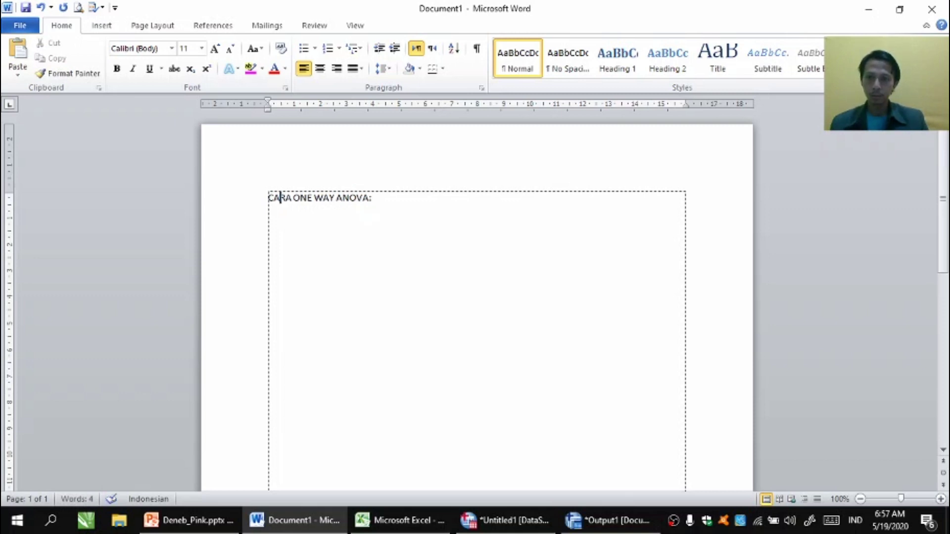
pyautogui.write('UJI HOMOGENI')
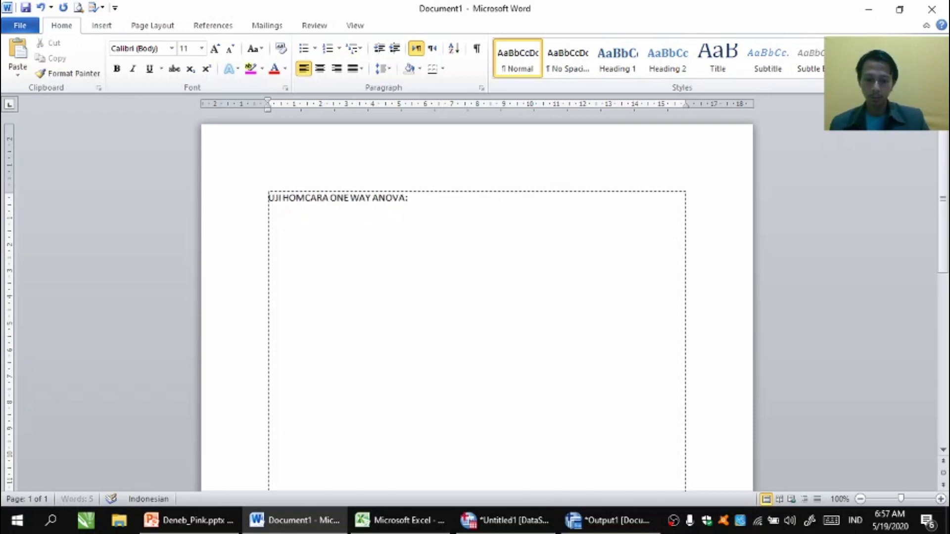
pyautogui.write('TAS')
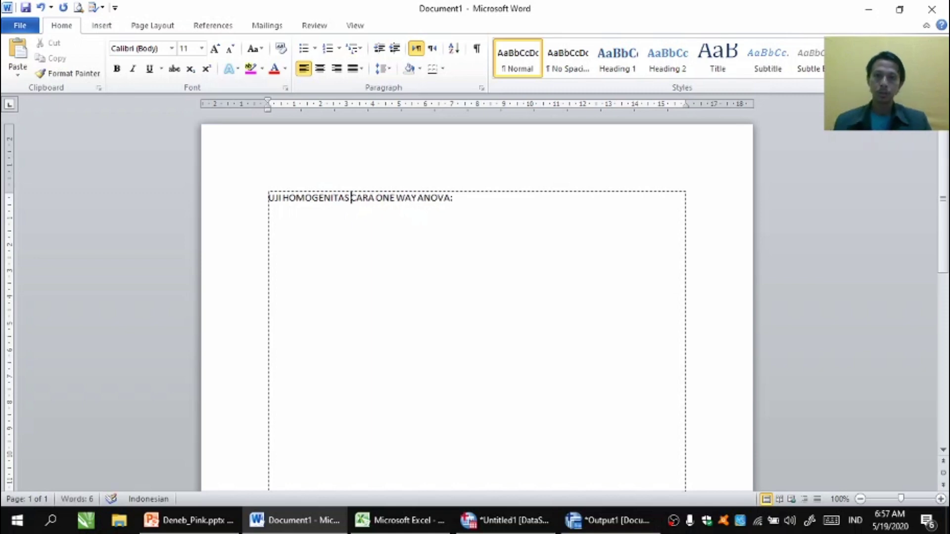
# Paste the copied homogeneity table below the heading and enlarge it to the full text width of the page
pyautogui.click(481, 200)
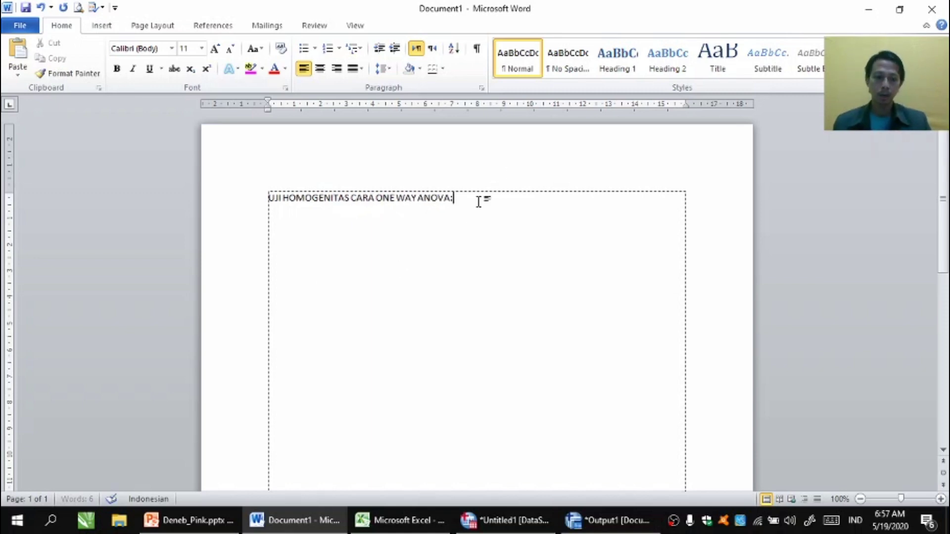
pyautogui.press('Return')
pyautogui.hotkey('ctrl', 'v')
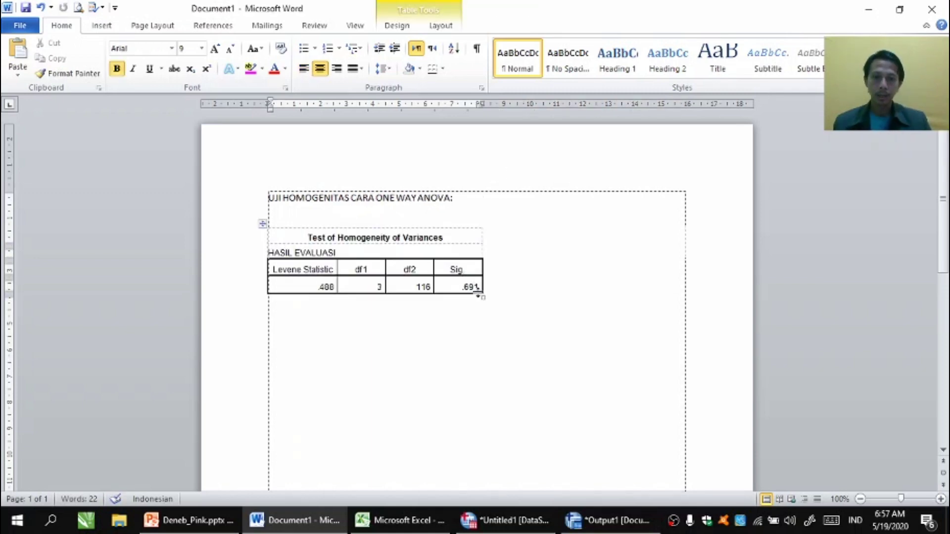
pyautogui.moveTo(484, 297); pyautogui.dragTo(639, 333)
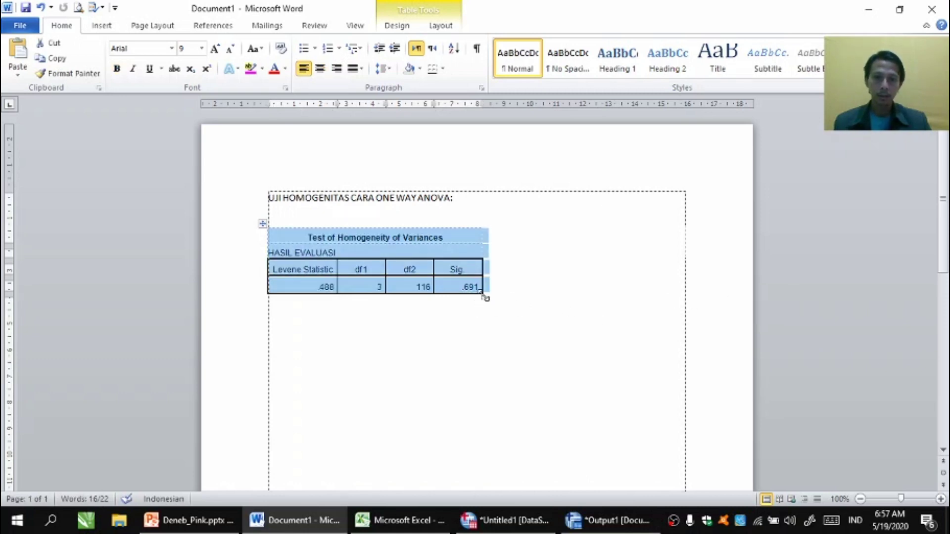
pyautogui.moveTo(483, 297); pyautogui.dragTo(684, 375)
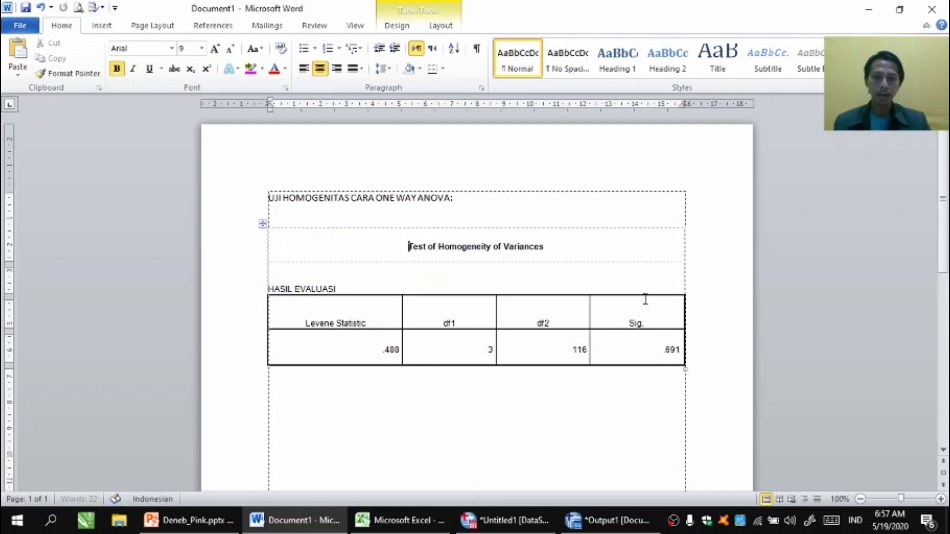
# Set the font size of the whole homogeneity table to 14 and view the table at 120% zoom
pyautogui.click(263, 224)
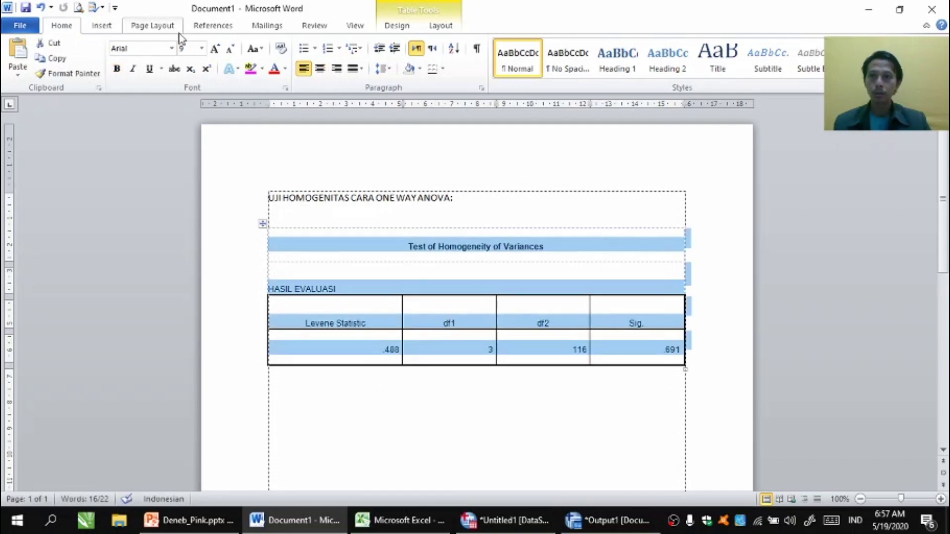
pyautogui.click(201, 48)
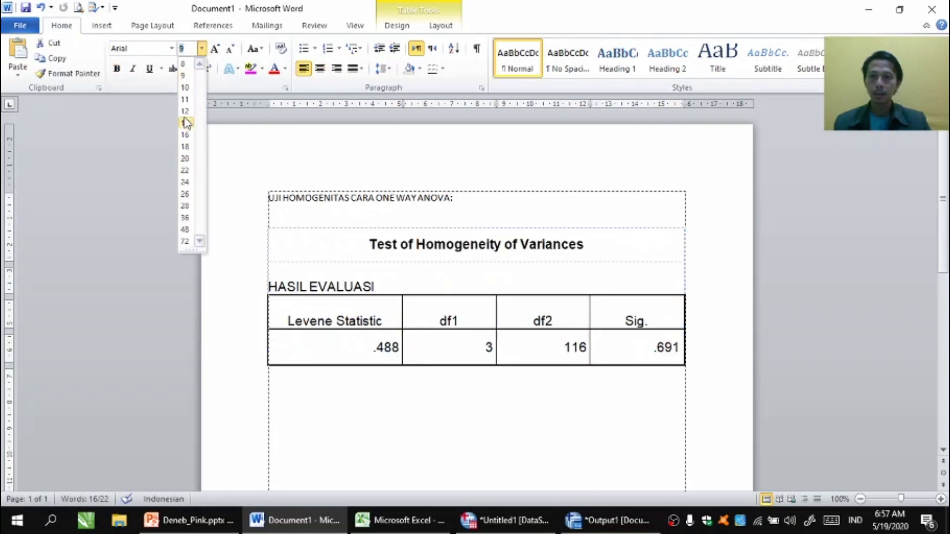
pyautogui.click(184, 124)
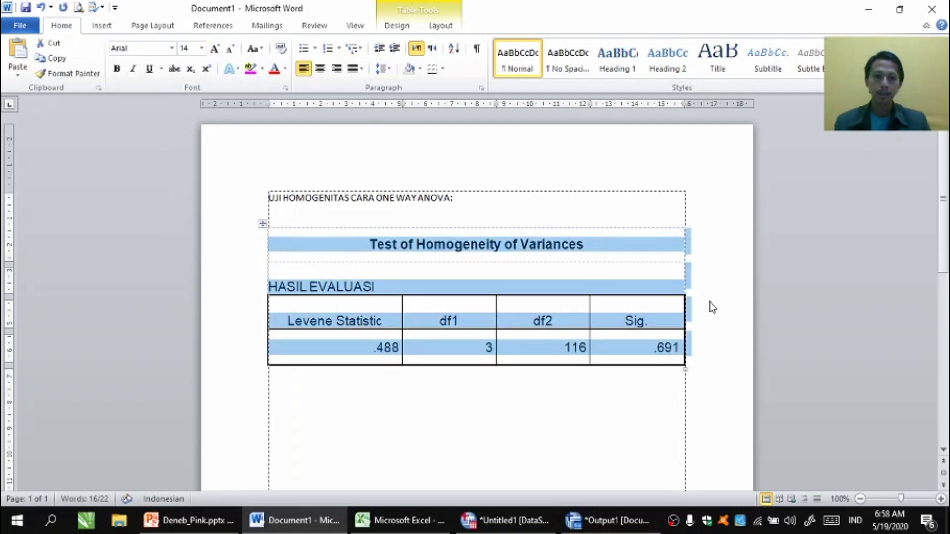
pyautogui.click(793, 318)
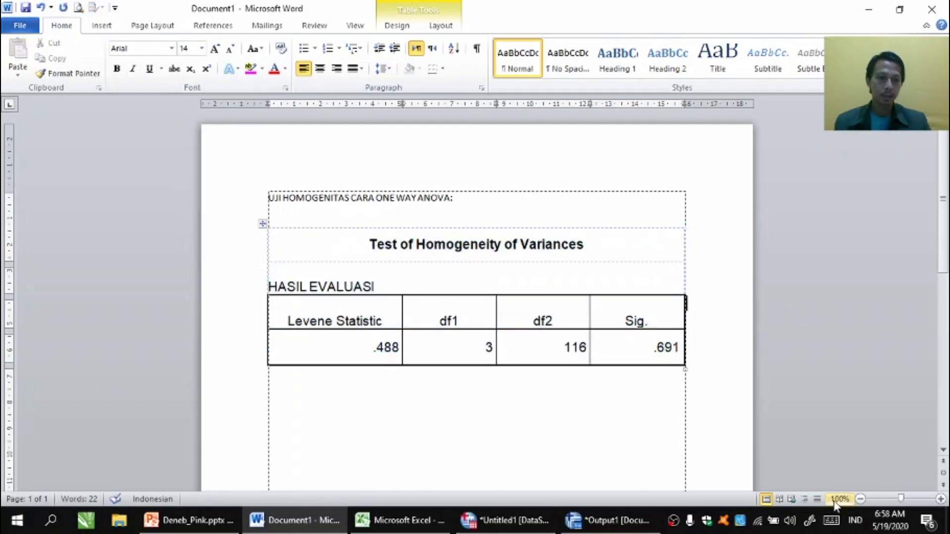
pyautogui.click(940, 499)
pyautogui.click(940, 499)
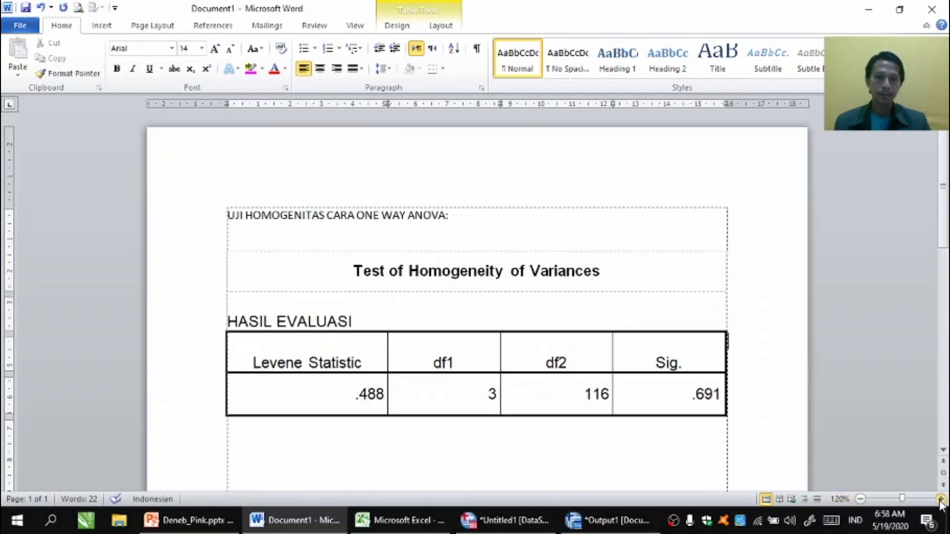
pyautogui.scroll(-2, 944, 250)
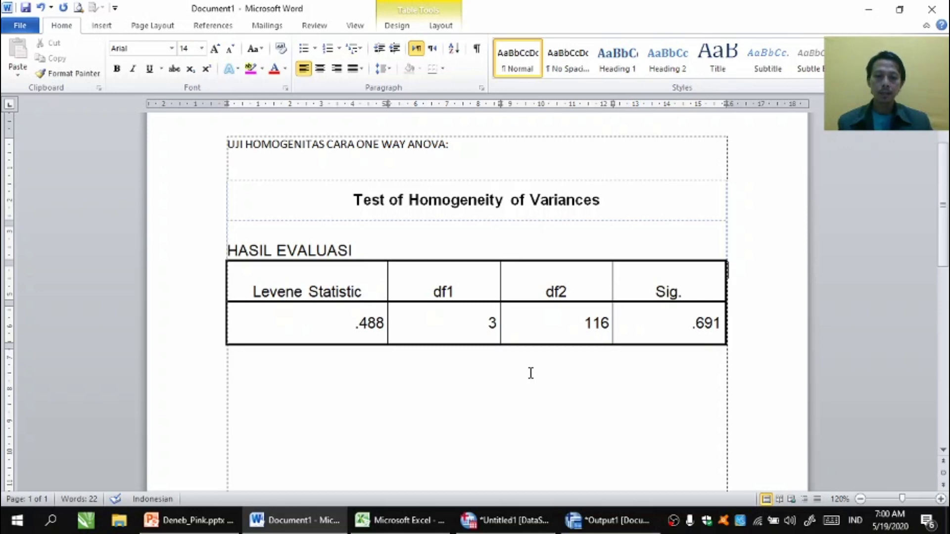
# Switch to the SPSS data editor and start an Explore analysis with HASIL EVALUASI as the dependent variable and KELAS as the factor
pyautogui.click(504, 519)
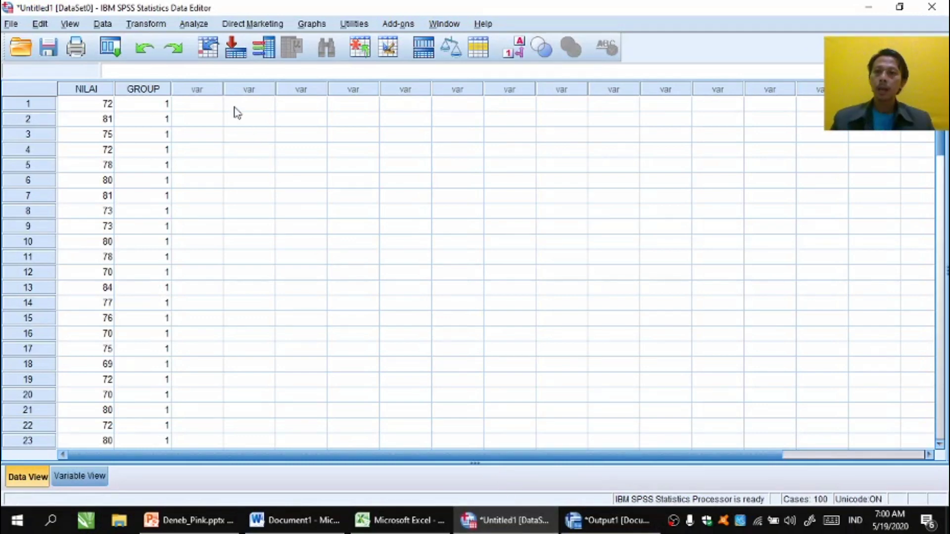
pyautogui.click(193, 25)
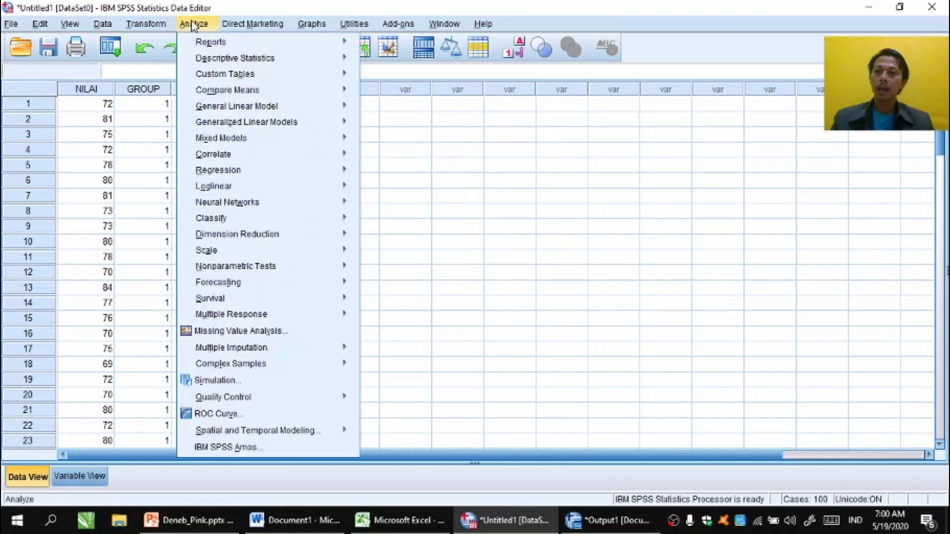
pyautogui.moveTo(200, 58)
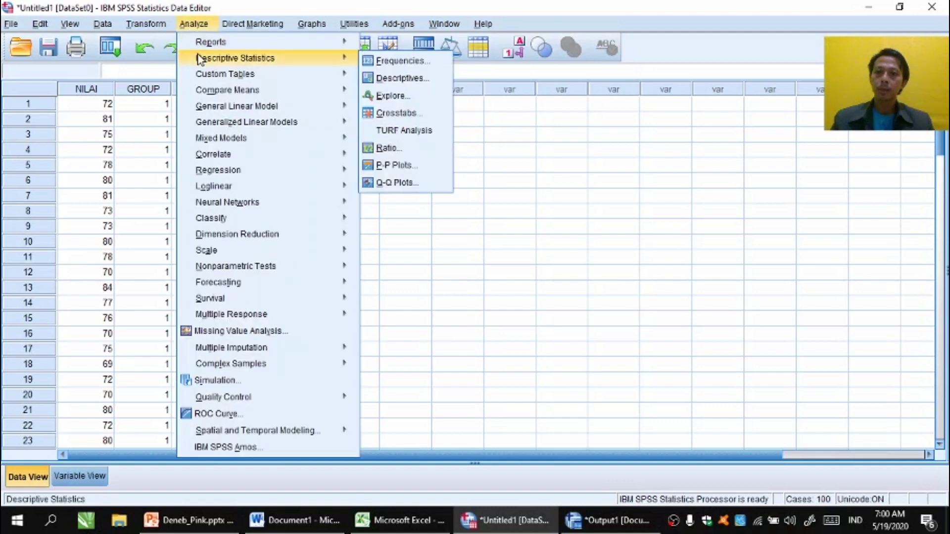
pyautogui.click(375, 97)
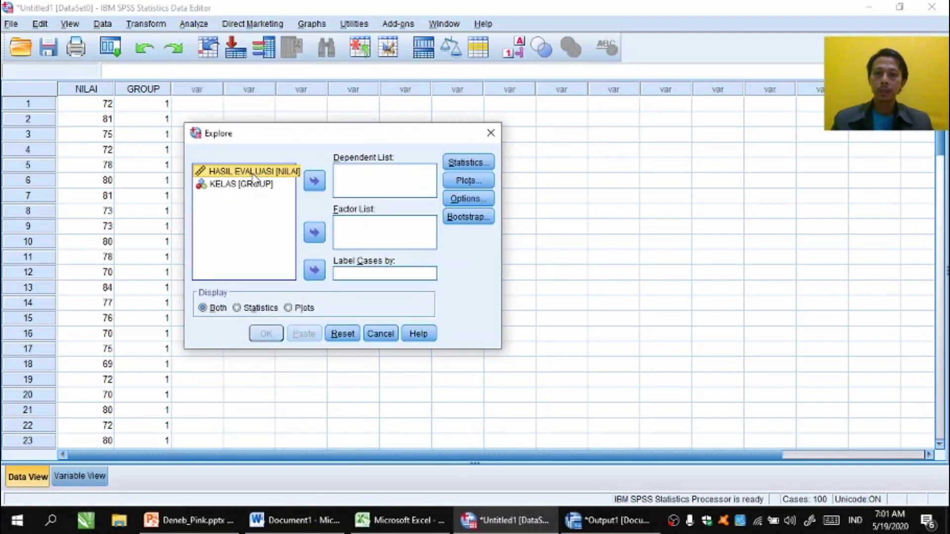
pyautogui.click(314, 182)
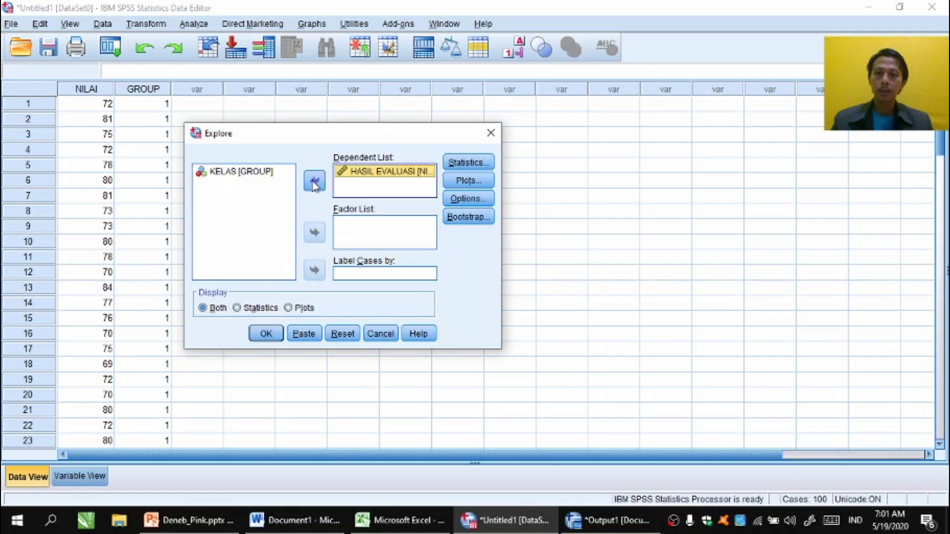
pyautogui.click(251, 176)
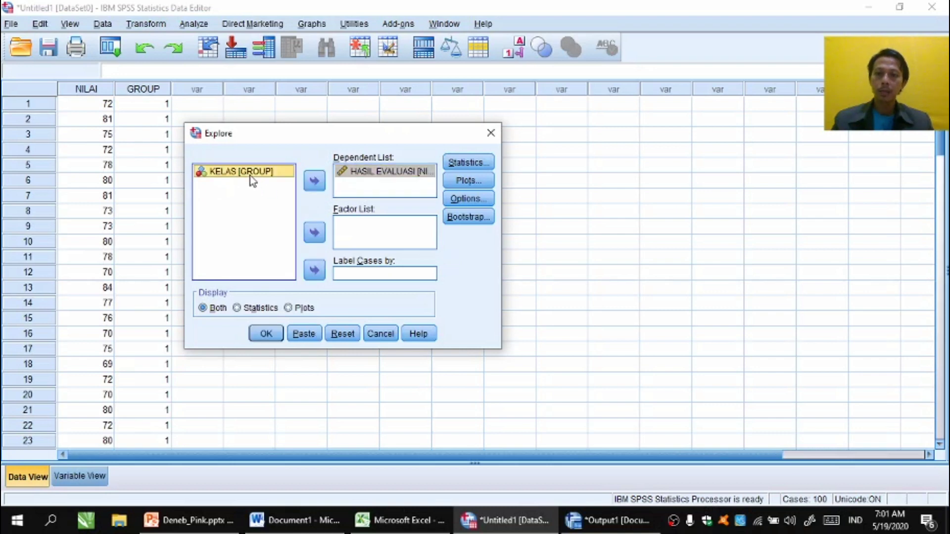
pyautogui.click(316, 236)
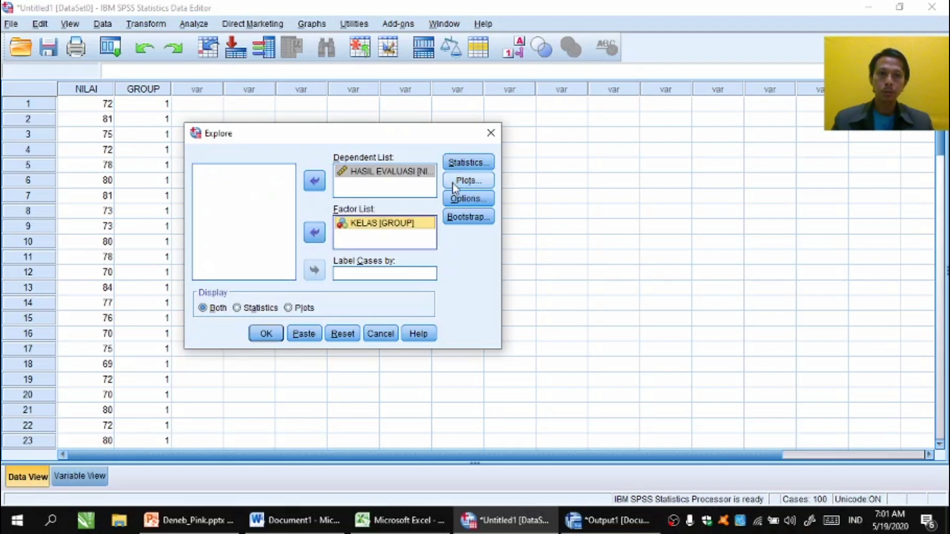
# Set the Levene test of the Explore plots to Power estimation and run the analysis
pyautogui.click(454, 183)
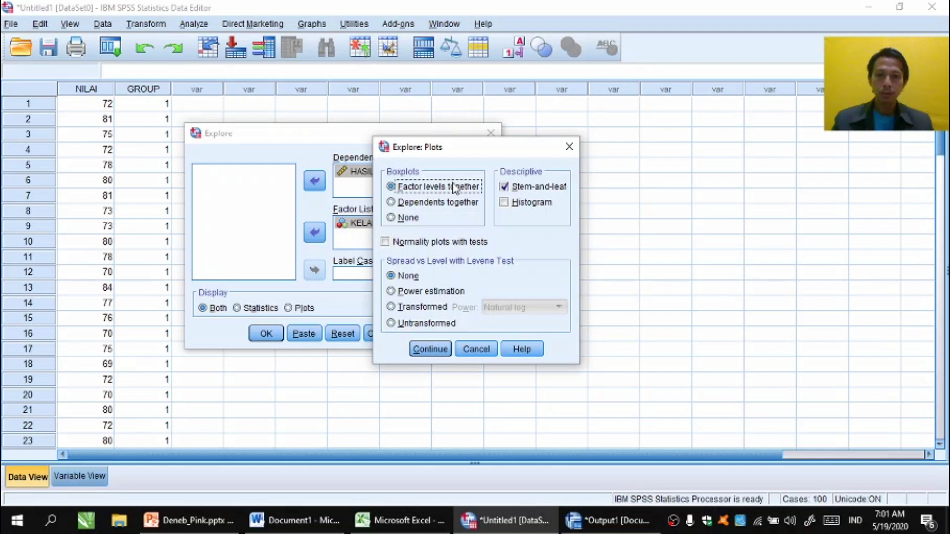
pyautogui.click(406, 293)
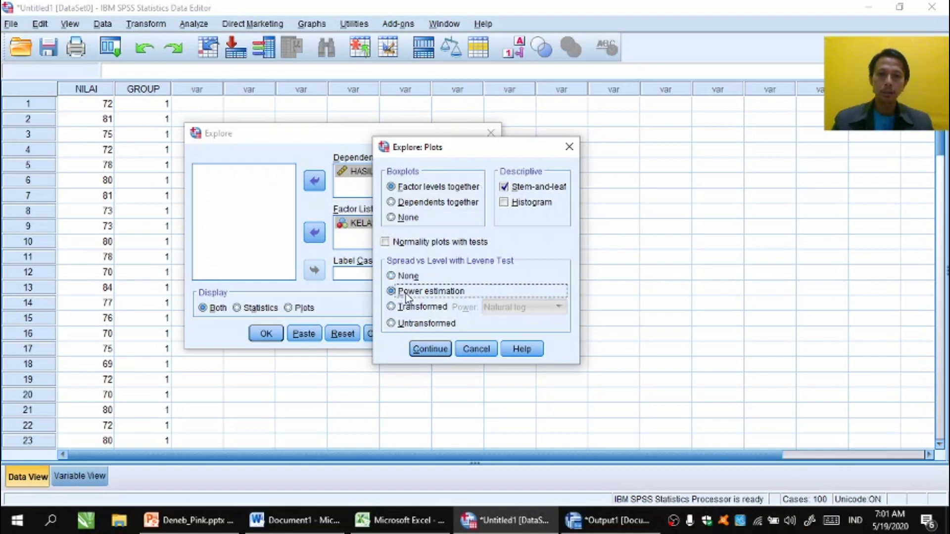
pyautogui.click(431, 349)
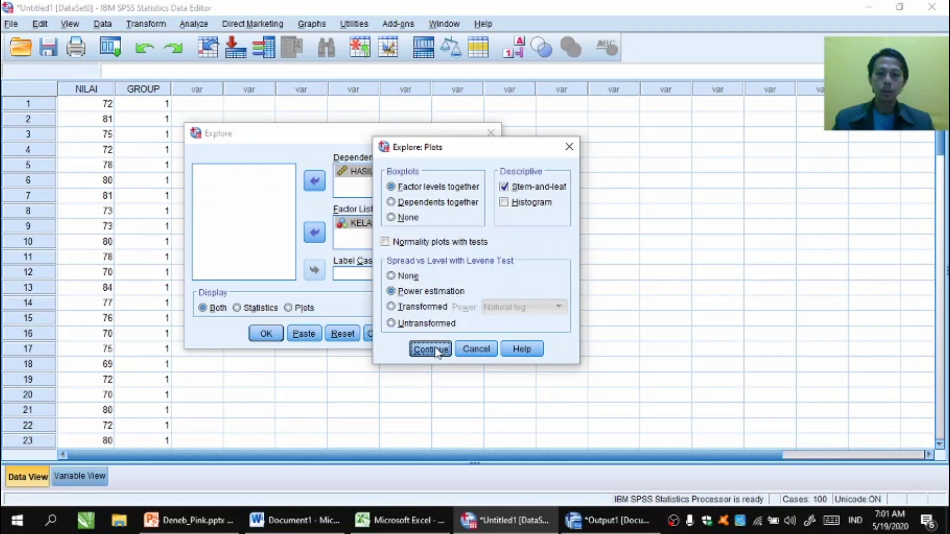
pyautogui.click(266, 334)
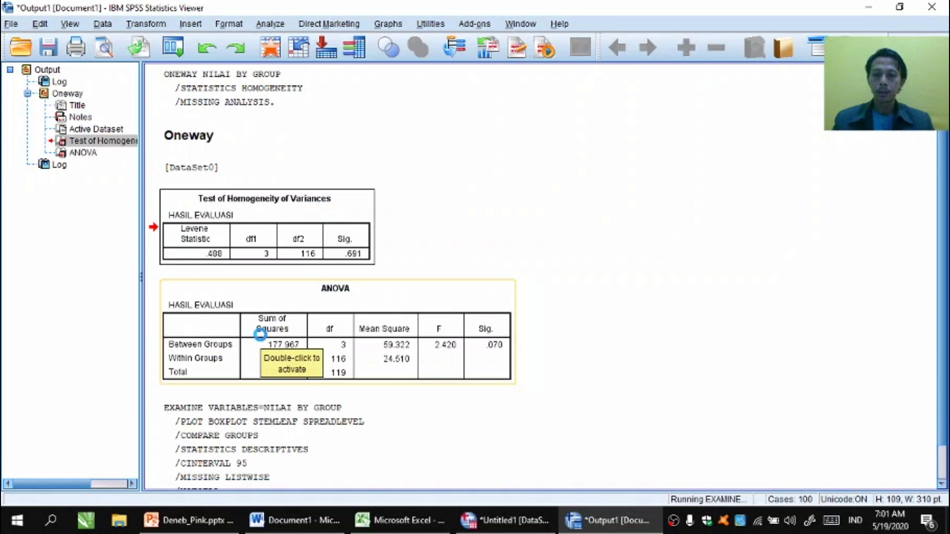
# Copy the Test of Homogeneity of Variance table from the Explore output
pyautogui.scroll(-1, 943, 178)
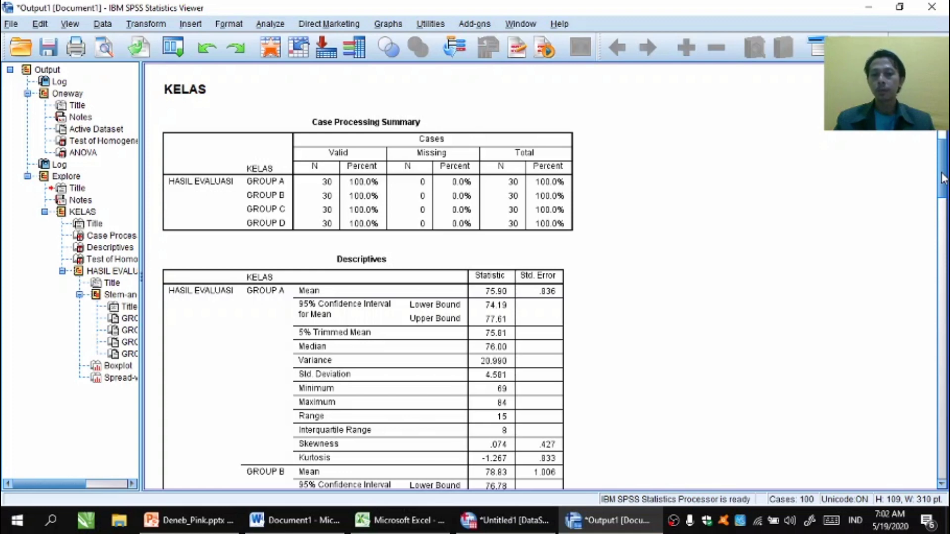
pyautogui.click(499, 128)
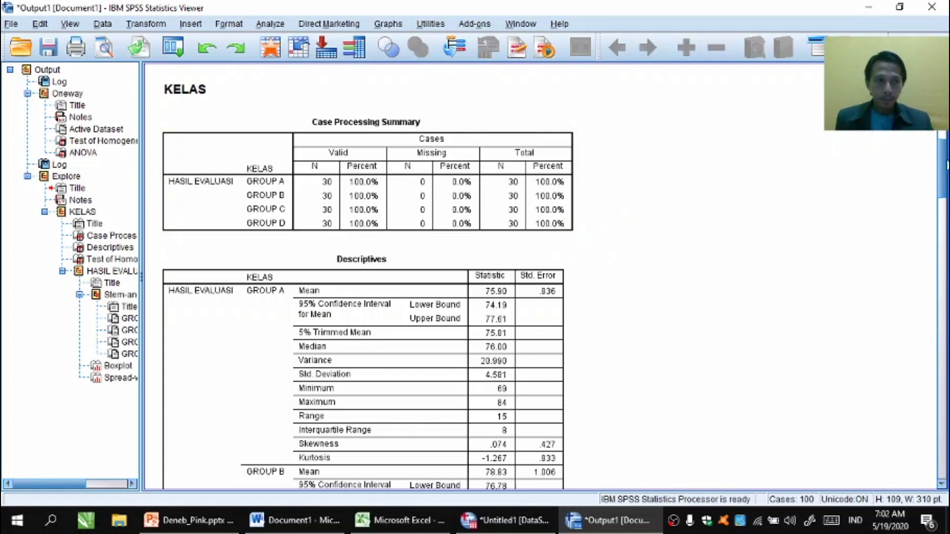
pyautogui.moveTo(943, 163); pyautogui.dragTo(942, 284)
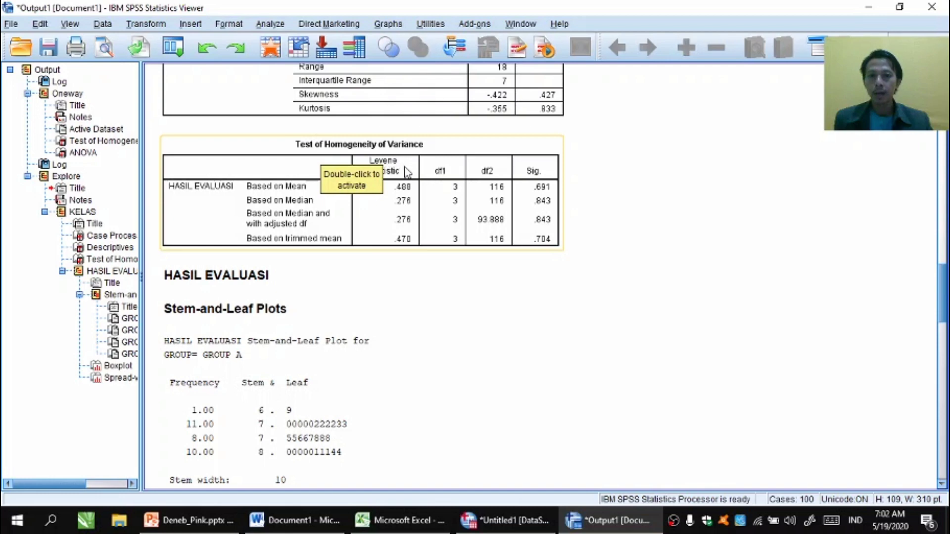
pyautogui.click(326, 178)
pyautogui.rightClick(327, 178)
pyautogui.click(336, 201)
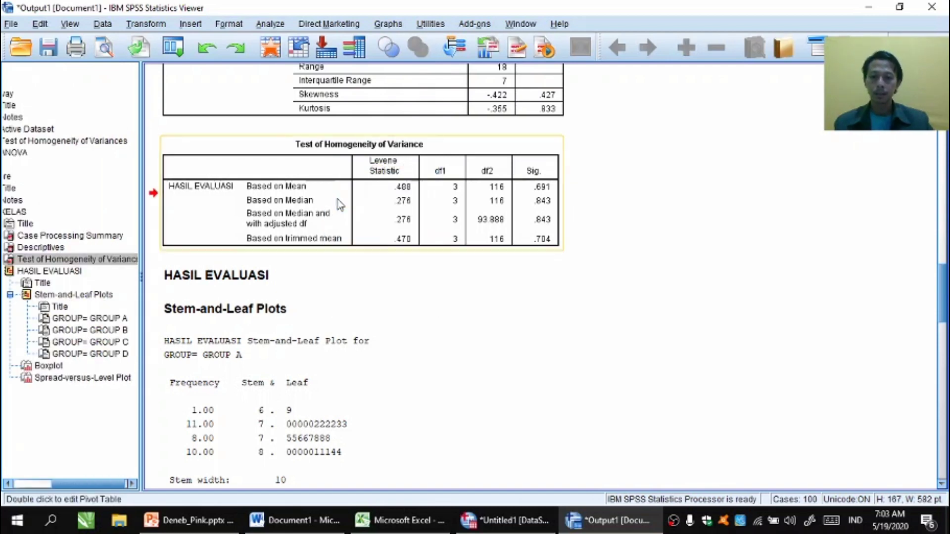
# Switch to the Word document, write the heading "UJI HOMOGENITAS CARA STATISTIK DESKRIPTIF:" below the first table and paste the copied table under it
pyautogui.click(292, 520)
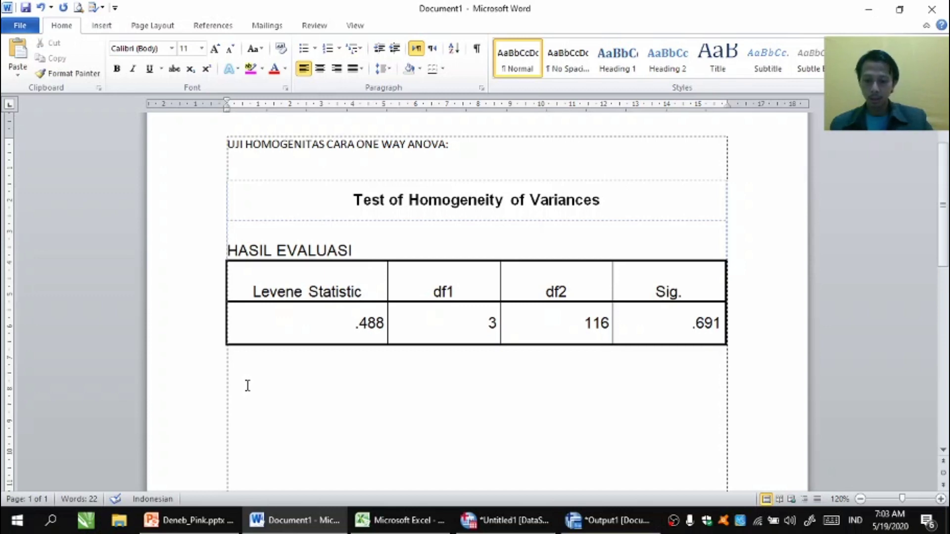
pyautogui.write('UJI')
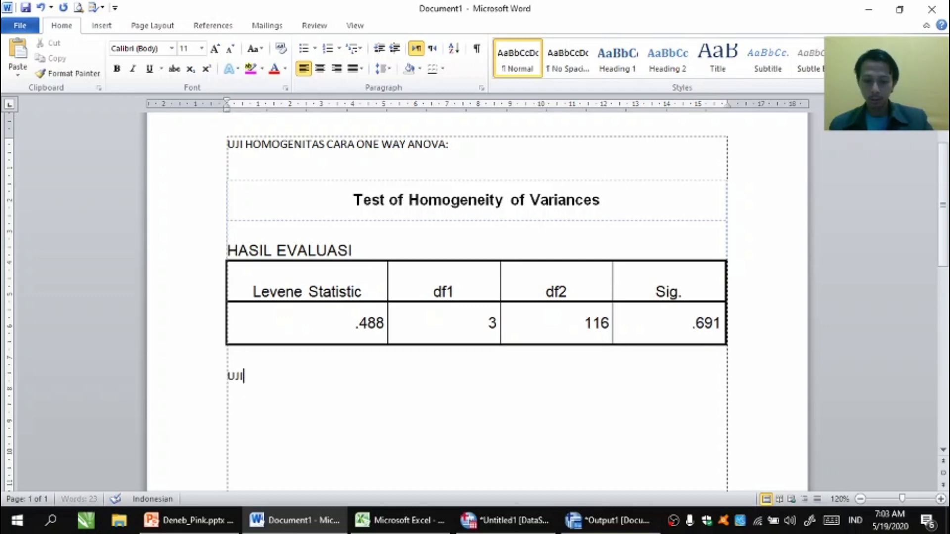
pyautogui.write(' HOMOGENITAS ')
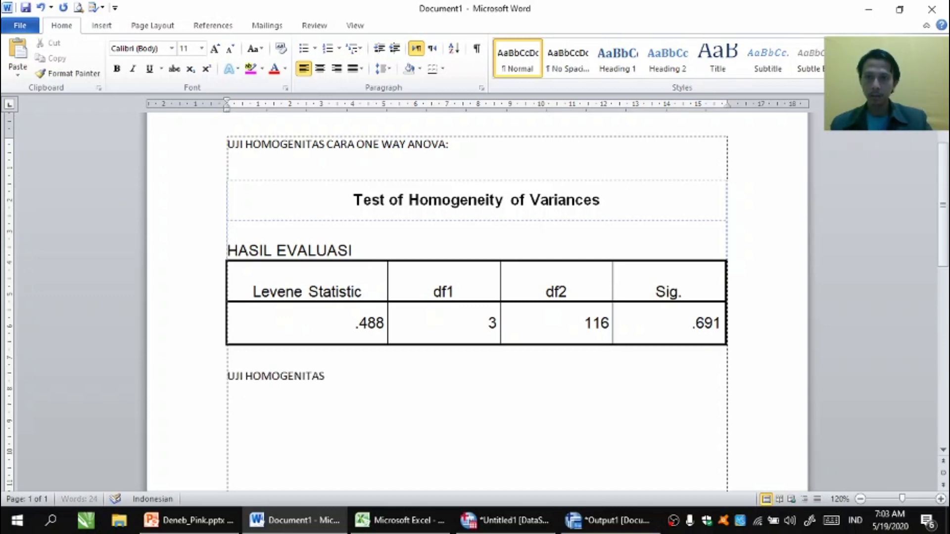
pyautogui.write('XARA')
pyautogui.press('BackSpace')
pyautogui.press('BackSpace')
pyautogui.press('BackSpace')
pyautogui.press('BackSpace')
pyautogui.write('CARA')
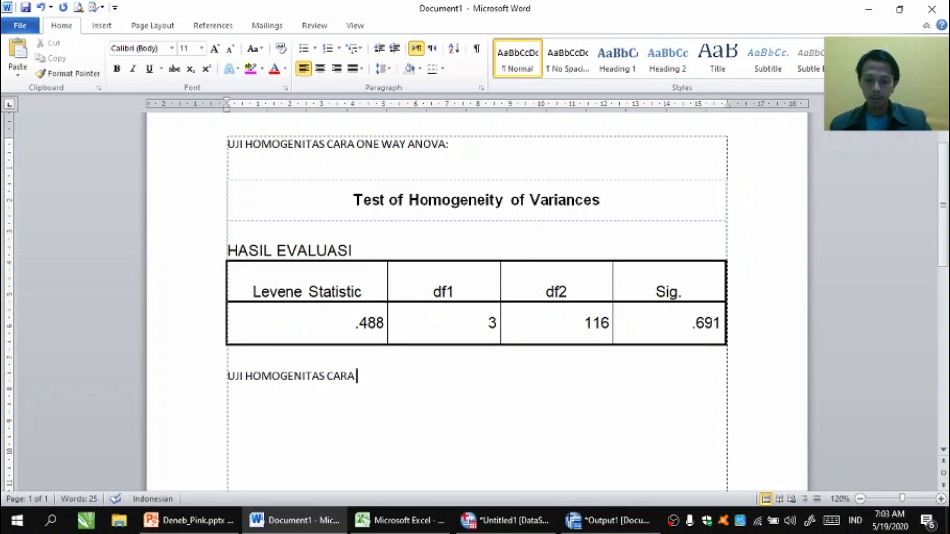
pyautogui.write(' STATISTI')
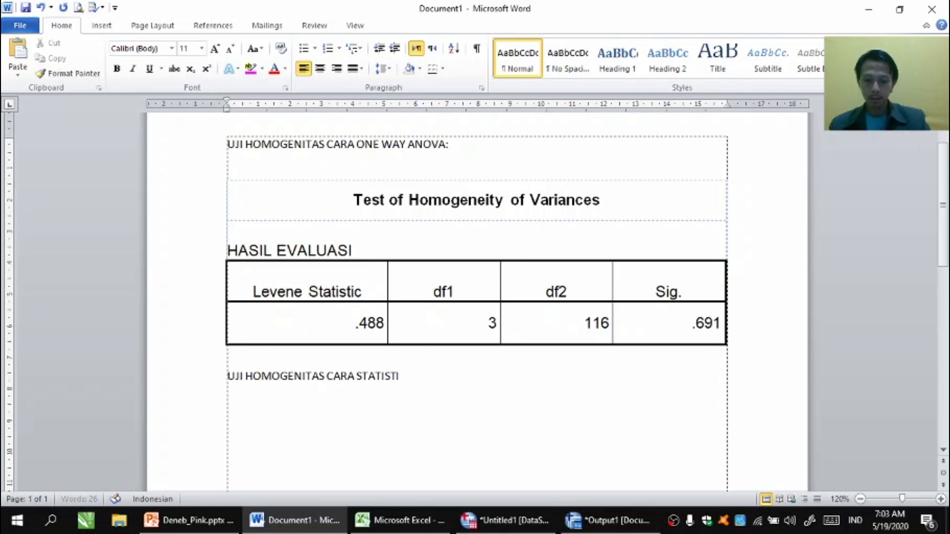
pyautogui.write('K DESKRI')
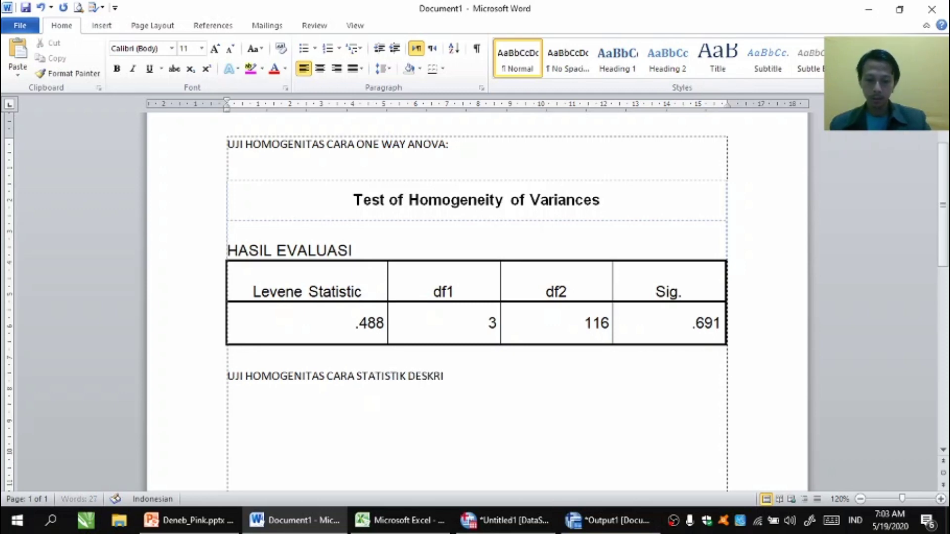
pyautogui.write('PTIF')
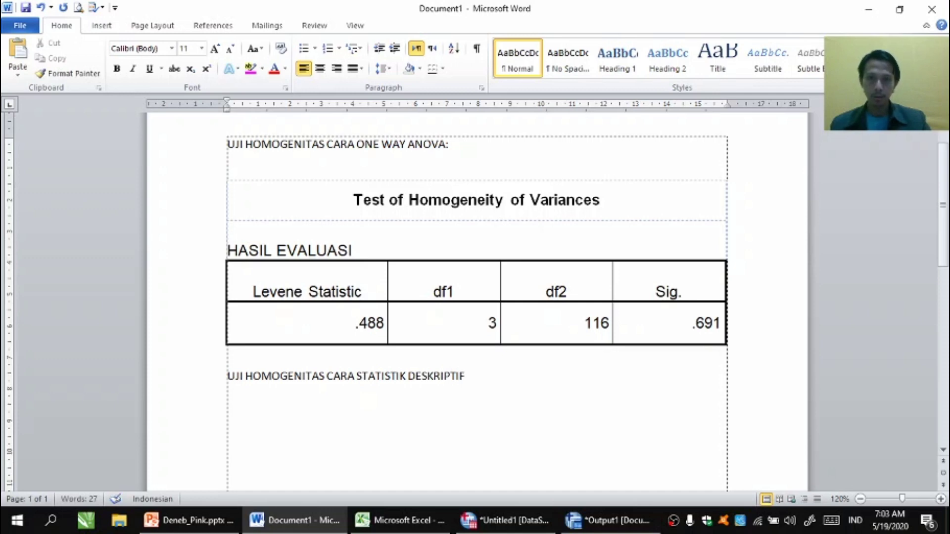
pyautogui.write(':')
pyautogui.press('Return')
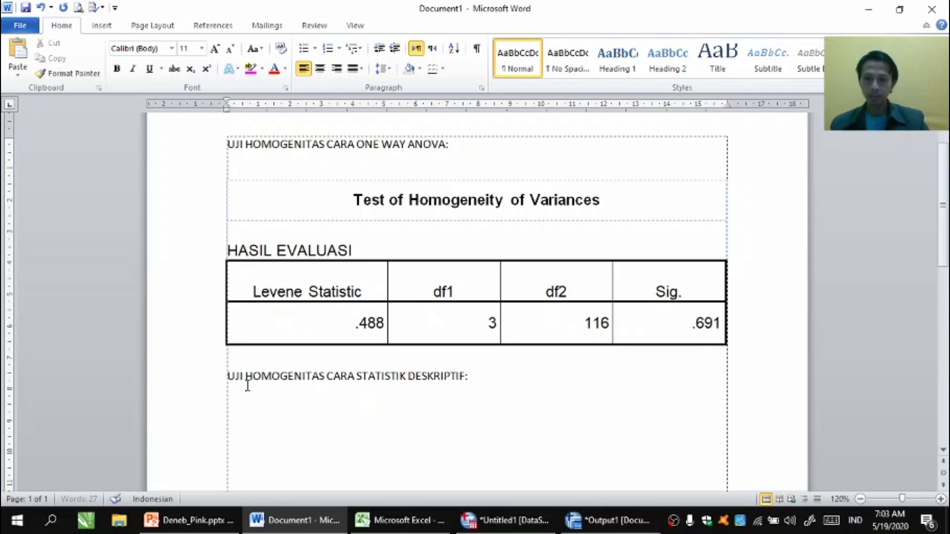
pyautogui.hotkey('ctrl', 'v')
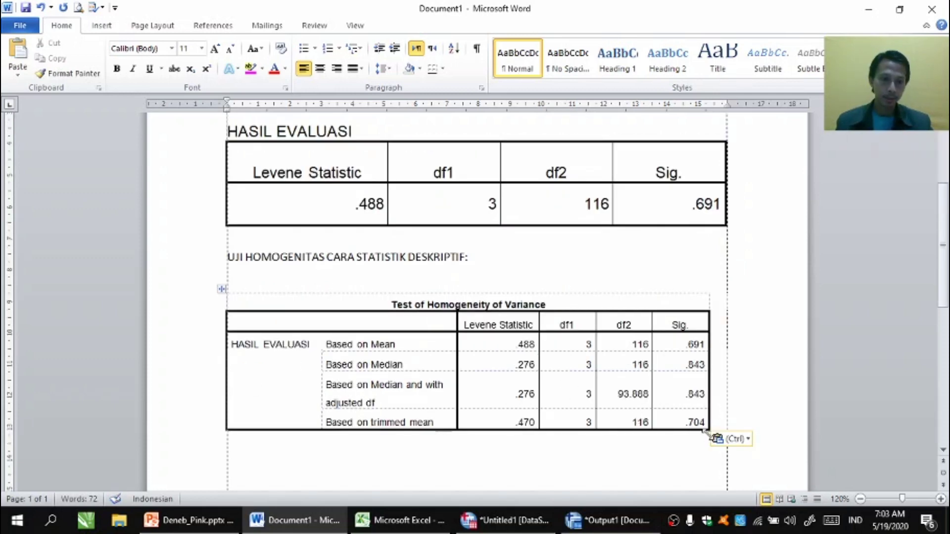